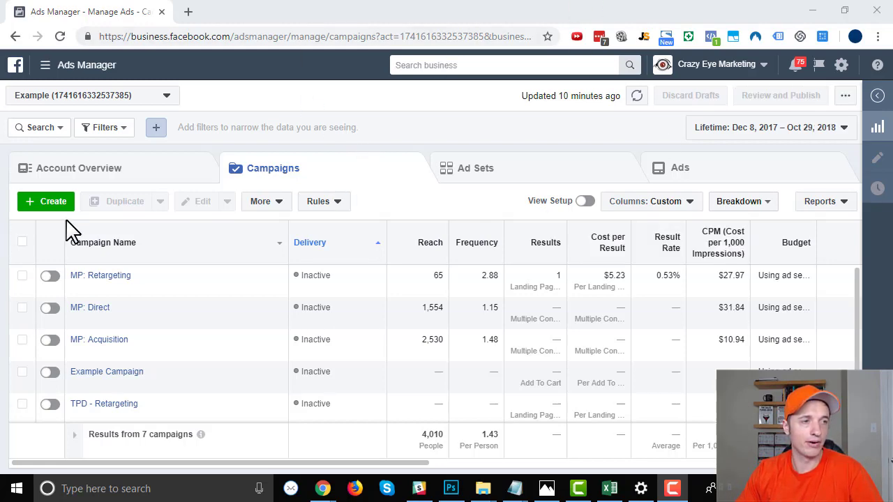
# - Start a new campaign in guided creation with the Conversions marketing objective
pyautogui.click(45, 201)
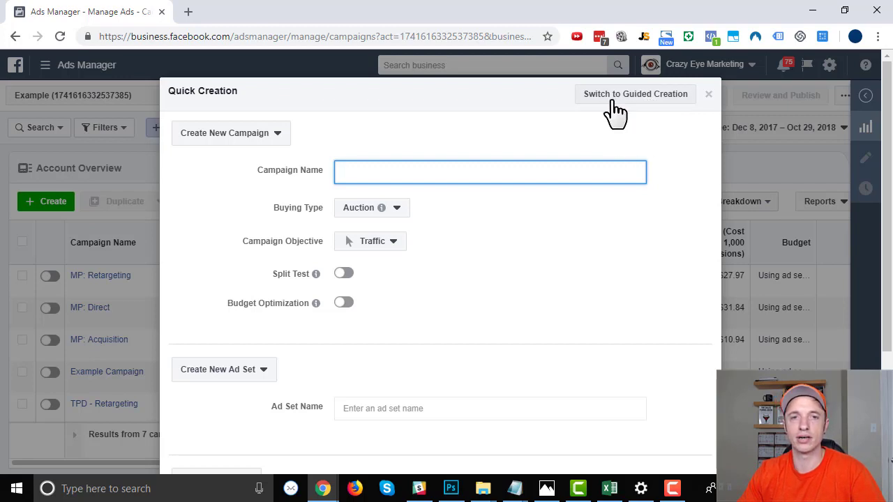
pyautogui.click(636, 95)
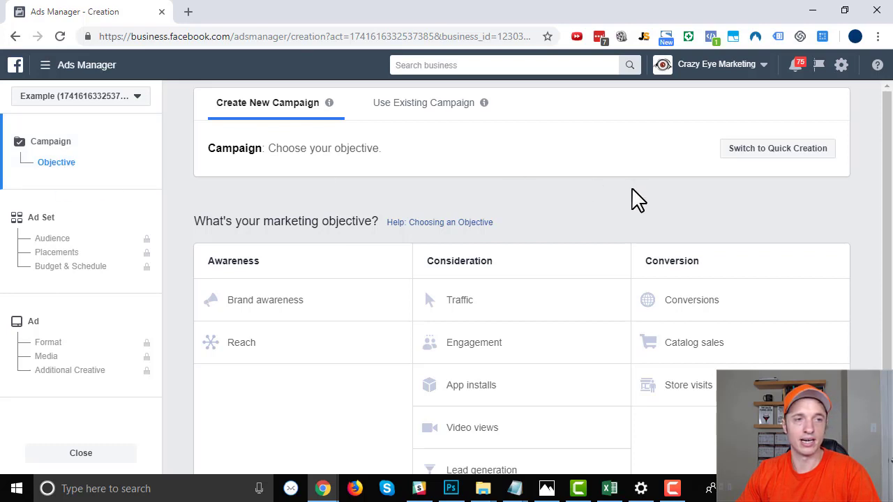
pyautogui.scroll(-1, 604, 190)
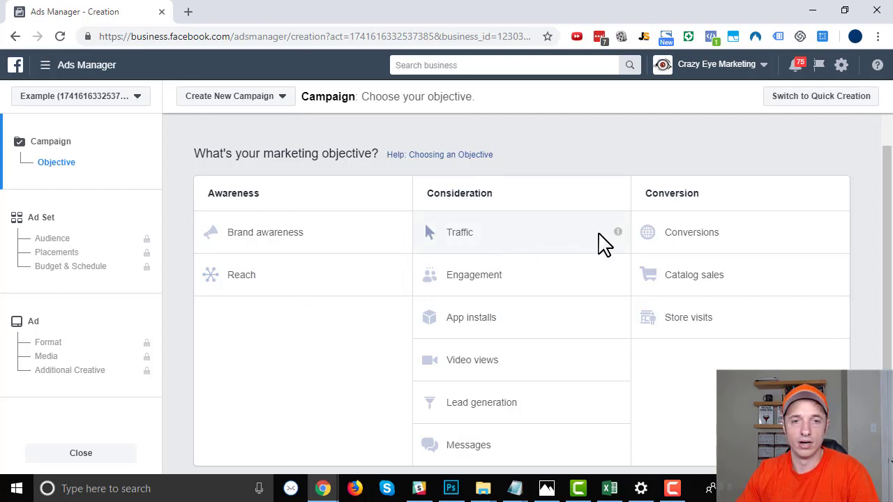
pyautogui.moveTo(620, 234)
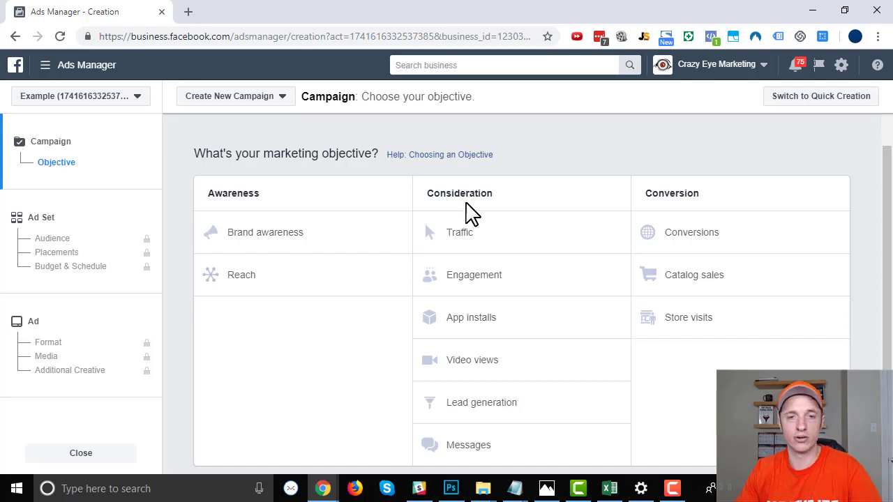
pyautogui.click(677, 233)
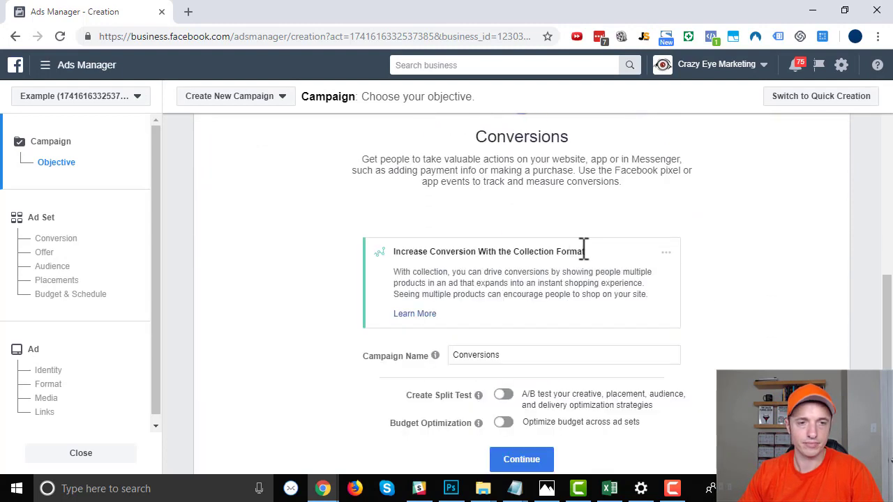
# - Name the campaign "Conversion Example Campaign" and continue to the ad set setup
pyautogui.tripleClick(563, 249)
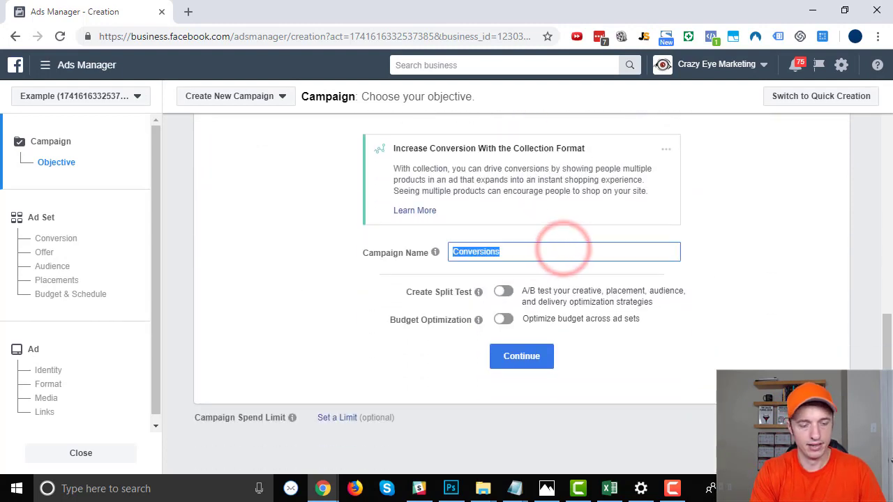
pyautogui.write('Con')
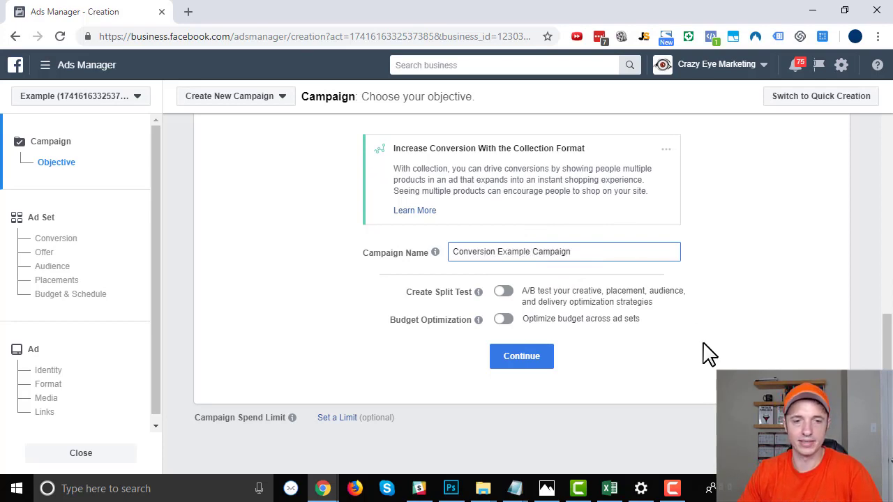
pyautogui.click(533, 357)
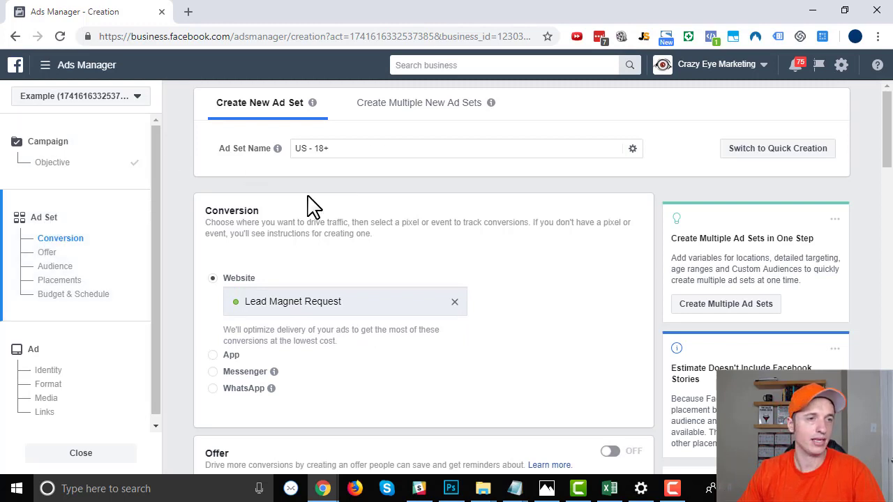
# - Name the new ad set "Ad Set 1"
pyautogui.tripleClick(385, 148)
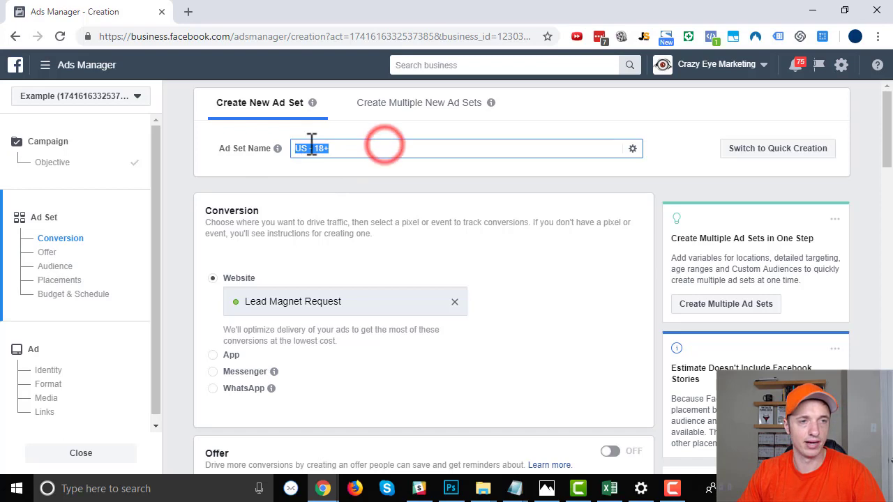
pyautogui.write('Ad Set 1')
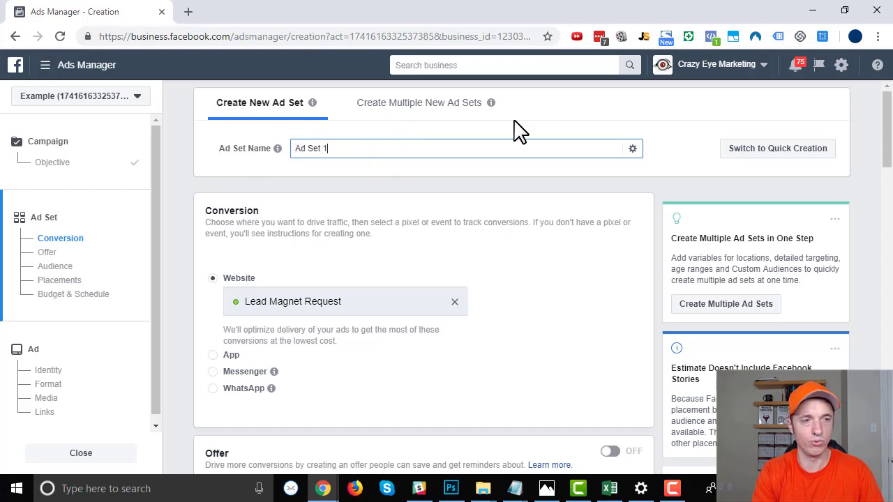
pyautogui.scroll(-2, 431, 222)
pyautogui.scroll(2, 335, 244)
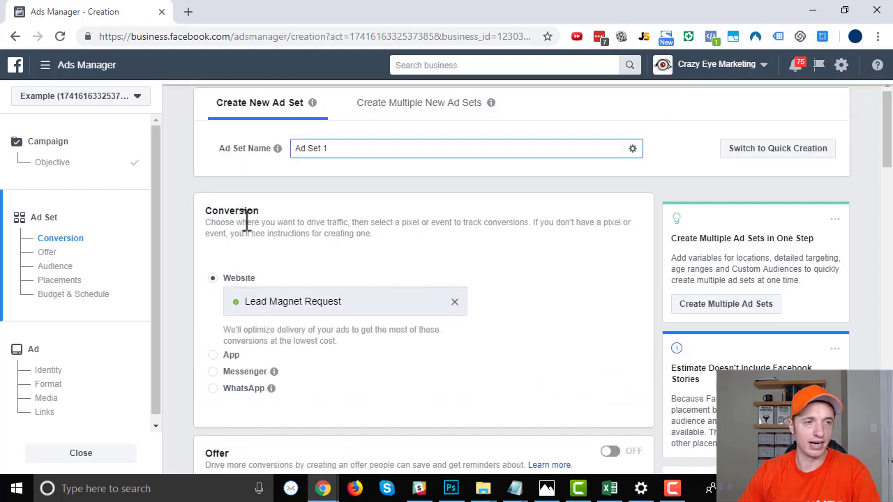
# - Replace the ad set's website conversion event with the Purchase event of the Facebook Course v3 pixel
pyautogui.scroll(-1, 305, 243)
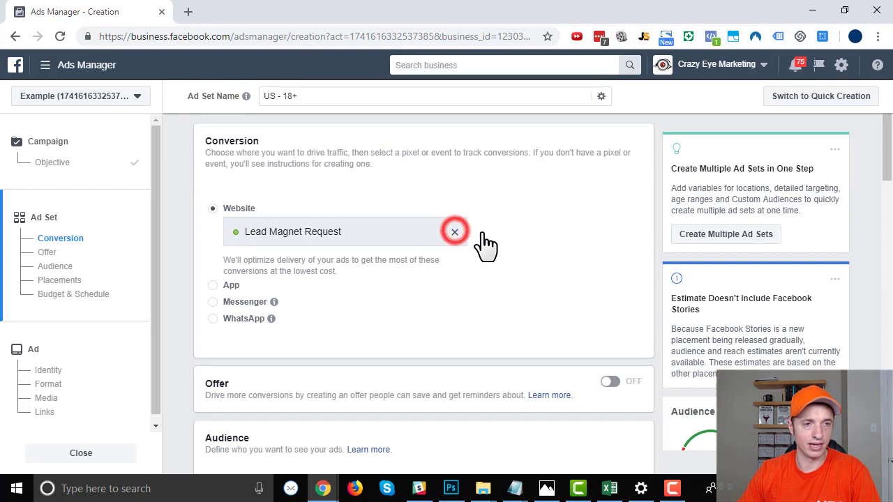
pyautogui.click(454, 232)
pyautogui.moveTo(424, 262)
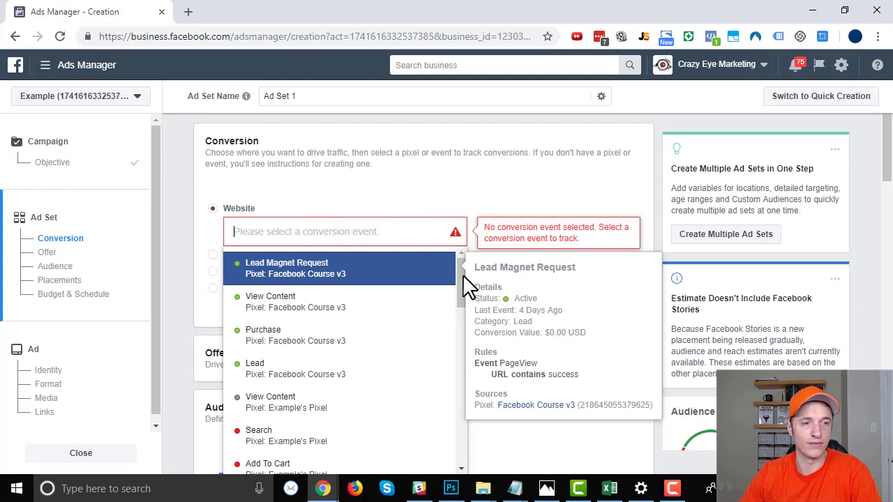
pyautogui.click(282, 340)
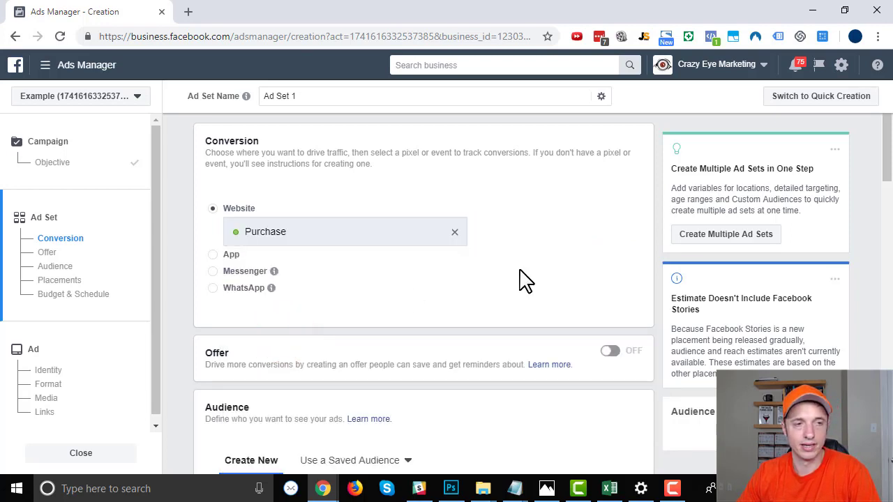
# - Examine the offer and audience settings, including who can be targeted in a location and the include or exclude choices for locations
pyautogui.scroll(-1, 525, 280)
pyautogui.scroll(-2, 524, 280)
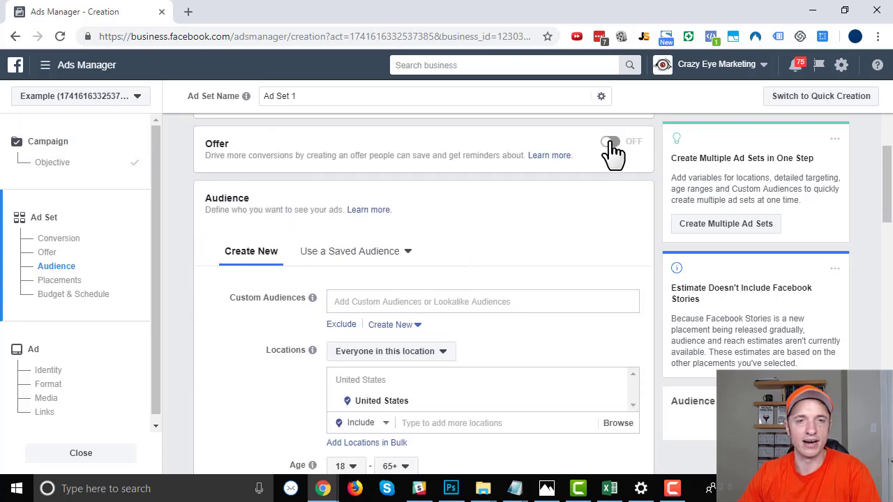
pyautogui.scroll(-1, 600, 164)
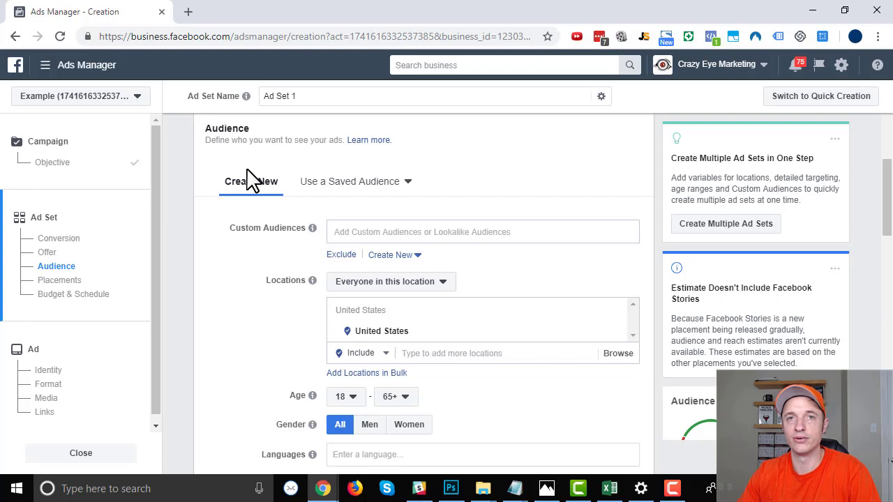
pyautogui.scroll(-1, 270, 260)
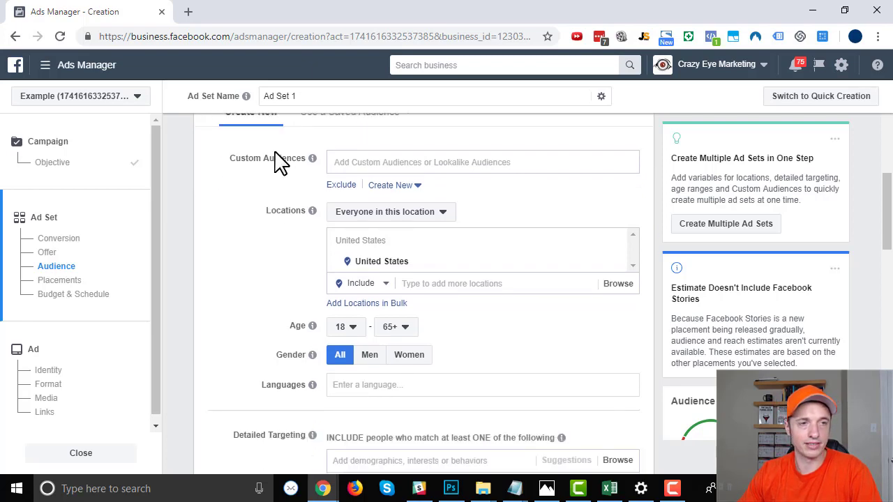
pyautogui.moveTo(313, 159)
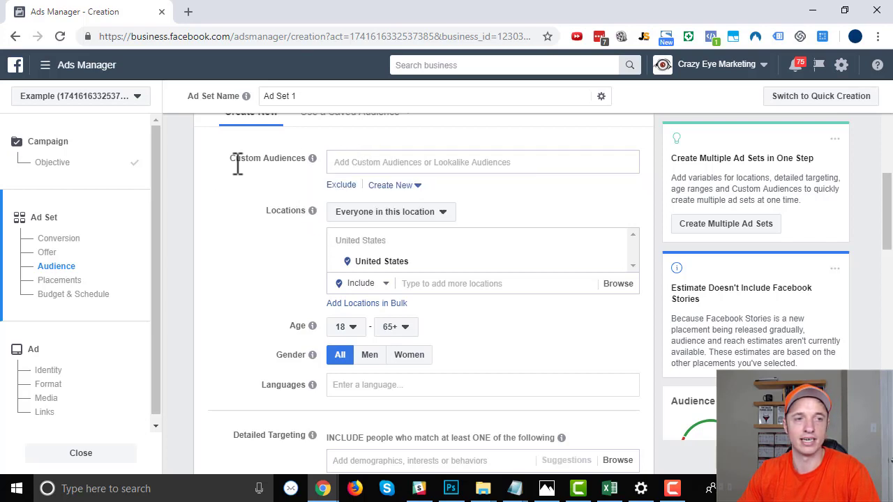
pyautogui.scroll(-1, 256, 175)
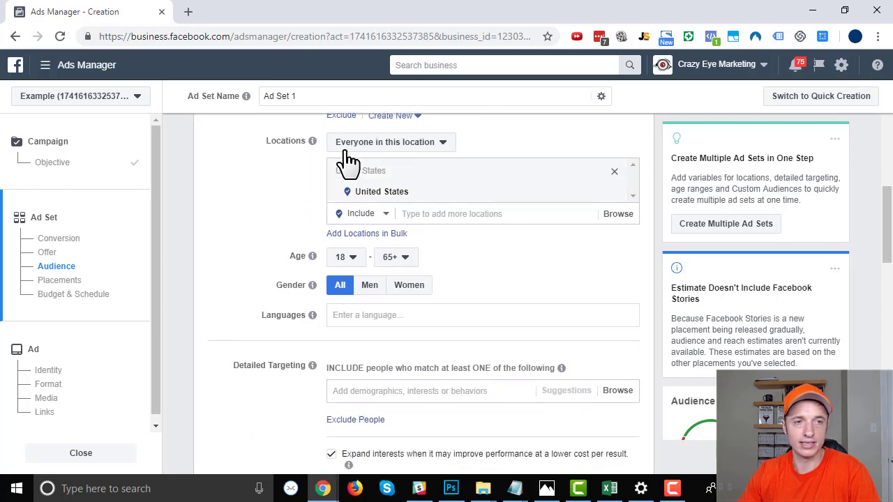
pyautogui.click(422, 143)
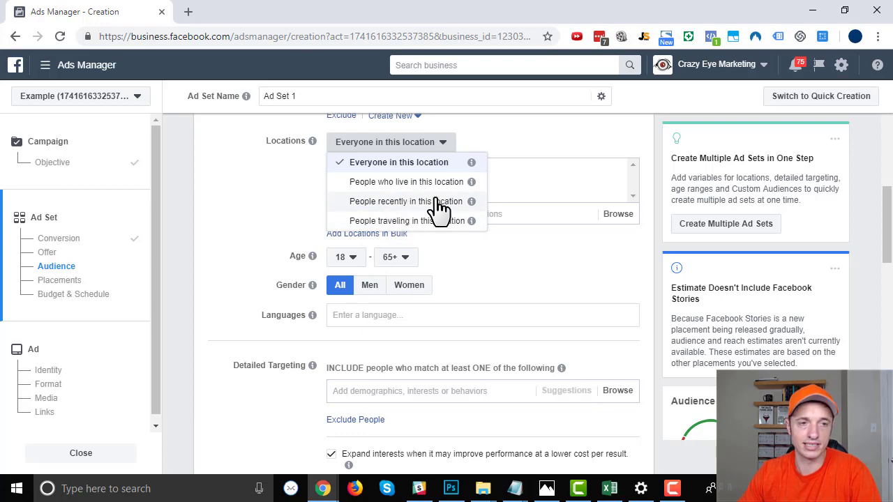
pyautogui.click(260, 197)
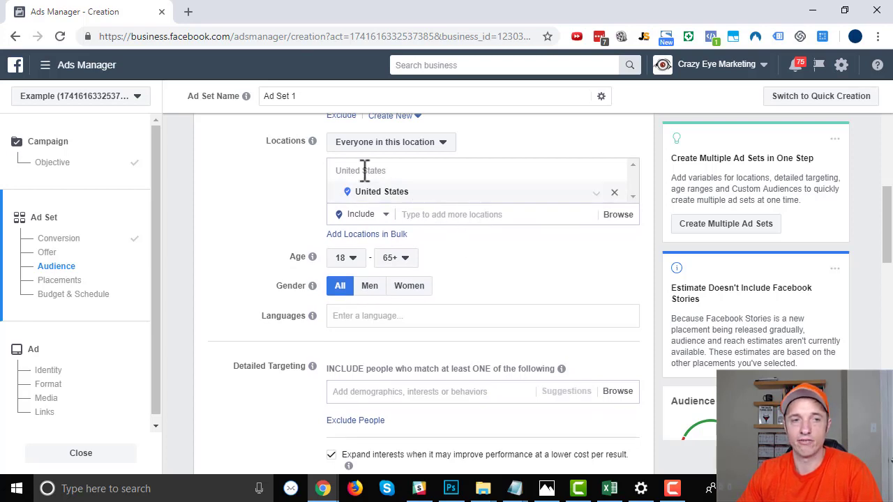
pyautogui.click(384, 214)
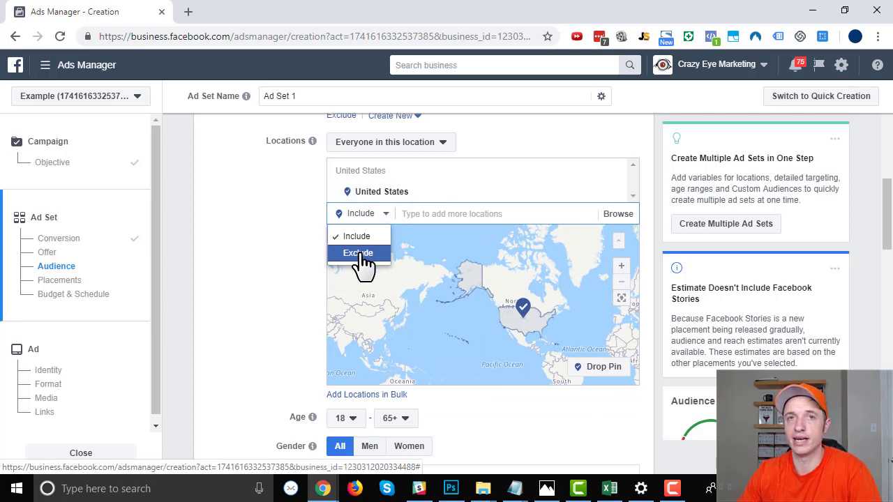
pyautogui.click(227, 222)
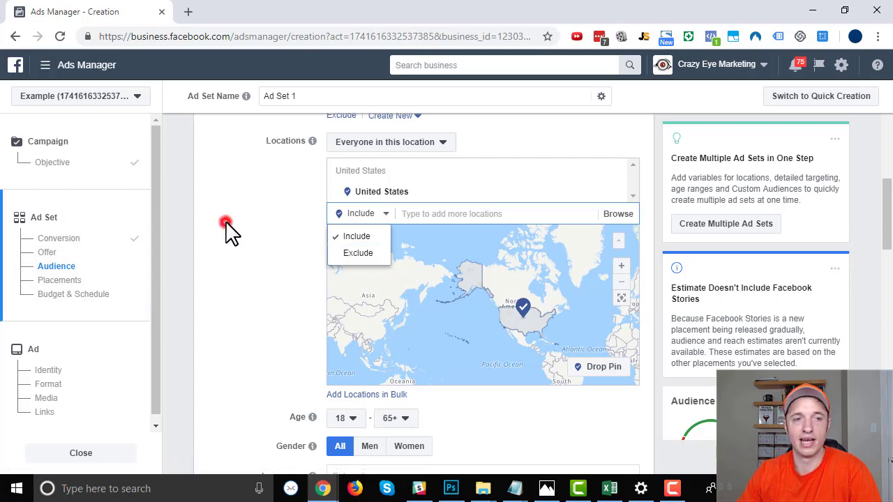
# - Review the age, gender and language settings and browse the Demographics detailed targeting categories, including the Relationship Status options
pyautogui.scroll(-1, 241, 223)
pyautogui.scroll(-1, 334, 147)
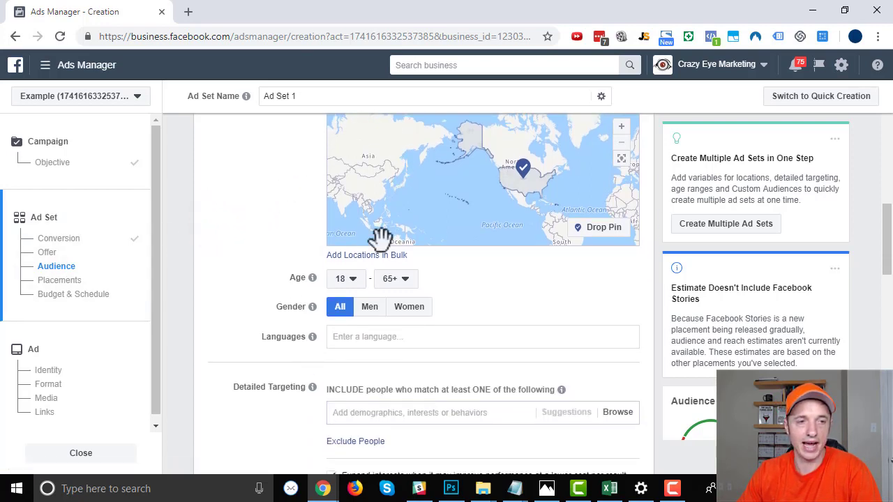
pyautogui.scroll(-1, 383, 293)
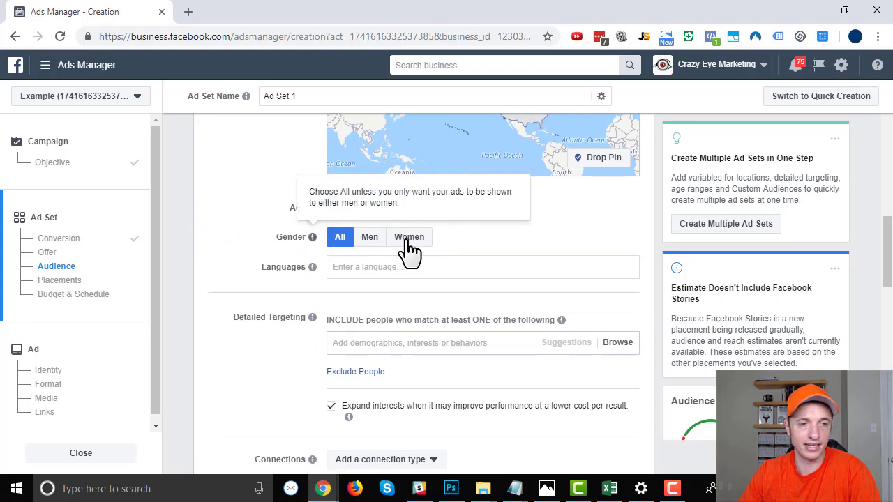
pyautogui.scroll(-1, 409, 254)
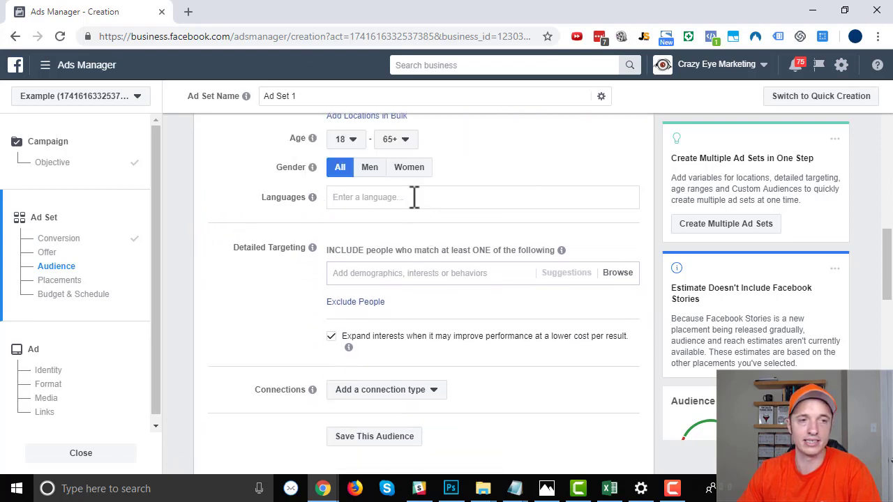
pyautogui.scroll(-1, 418, 203)
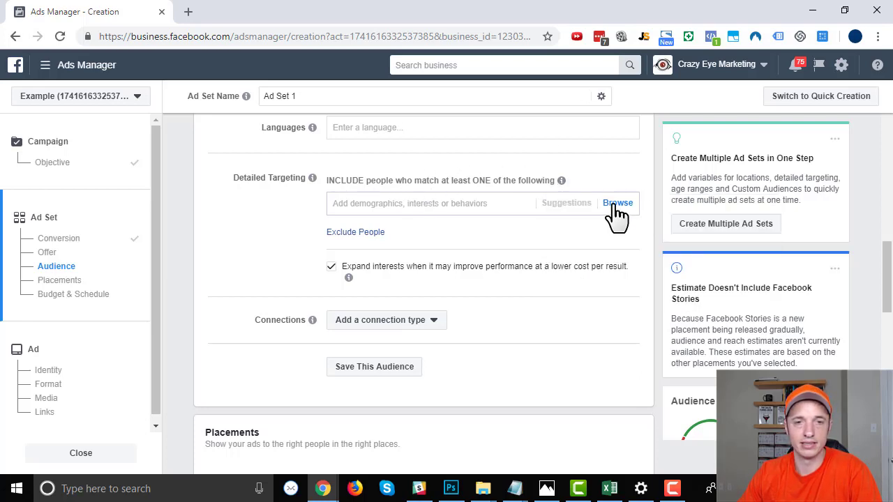
pyautogui.click(615, 208)
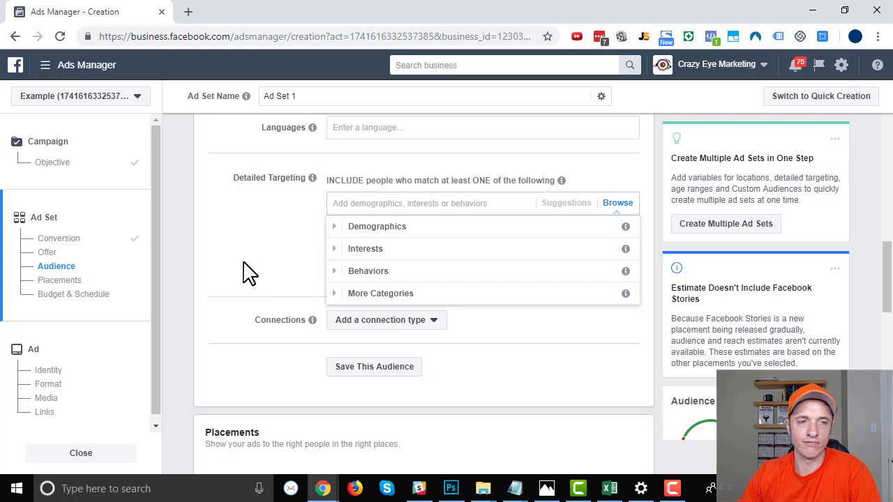
pyautogui.click(336, 229)
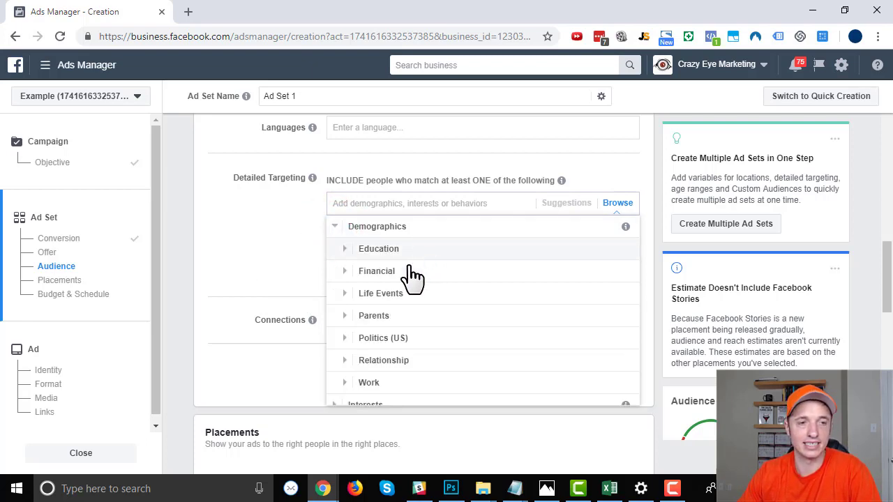
pyautogui.scroll(-2, 419, 353)
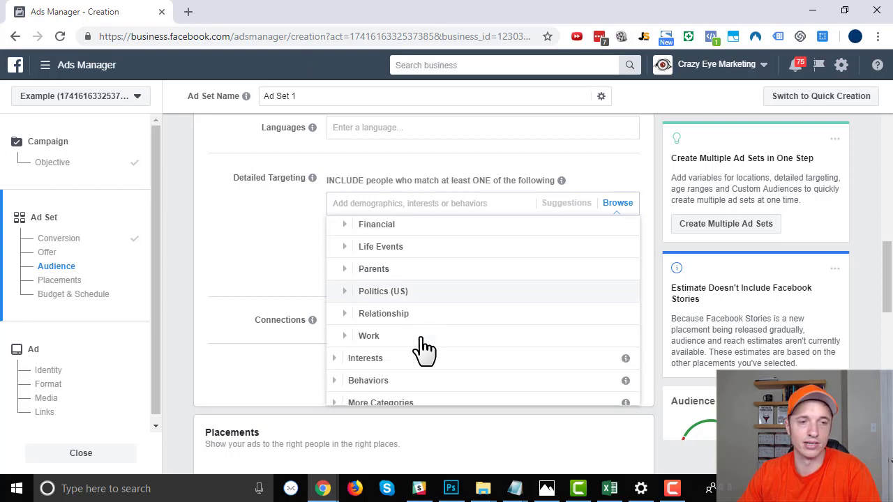
pyautogui.click(343, 305)
pyautogui.click(353, 305)
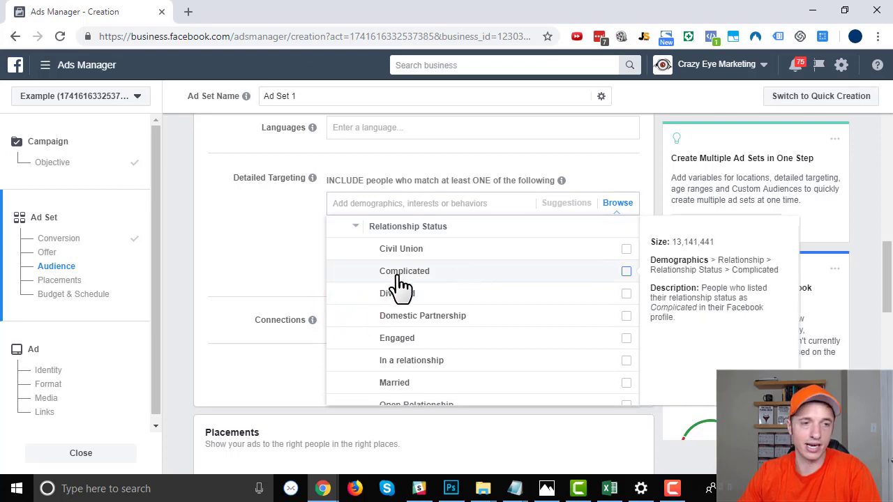
pyautogui.scroll(-1, 433, 324)
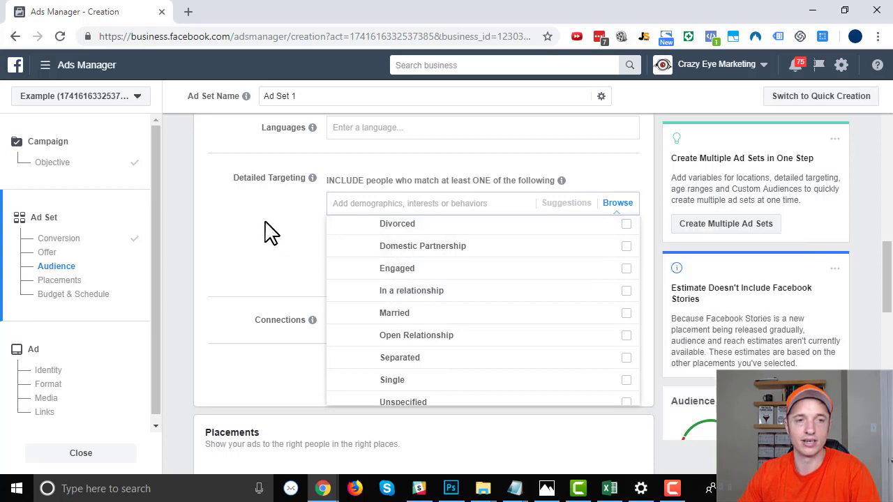
pyautogui.scroll(2, 349, 314)
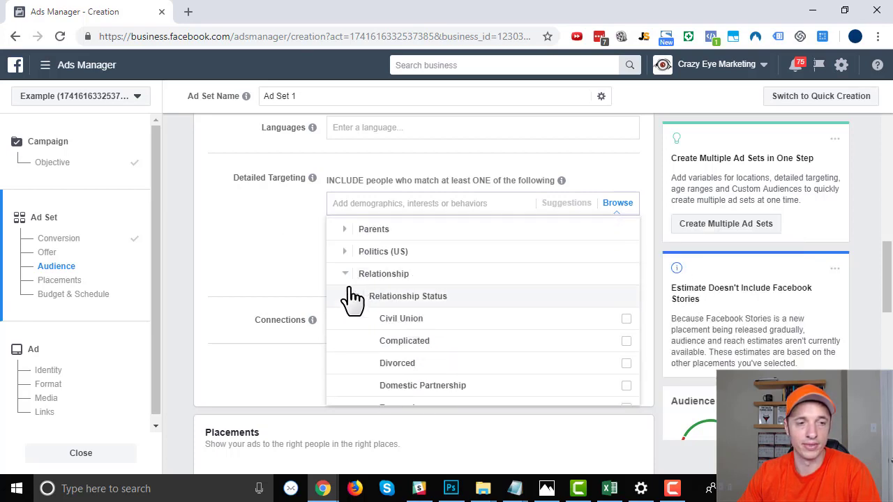
pyautogui.click(345, 275)
pyautogui.scroll(1, 334, 272)
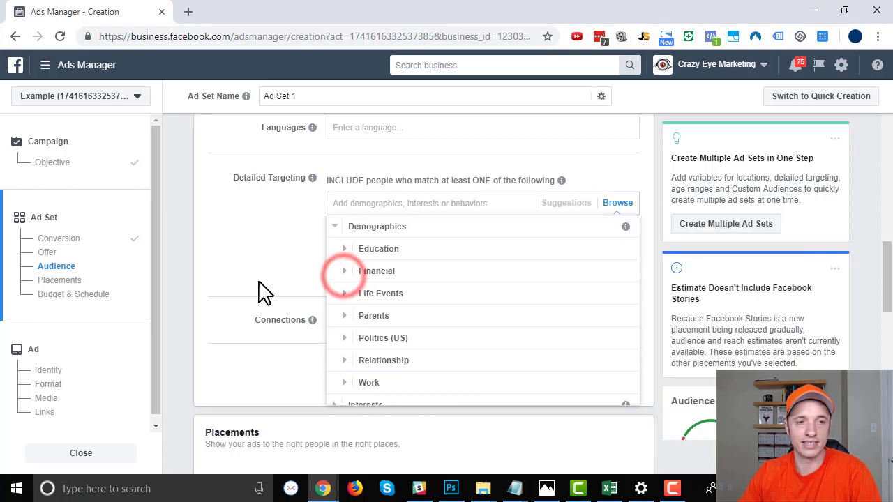
pyautogui.click(338, 230)
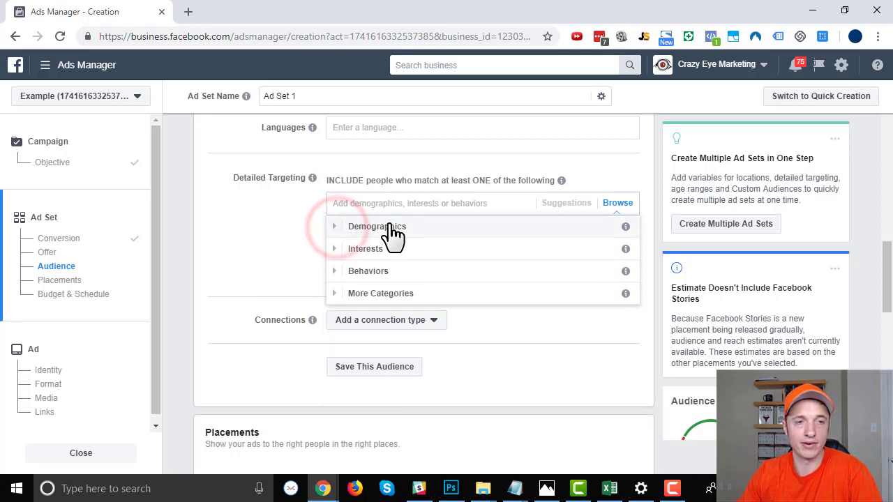
# - Browse the Interests detailed targeting categories, including the options under Fitness and wellness and under Shopping and fashion > Beauty
pyautogui.click(337, 249)
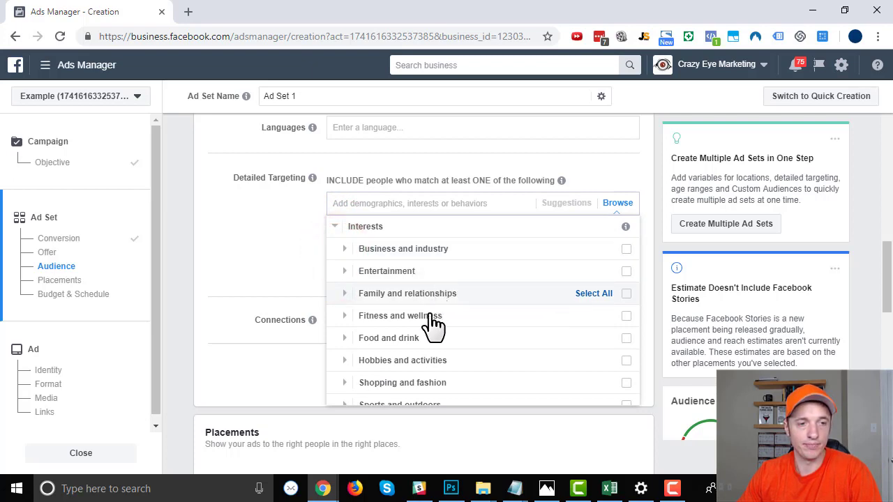
pyautogui.click(335, 318)
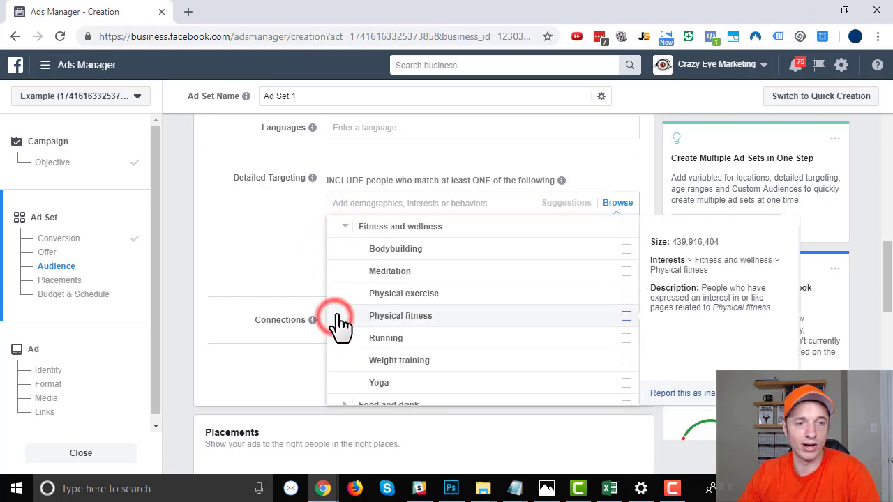
pyautogui.moveTo(418, 249)
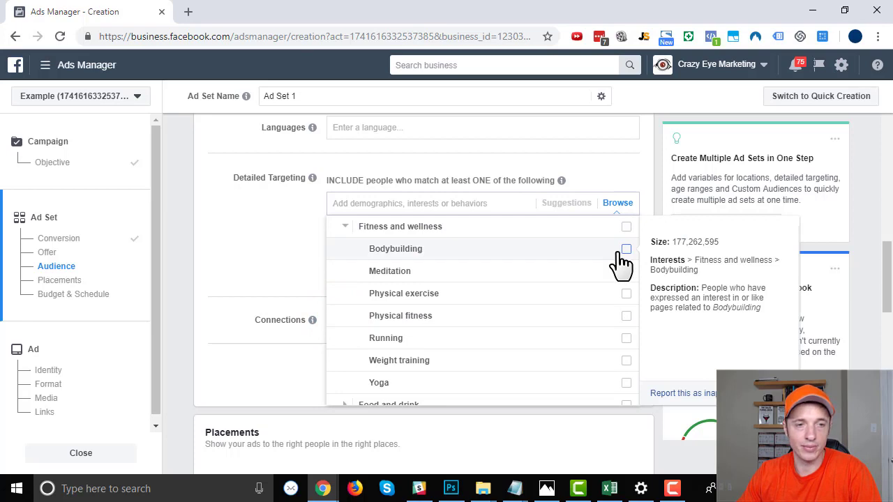
pyautogui.scroll(-2, 422, 314)
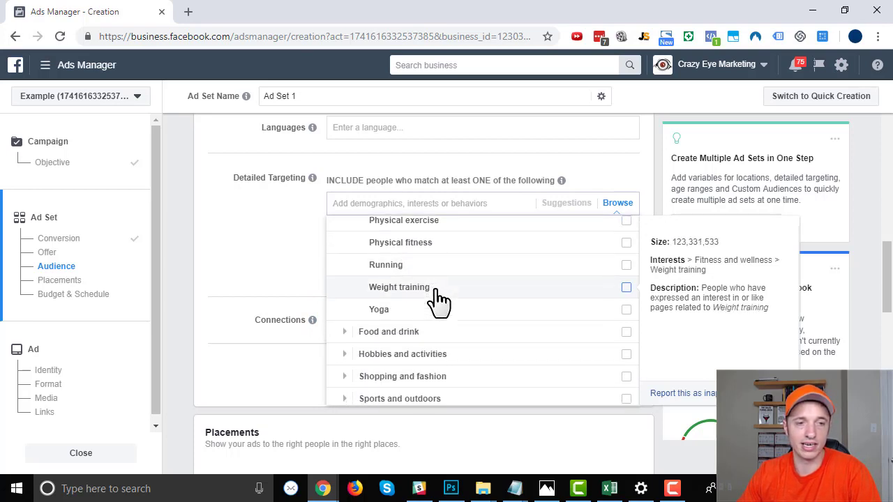
pyautogui.scroll(-2, 391, 307)
pyautogui.click(342, 309)
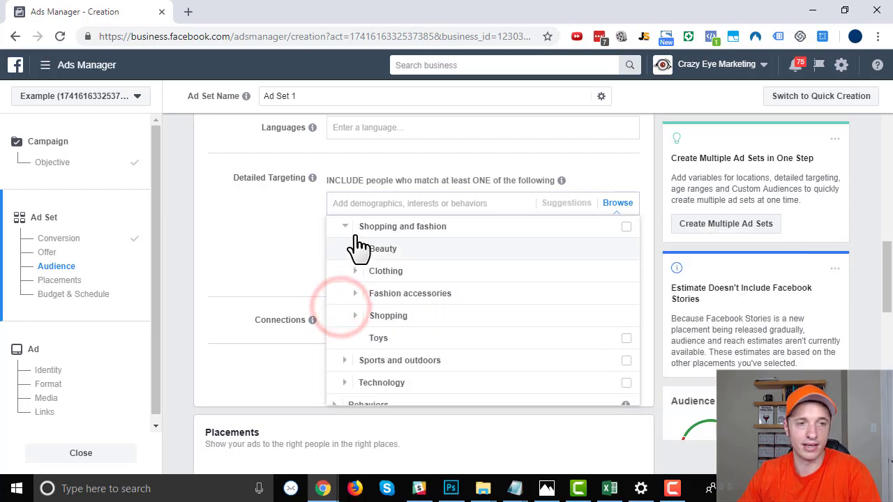
pyautogui.click(355, 251)
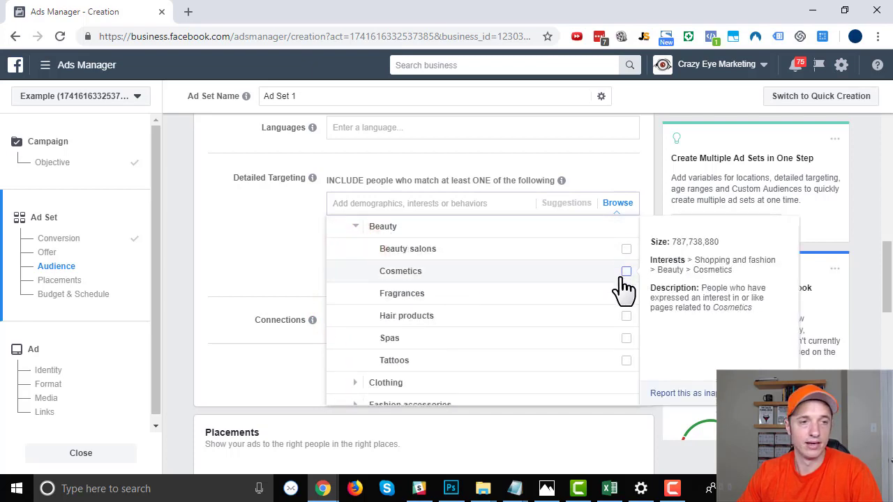
pyautogui.scroll(10, 361, 244)
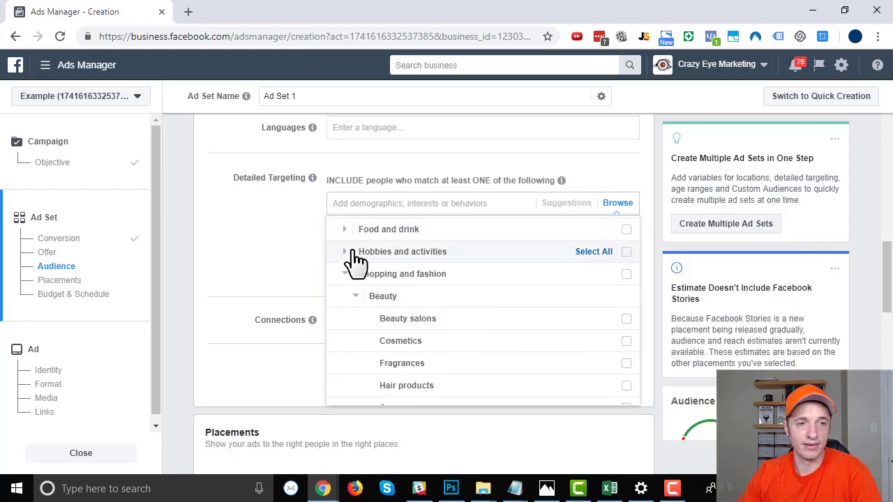
pyautogui.scroll(-2, 293, 419)
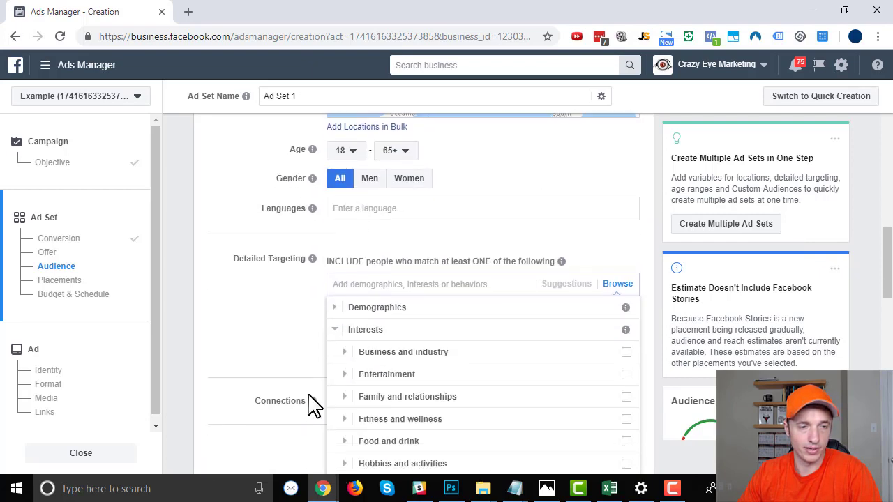
pyautogui.click(333, 325)
# - Browse the Behaviors detailed targeting categories, including the Digital activities options
pyautogui.scroll(-1, 336, 325)
pyautogui.click(334, 270)
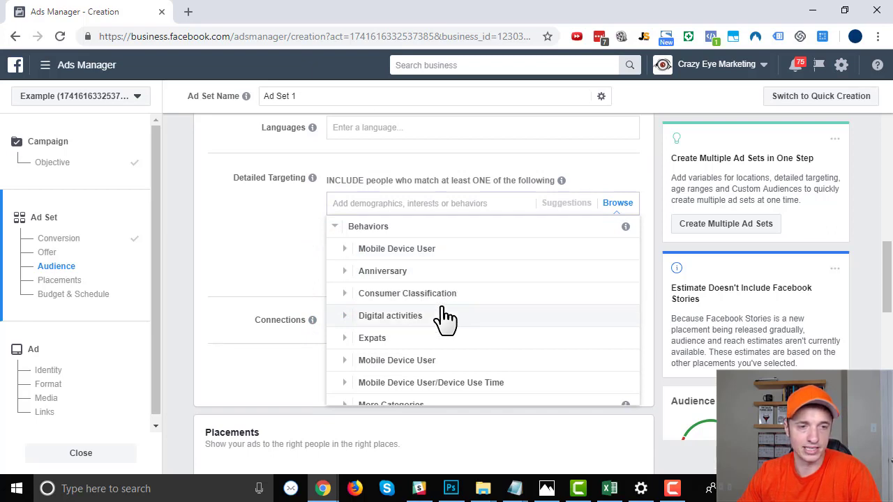
pyautogui.scroll(-1, 422, 272)
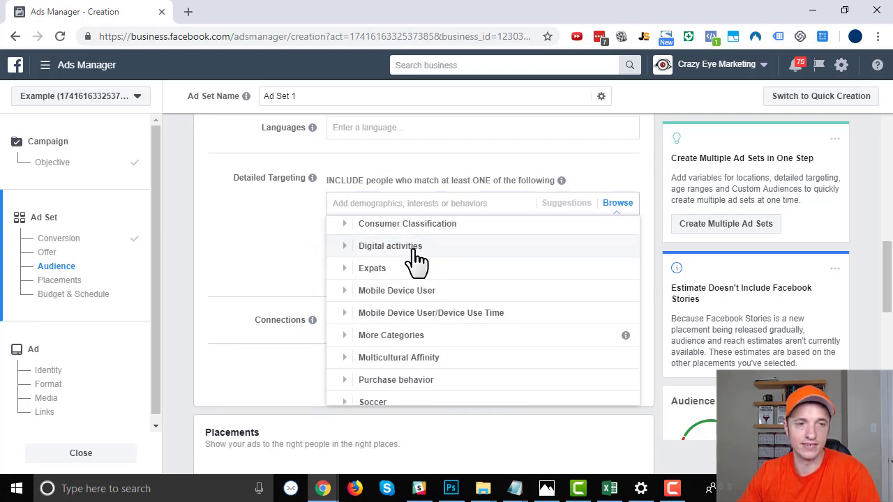
pyautogui.click(344, 247)
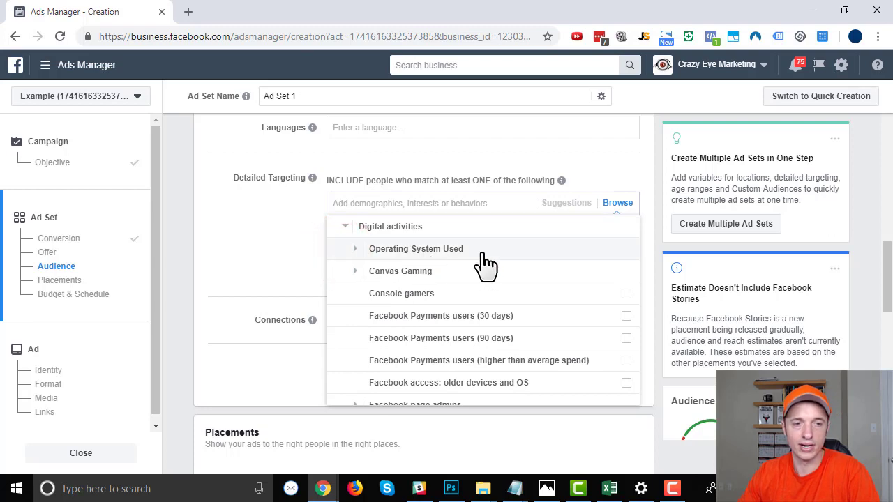
pyautogui.scroll(-1, 433, 282)
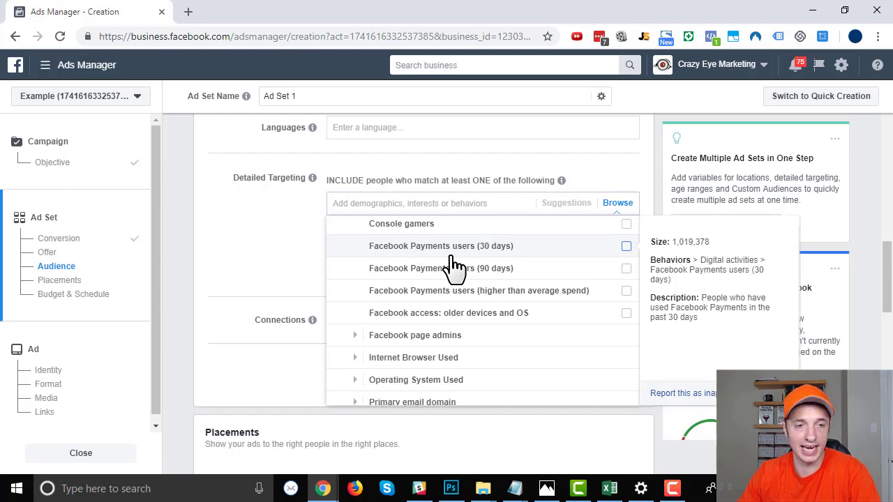
pyautogui.scroll(-3, 452, 265)
pyautogui.scroll(2, 368, 304)
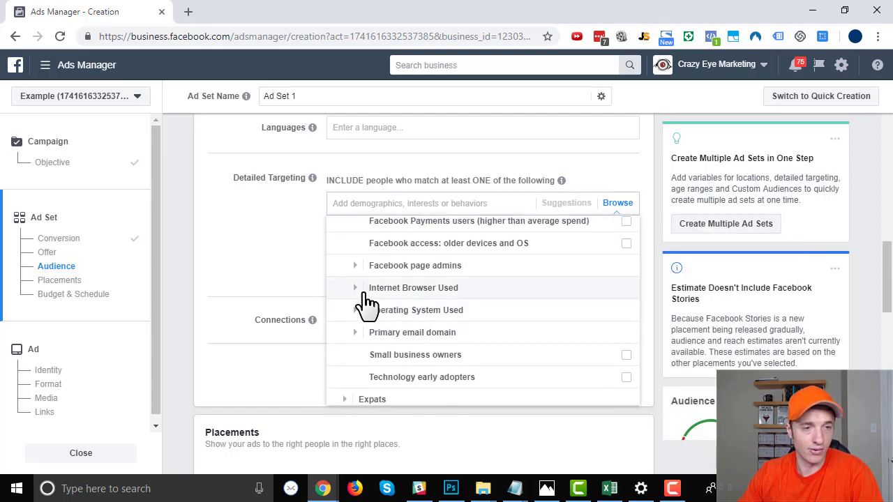
pyautogui.scroll(-3, 366, 307)
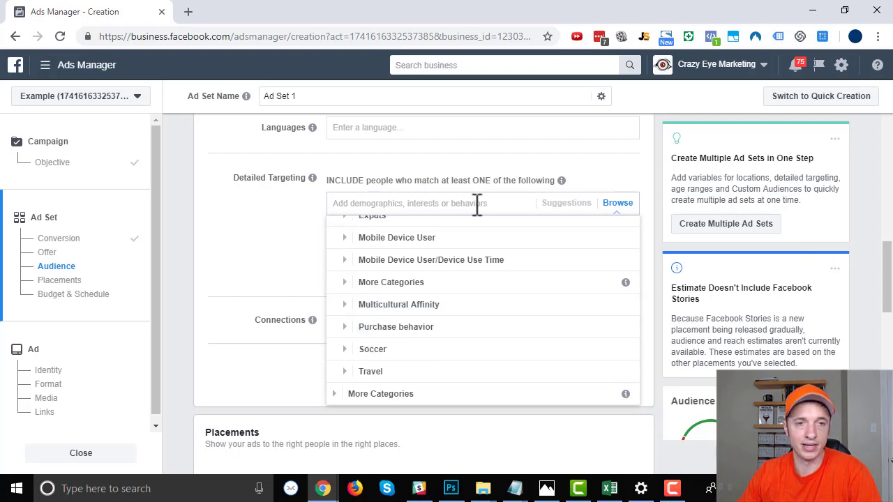
# - Search detailed targeting for "digital market", examine the suggested interests, behaviors and job titles, and clear the search
pyautogui.click(532, 205)
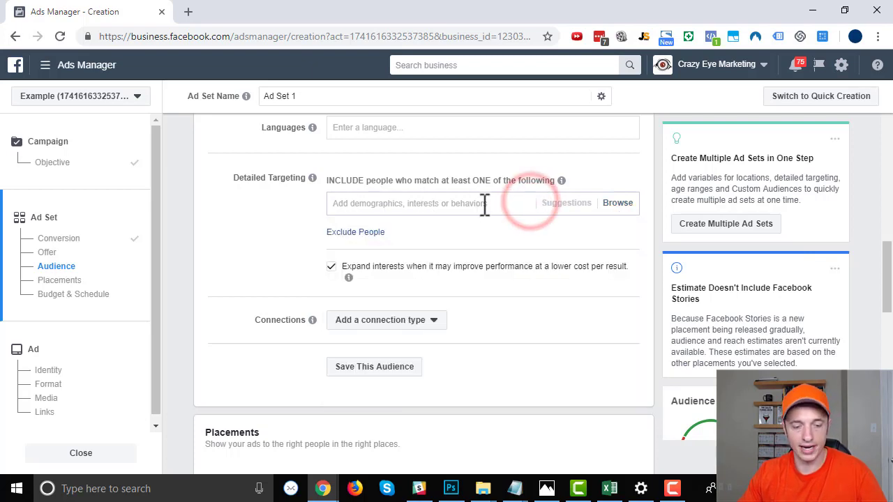
pyautogui.write('digital market')
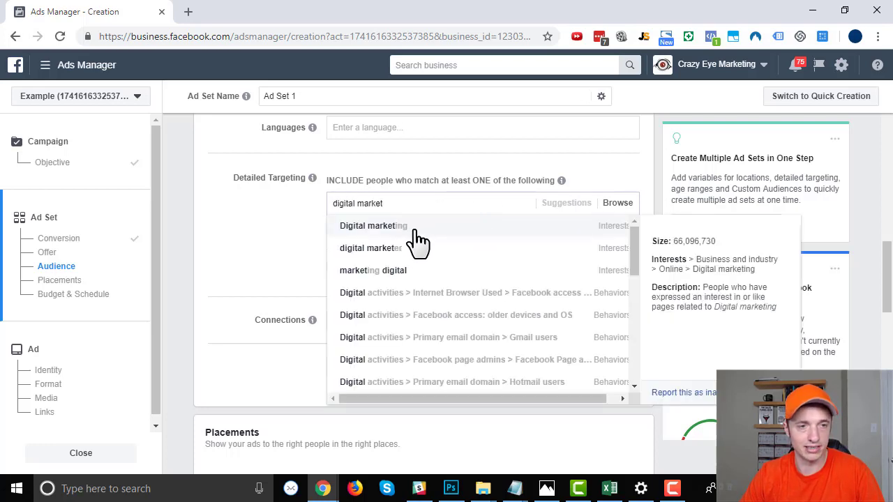
pyautogui.scroll(-2, 419, 251)
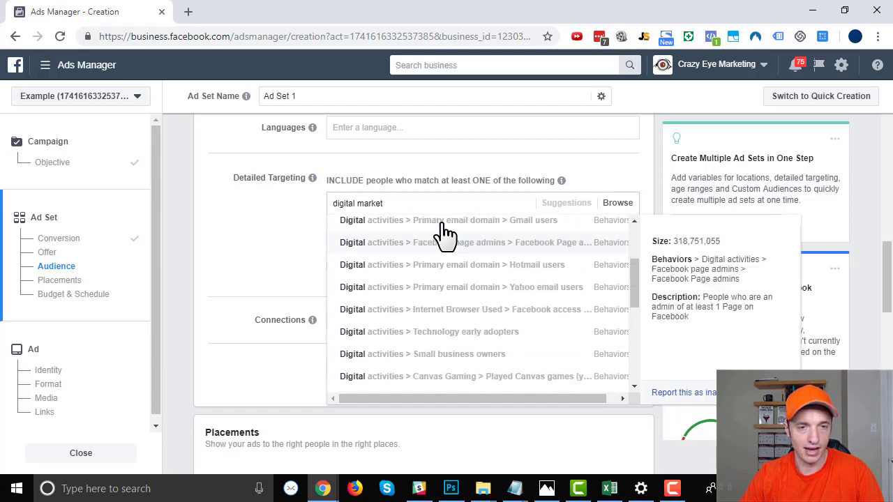
pyautogui.scroll(-1, 446, 321)
pyautogui.scroll(-3, 449, 317)
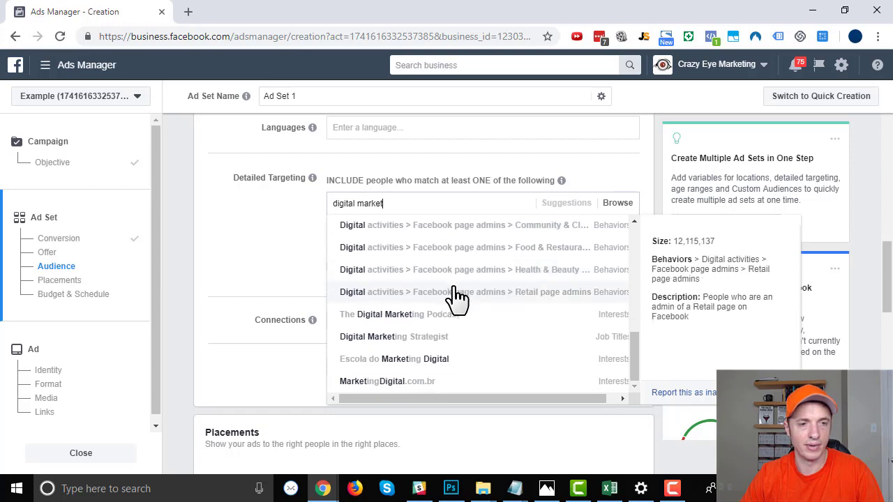
pyautogui.scroll(-3, 442, 342)
pyautogui.scroll(5, 235, 240)
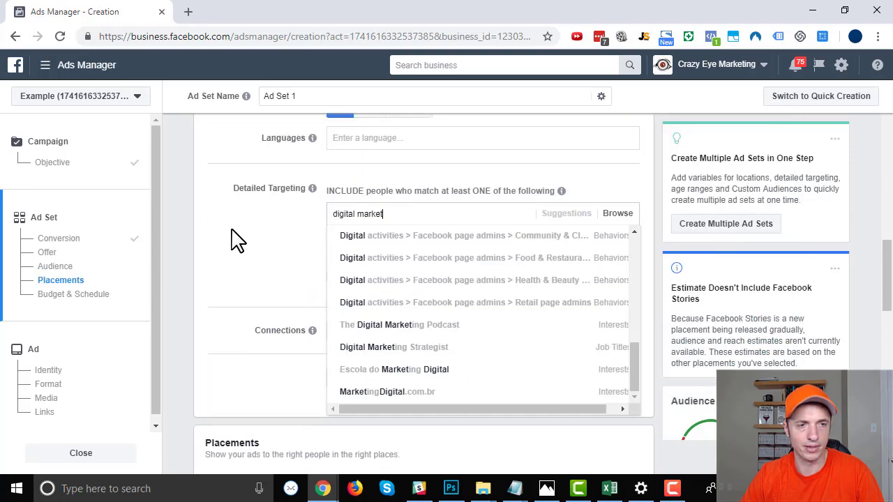
pyautogui.scroll(-3, 295, 363)
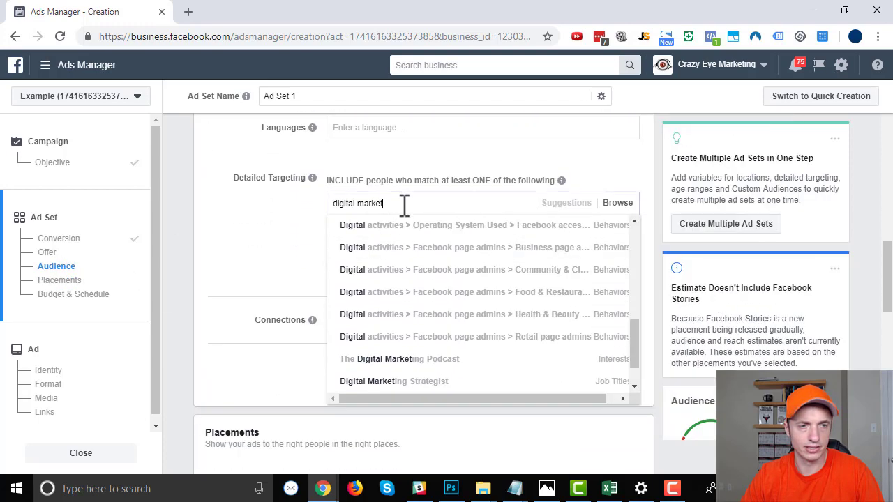
pyautogui.tripleClick(403, 203)
pyautogui.press('BackSpace')
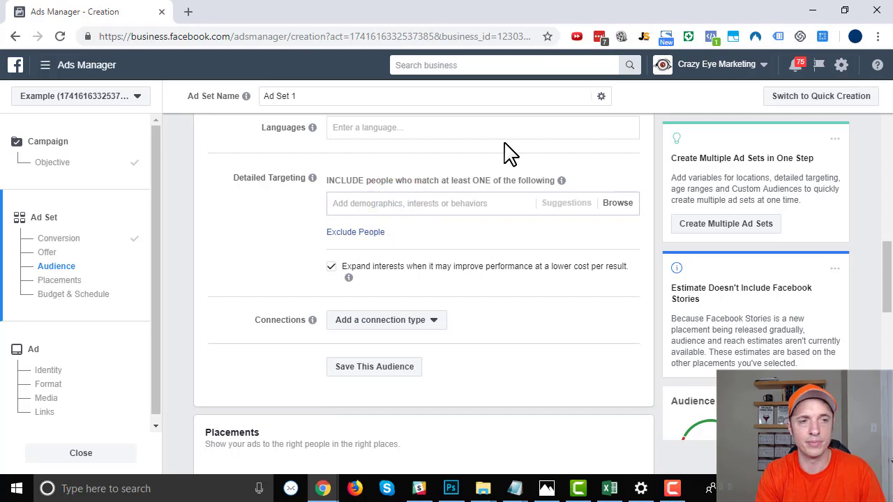
pyautogui.write('tim')
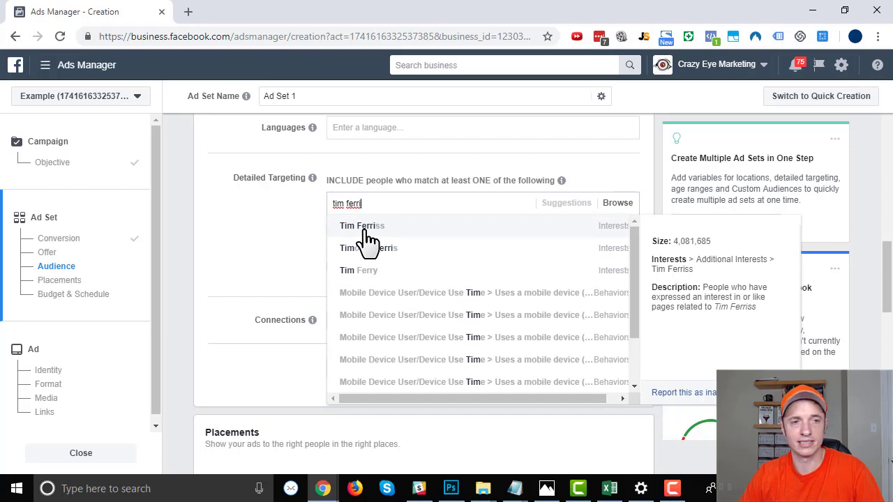
pyautogui.write('ferri')
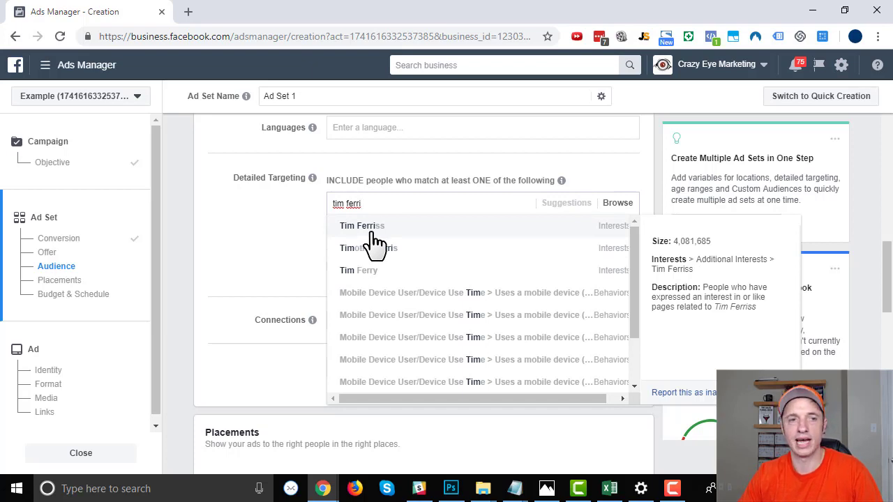
pyautogui.click(281, 237)
# - Include people interested in Tim Ferriss in the ad set's detailed targeting
pyautogui.click(434, 205)
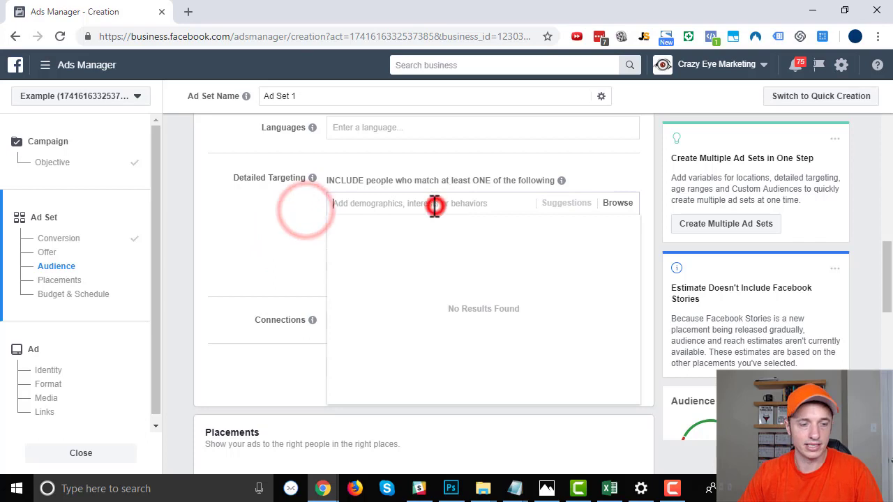
pyautogui.write('tim')
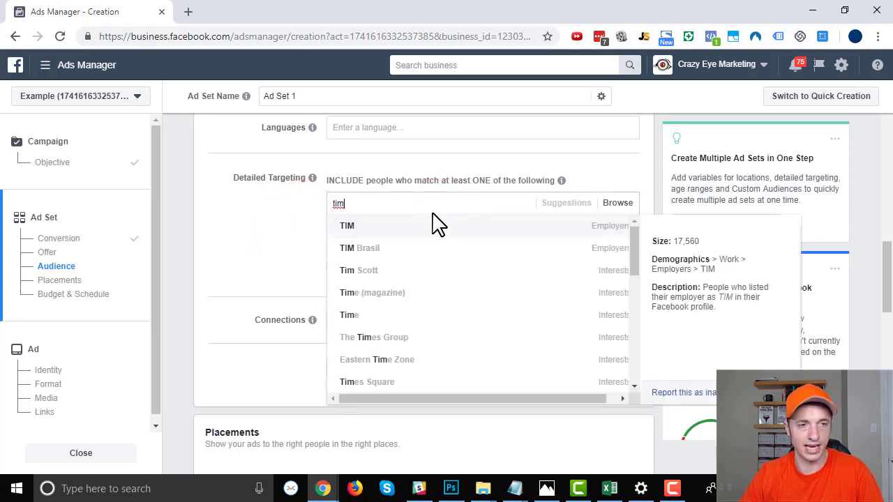
pyautogui.write(' ferri')
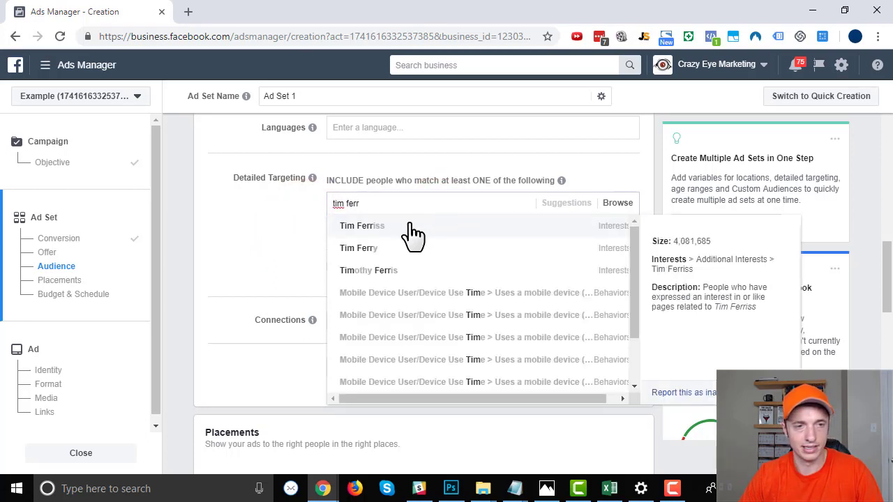
pyautogui.click(398, 225)
pyautogui.click(272, 237)
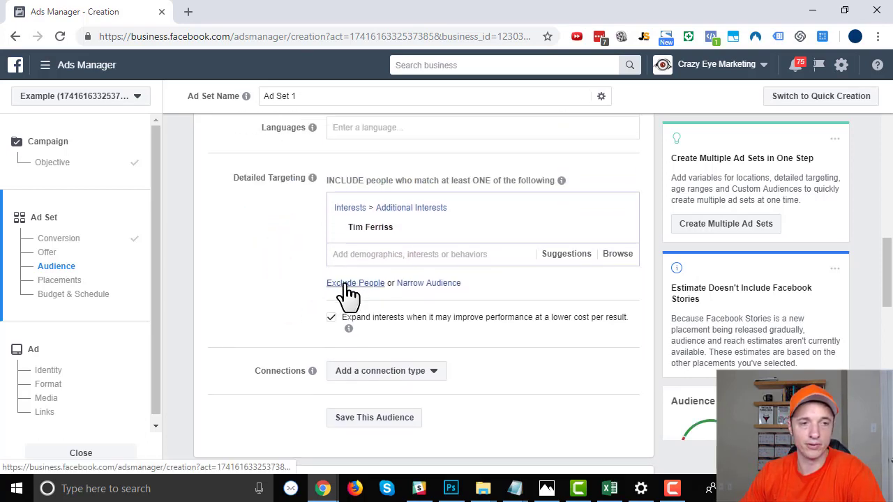
# - Narrow the audience to people who must also match the Gary Vaynerchuk interest
pyautogui.moveTo(369, 239)
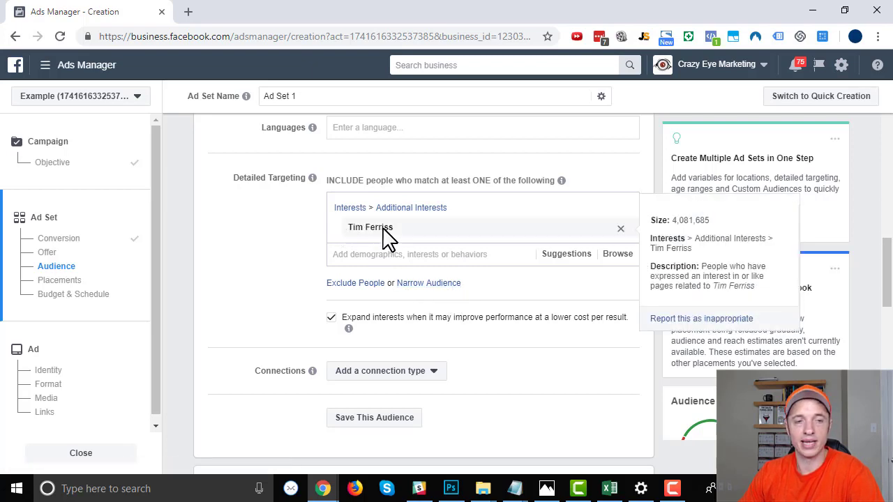
pyautogui.click(445, 283)
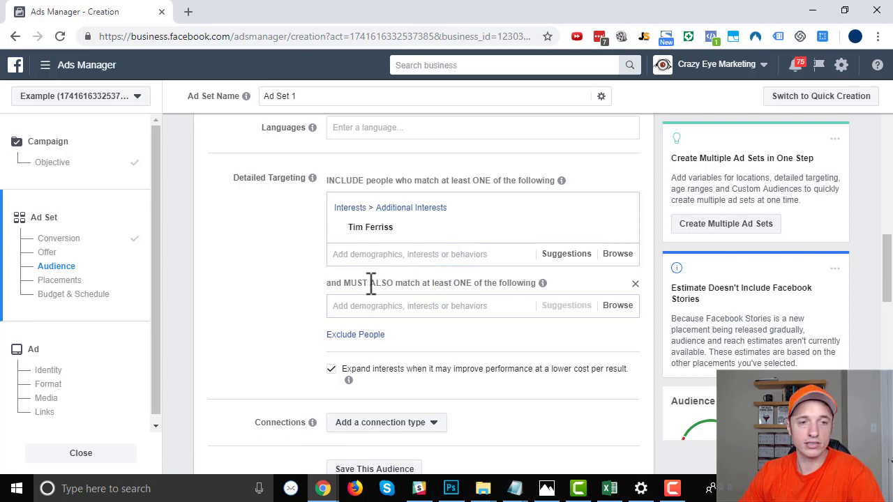
pyautogui.click(486, 307)
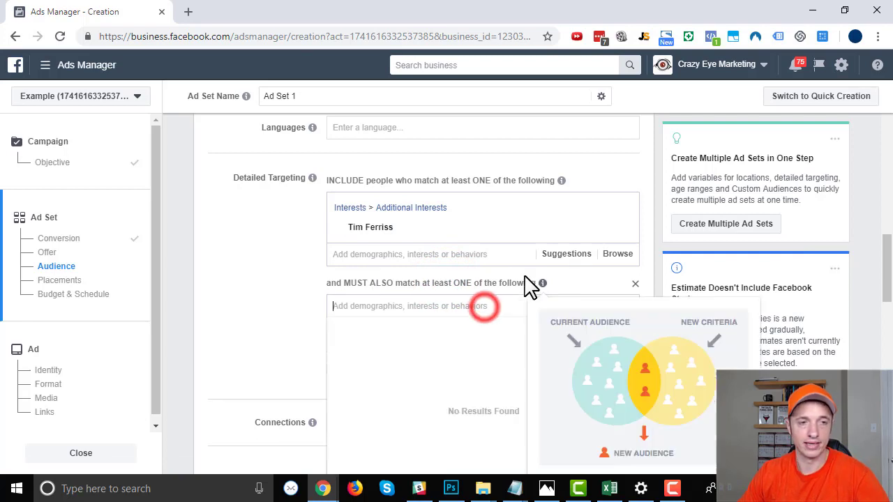
pyautogui.write('gar')
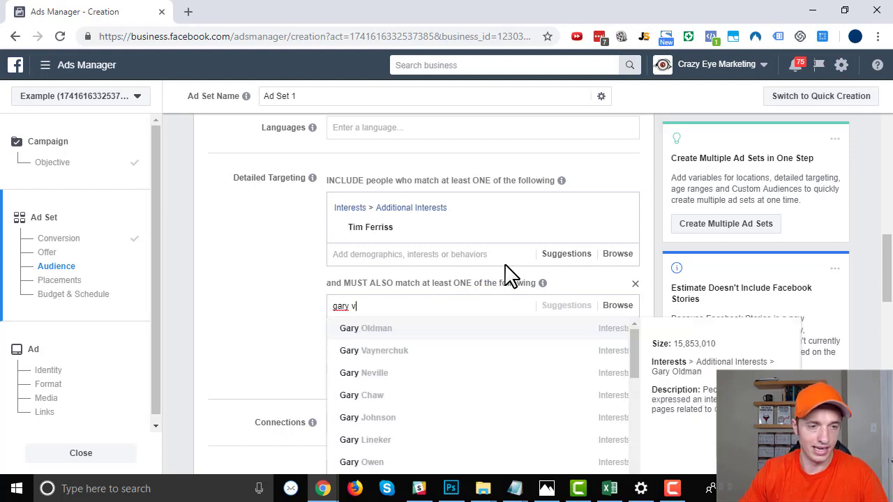
pyautogui.write('y v')
pyautogui.click(414, 356)
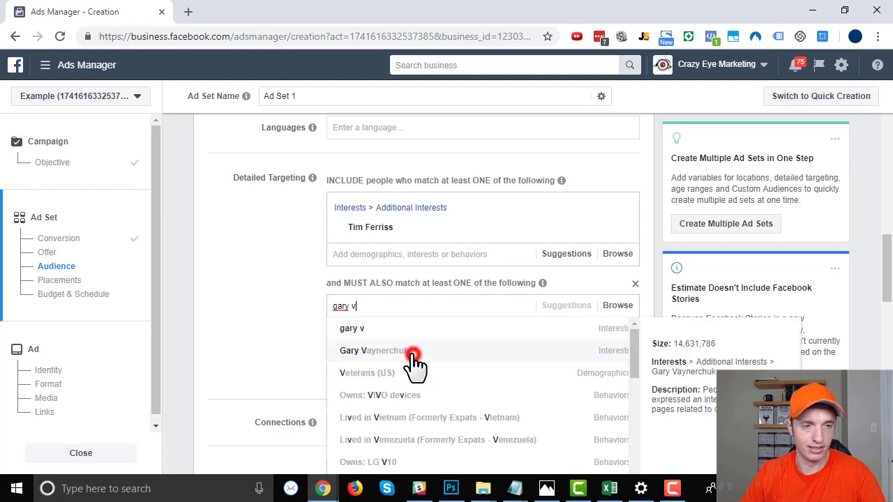
pyautogui.click(231, 286)
# - Narrow the audience further to people who must also match the Tony Robbins interest
pyautogui.moveTo(358, 225)
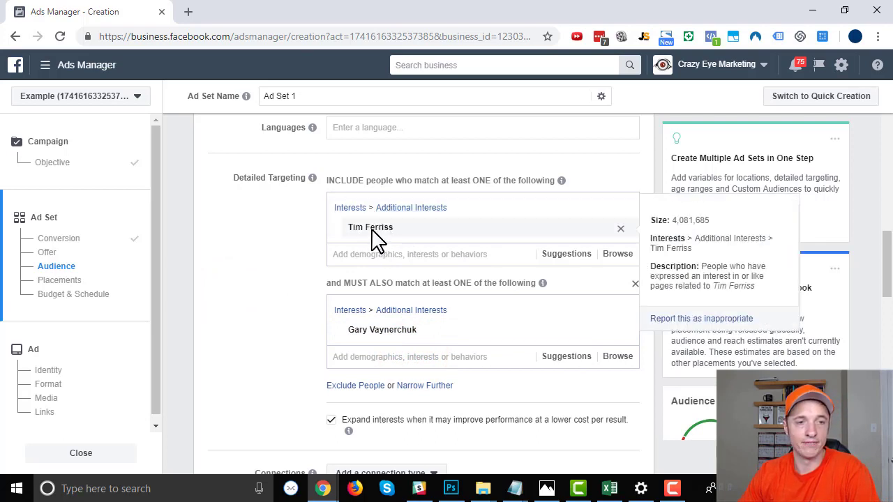
pyautogui.moveTo(391, 338)
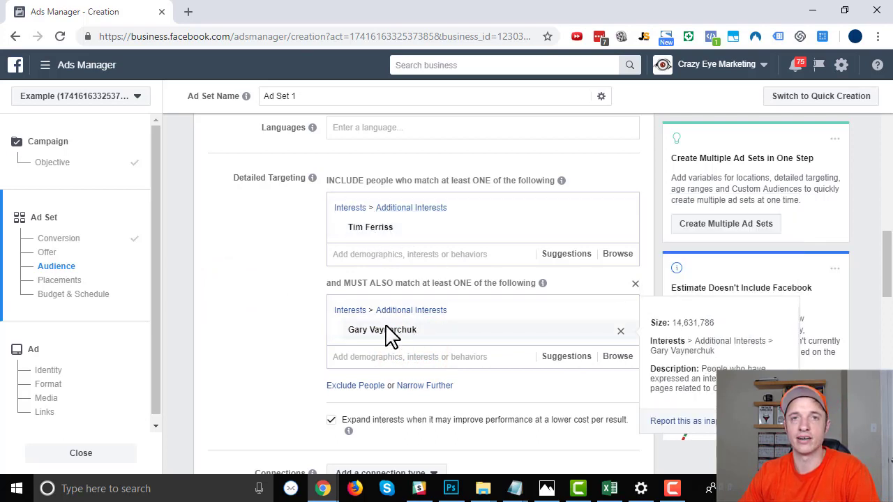
pyautogui.scroll(-1, 404, 332)
pyautogui.click(434, 316)
pyautogui.click(426, 337)
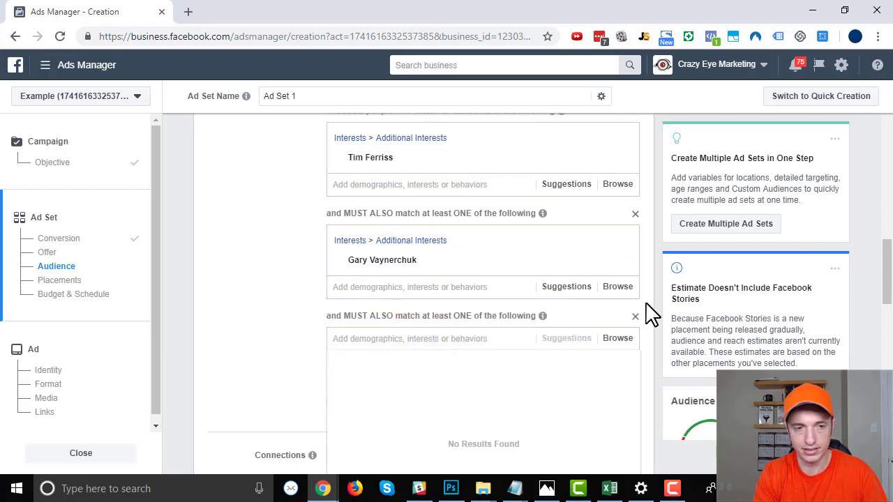
pyautogui.write('tony rob')
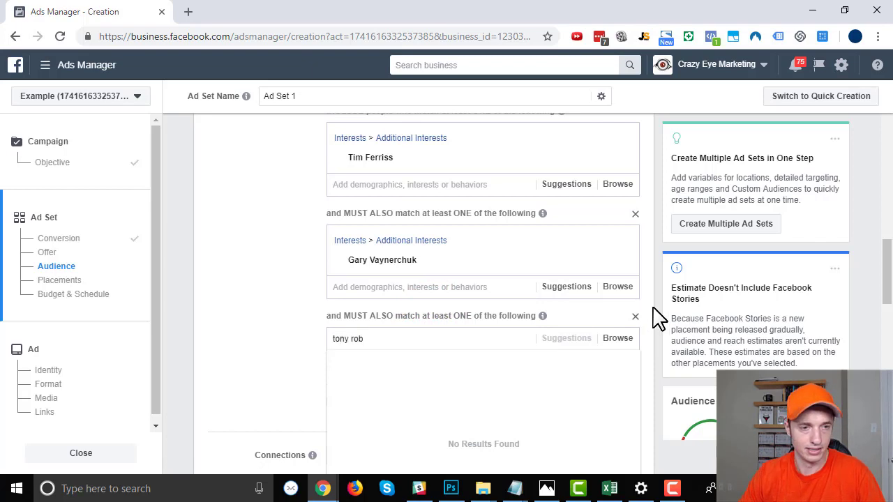
pyautogui.scroll(-1, 279, 339)
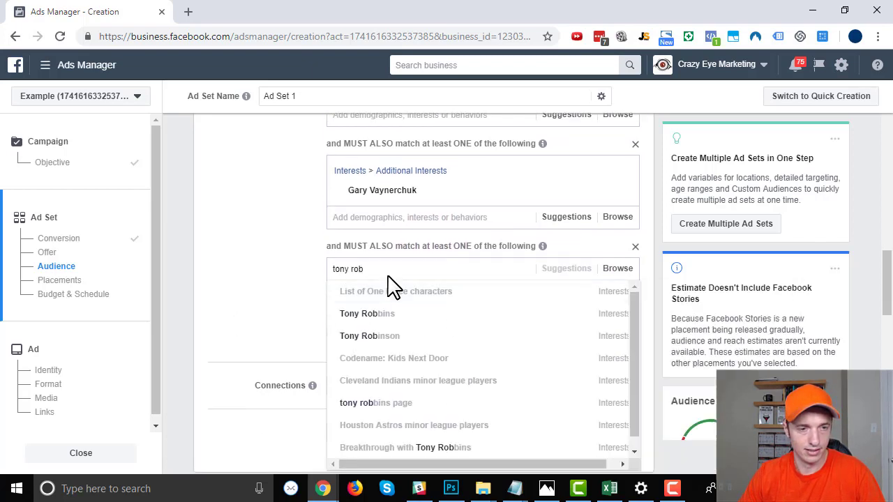
pyautogui.click(396, 318)
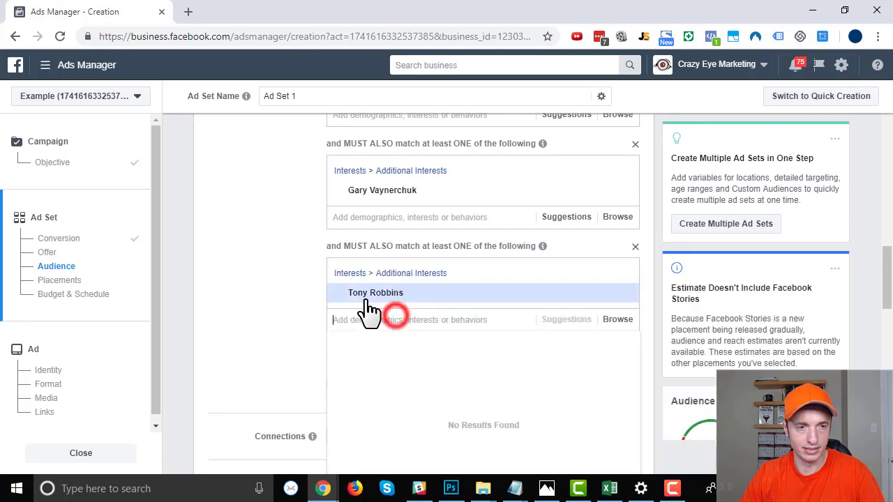
pyautogui.click(253, 247)
# - Exclude people who match the Shopify interest from the ad set's detailed targeting
pyautogui.click(352, 349)
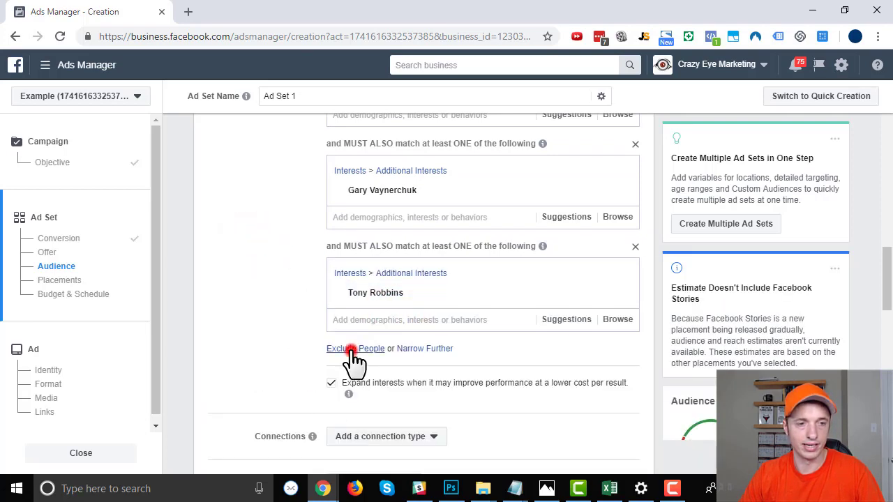
pyautogui.scroll(-1, 394, 342)
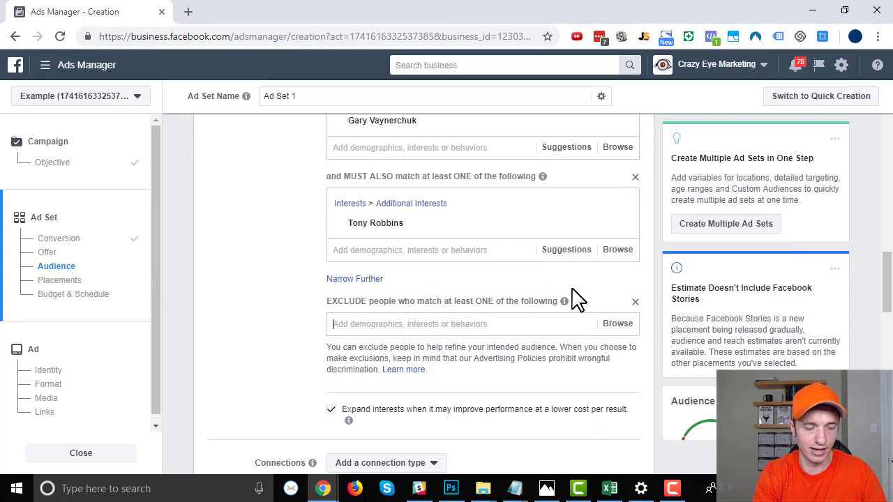
pyautogui.write('shopify')
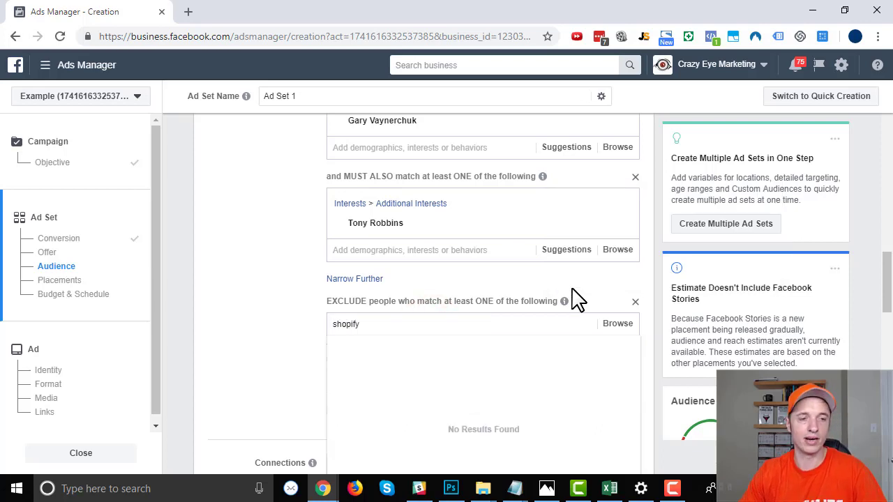
pyautogui.click(379, 355)
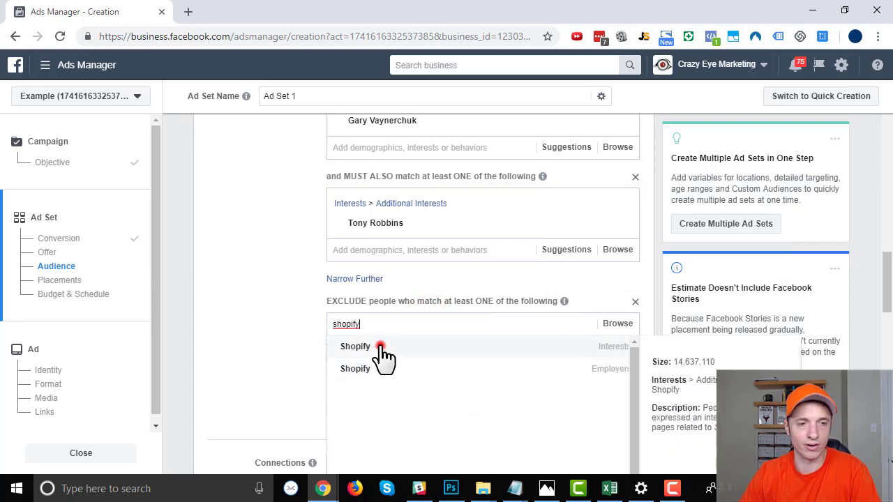
pyautogui.click(266, 325)
pyautogui.scroll(2, 412, 178)
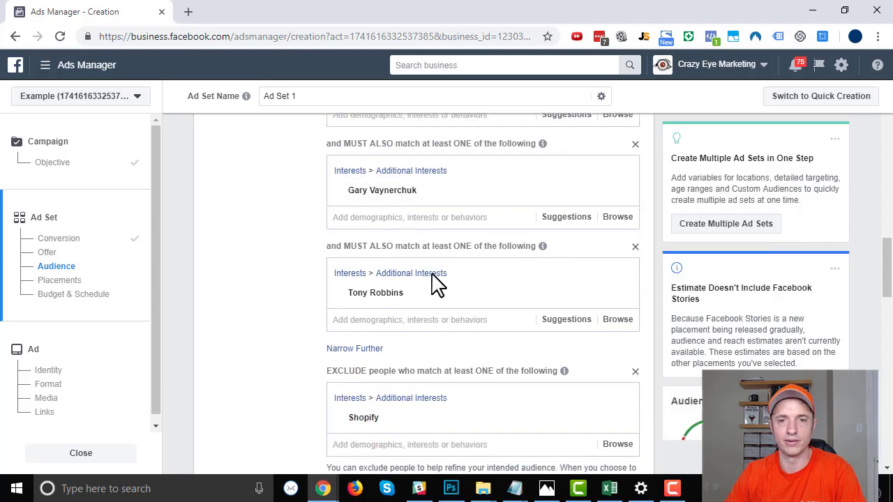
# - Turn off interest expansion for improved performance at a lower cost per result in the detailed targeting
pyautogui.scroll(-2, 733, 184)
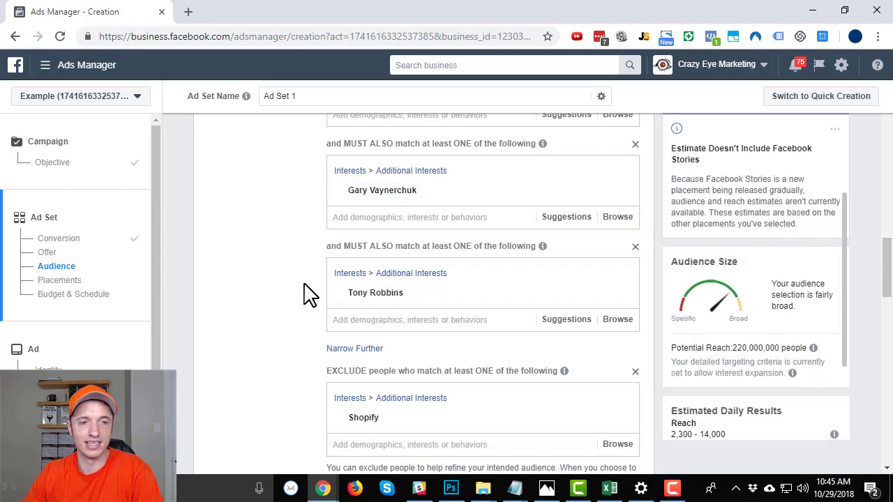
pyautogui.scroll(-1, 302, 287)
pyautogui.scroll(-2, 302, 287)
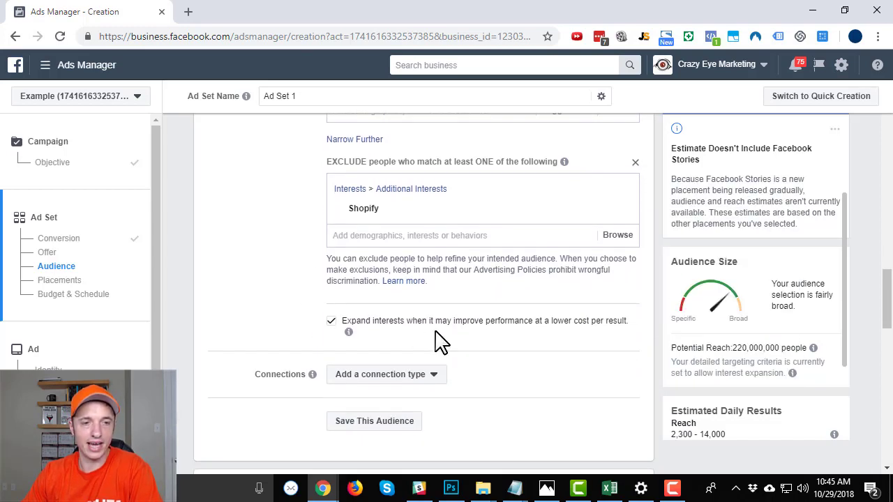
pyautogui.moveTo(362, 339)
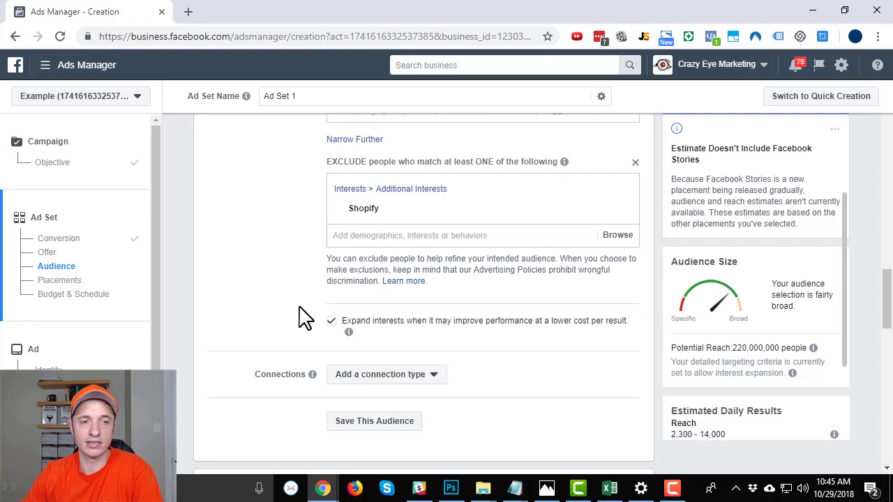
pyautogui.click(330, 322)
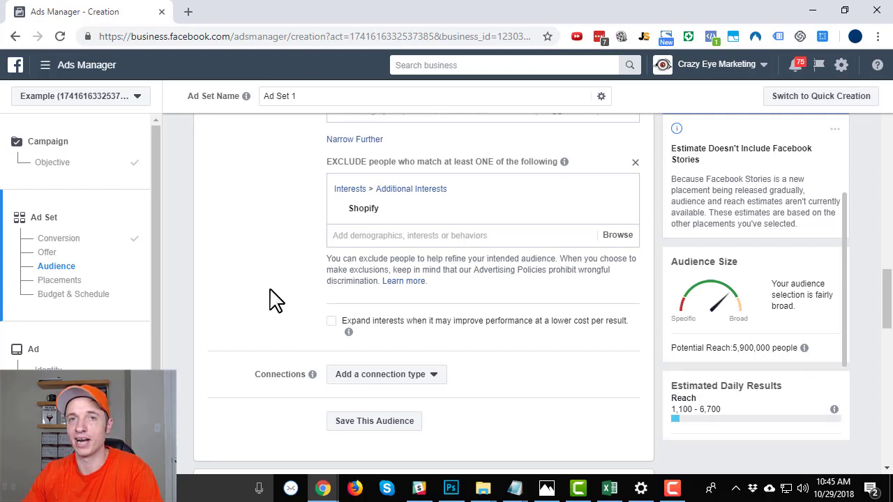
# - Compare the audience's potential reach with the individual sizes of the Tim Ferriss and Tony Robbins interests
pyautogui.moveTo(805, 347)
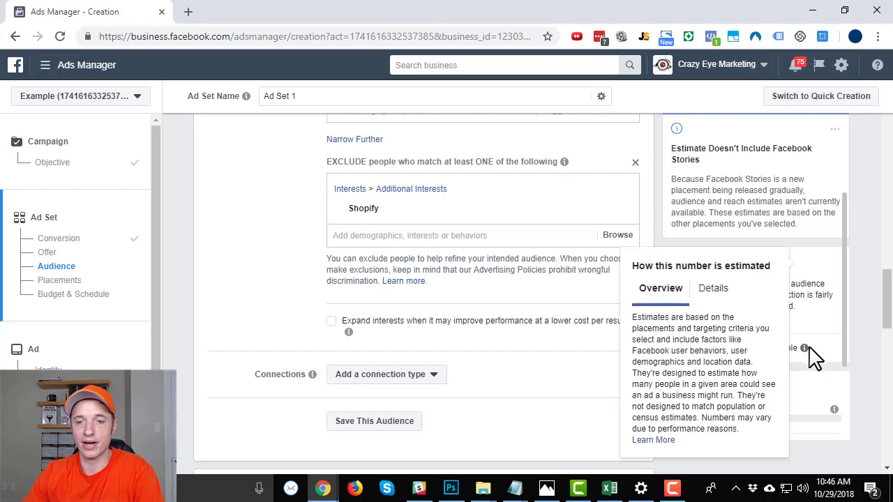
pyautogui.scroll(4, 421, 251)
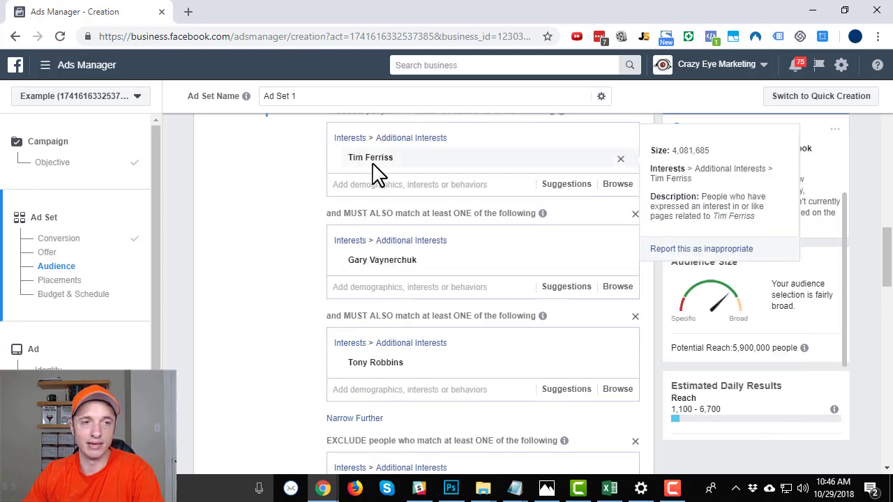
pyautogui.moveTo(375, 373)
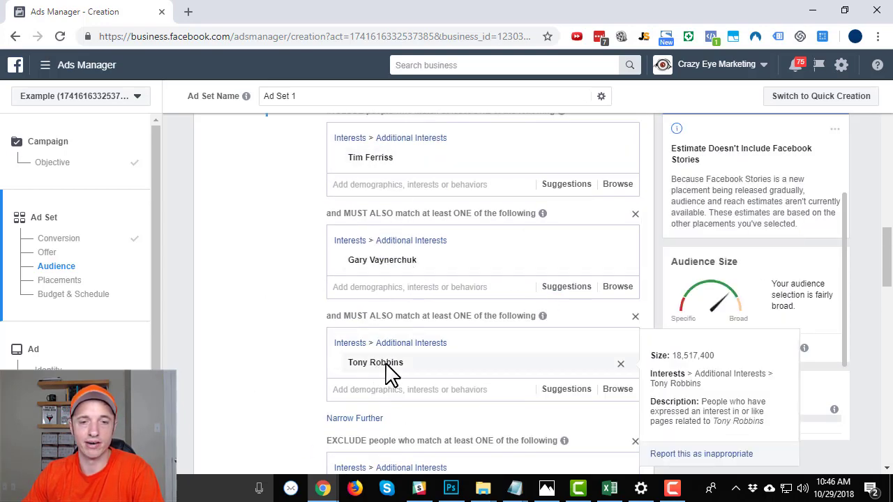
pyautogui.moveTo(390, 164)
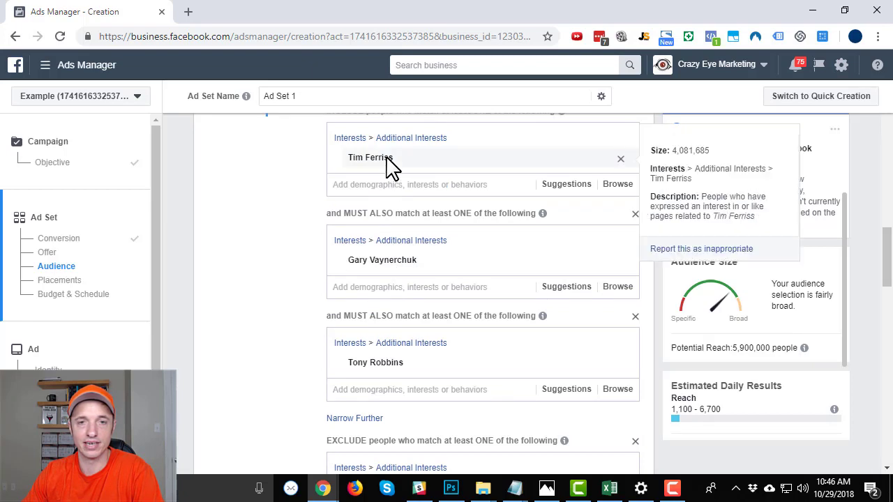
pyautogui.scroll(-2, 300, 256)
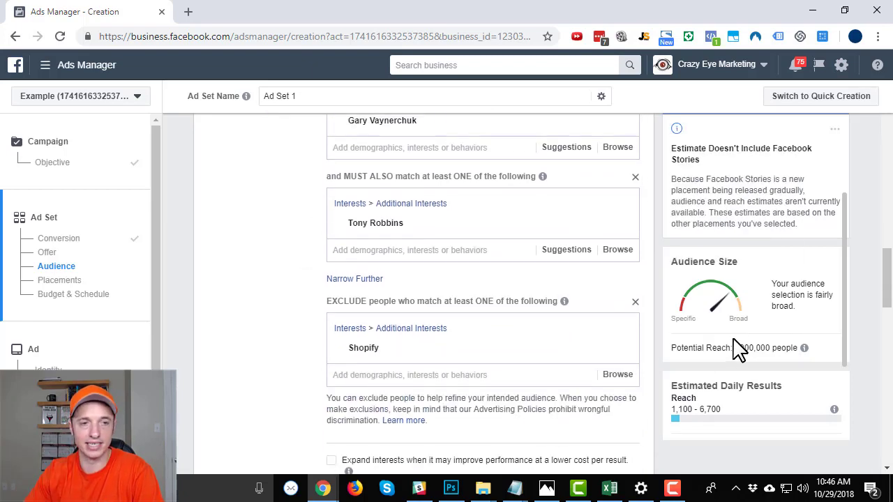
pyautogui.moveTo(380, 237)
pyautogui.scroll(-4, 284, 241)
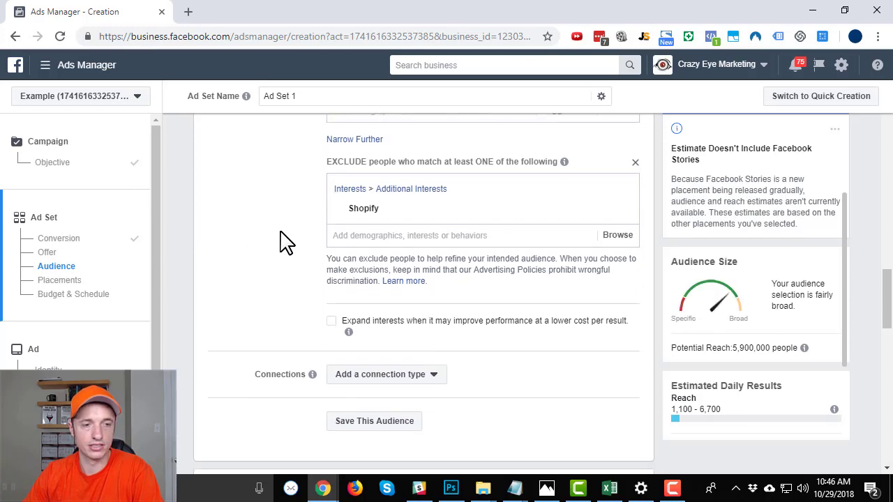
# - Review the available connection types for Facebook Pages, apps and events without adding one
pyautogui.scroll(-1, 450, 244)
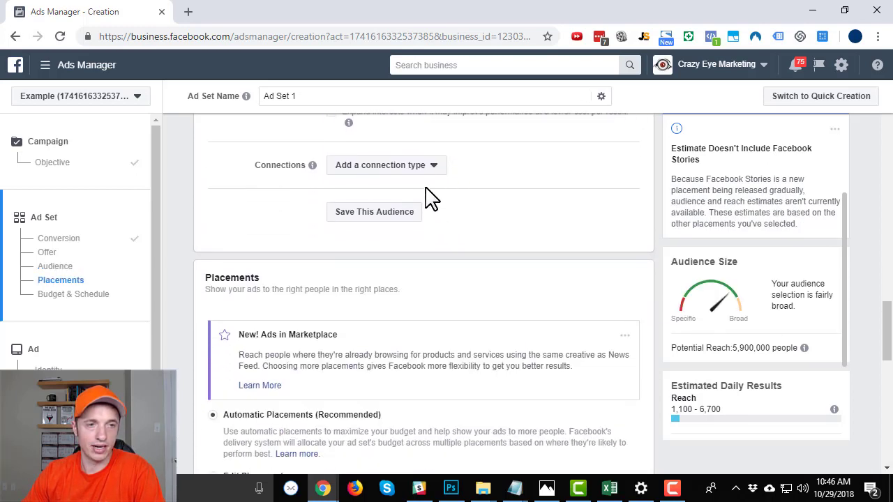
pyautogui.click(432, 165)
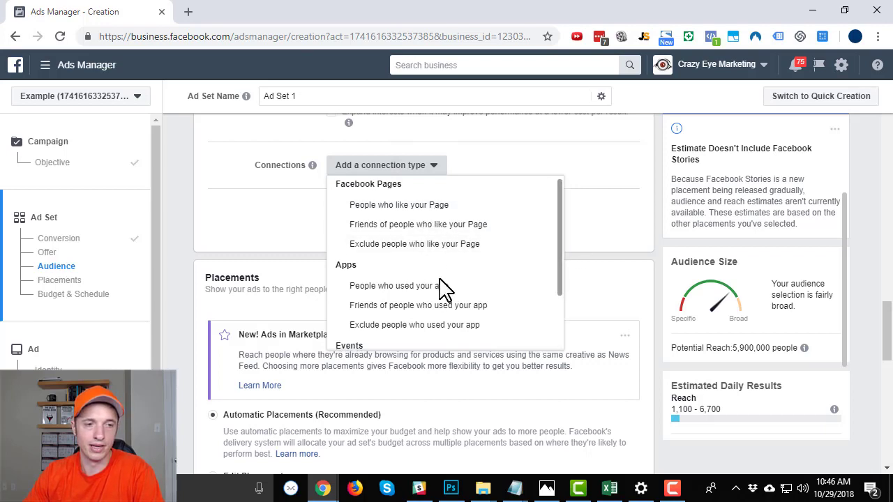
pyautogui.scroll(-3, 442, 286)
pyautogui.click(259, 192)
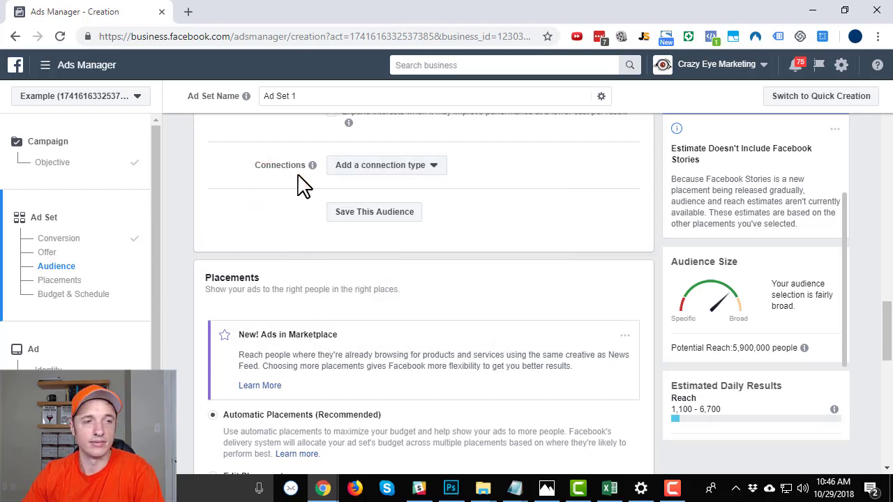
# - Switch the ad set's placements from automatic to Edit Placements
pyautogui.scroll(-1, 265, 196)
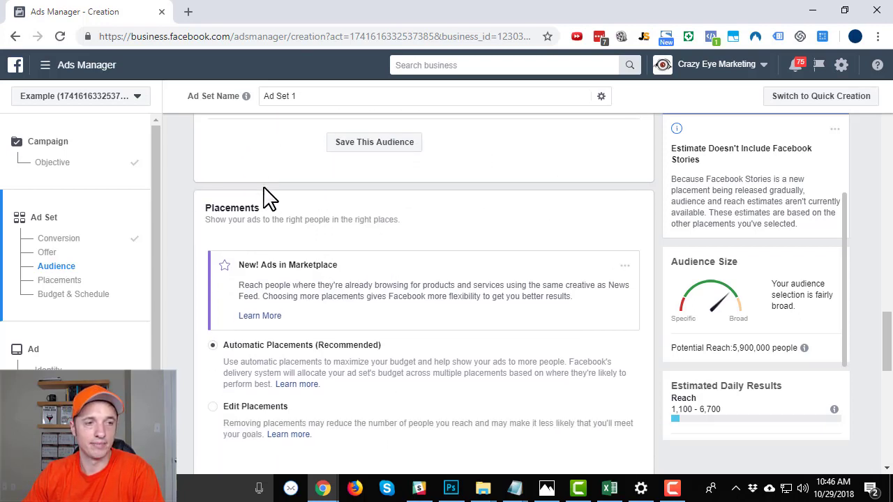
pyautogui.scroll(-1, 265, 200)
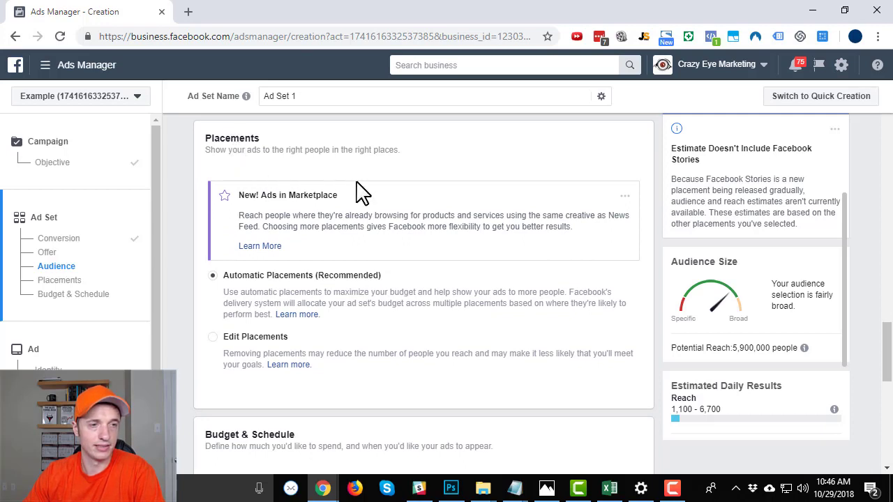
pyautogui.scroll(-1, 369, 202)
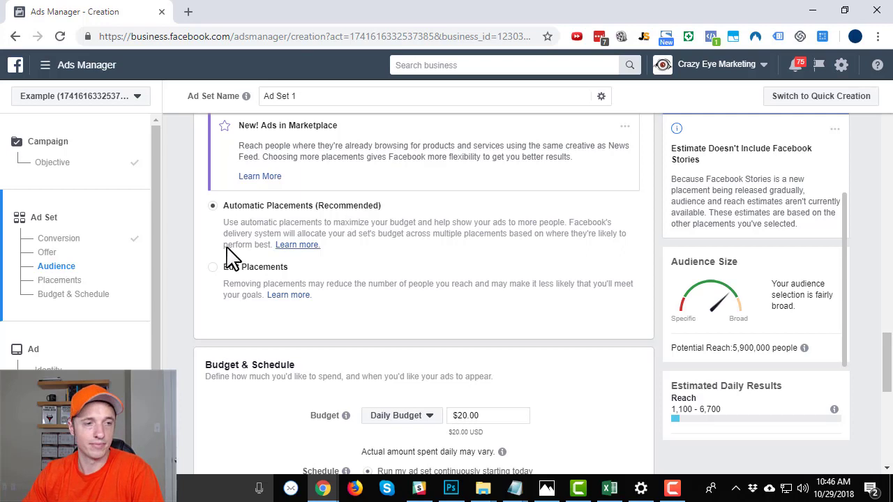
pyautogui.click(231, 268)
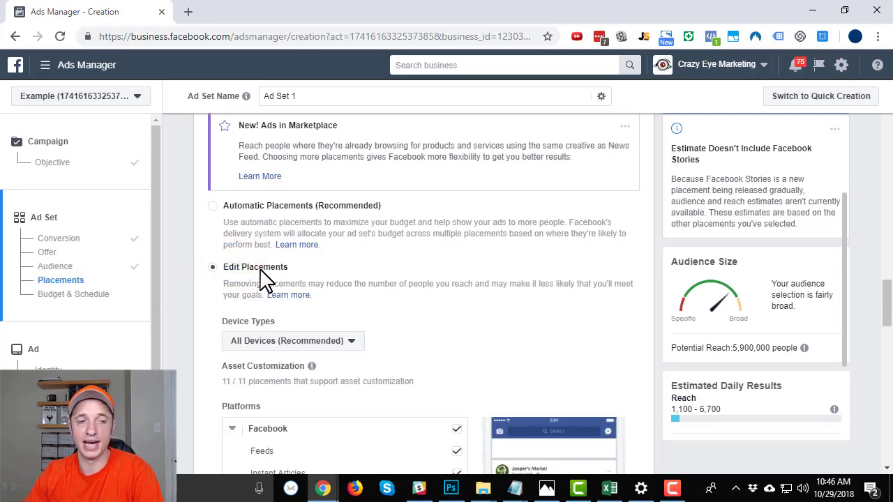
# - Review the device type options and the individual placements under Facebook, Instagram, Audience Network and Messenger
pyautogui.scroll(-3, 274, 285)
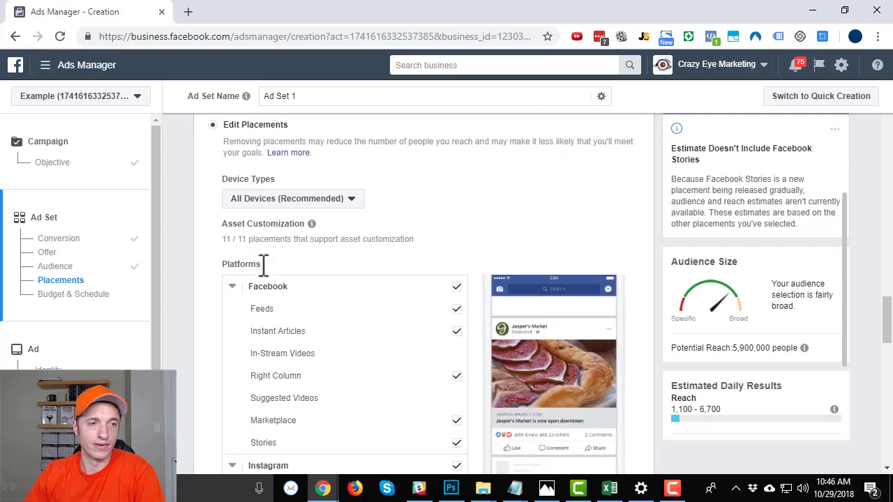
pyautogui.click(315, 136)
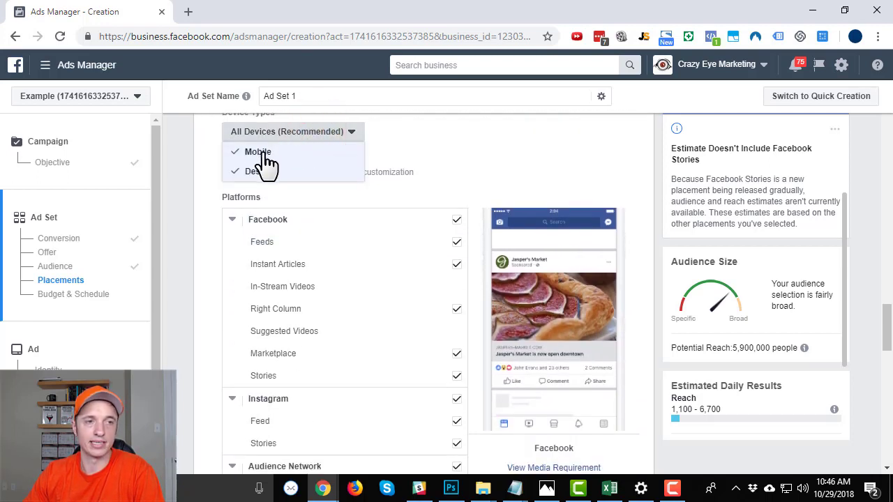
pyautogui.click(491, 125)
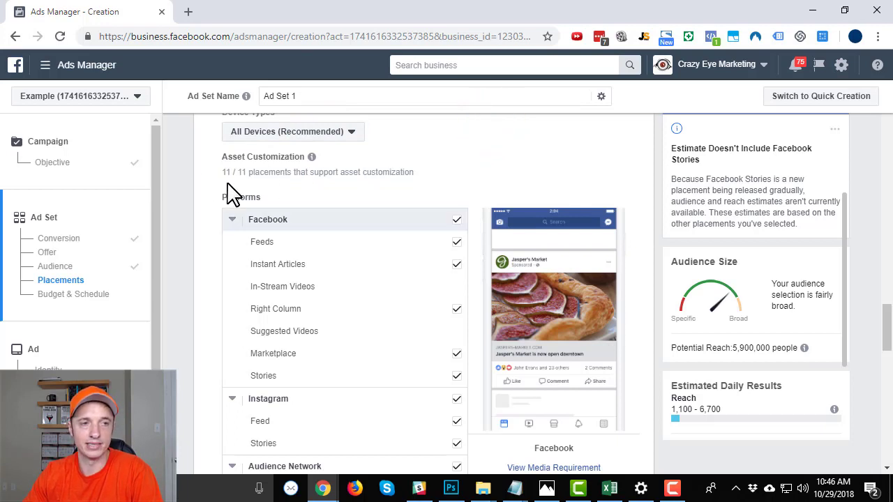
pyautogui.scroll(-1, 272, 209)
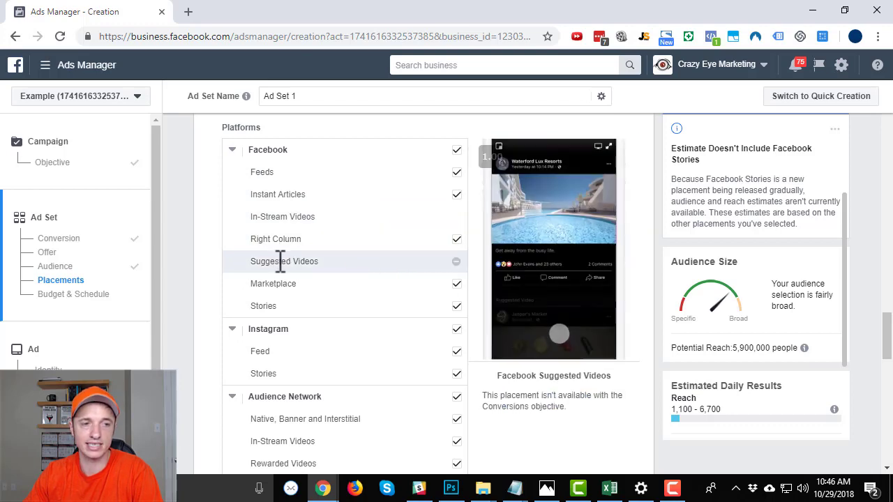
pyautogui.scroll(-1, 285, 329)
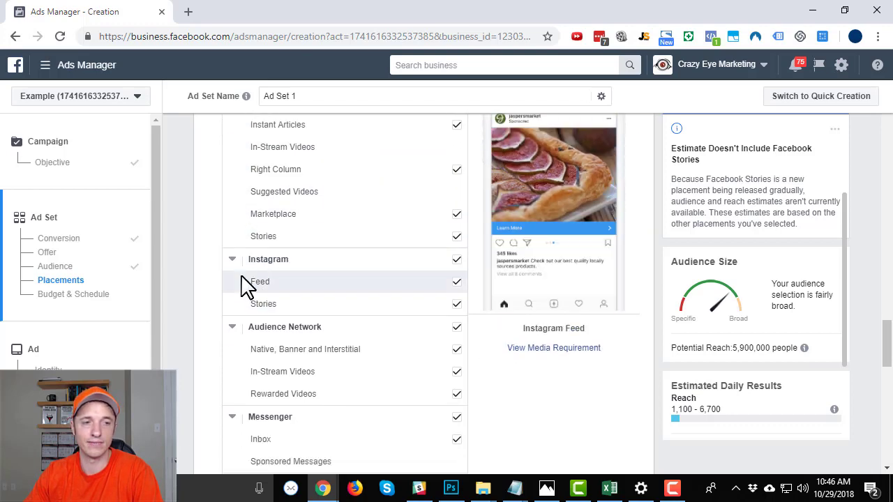
pyautogui.scroll(-2, 321, 292)
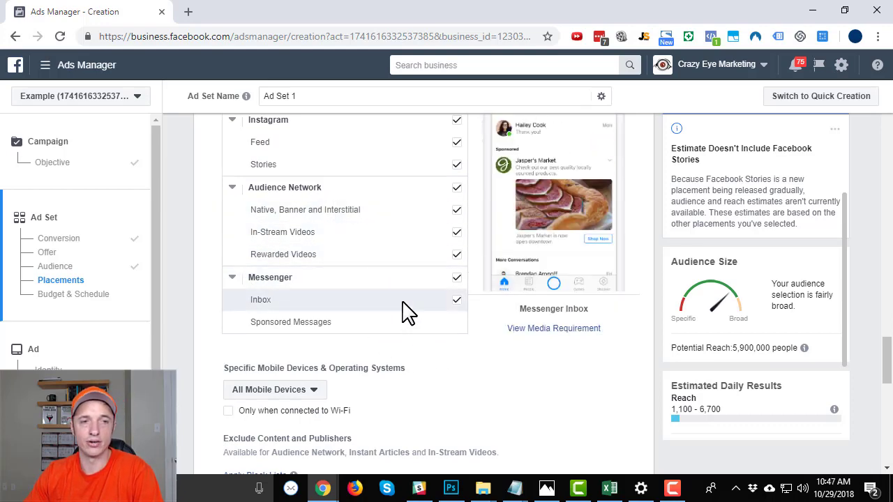
pyautogui.scroll(1, 411, 316)
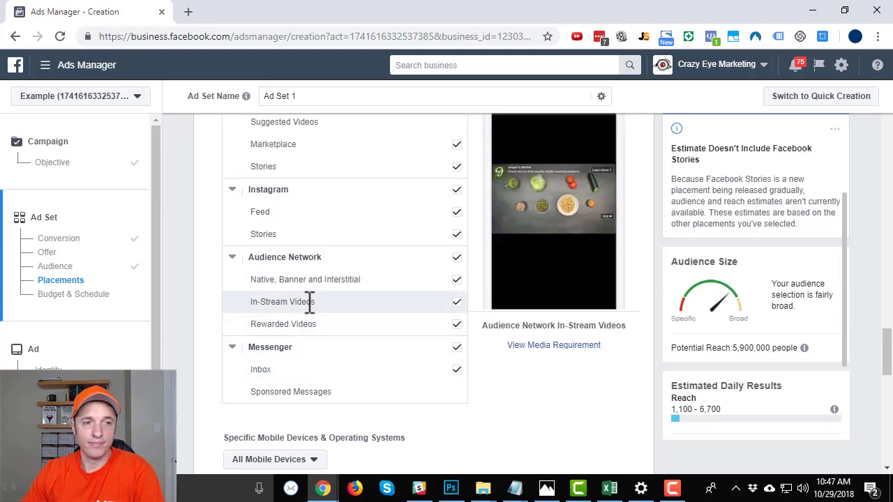
# - Remove the Audience Network and Messenger placements from the ad set's platforms
pyautogui.click(456, 258)
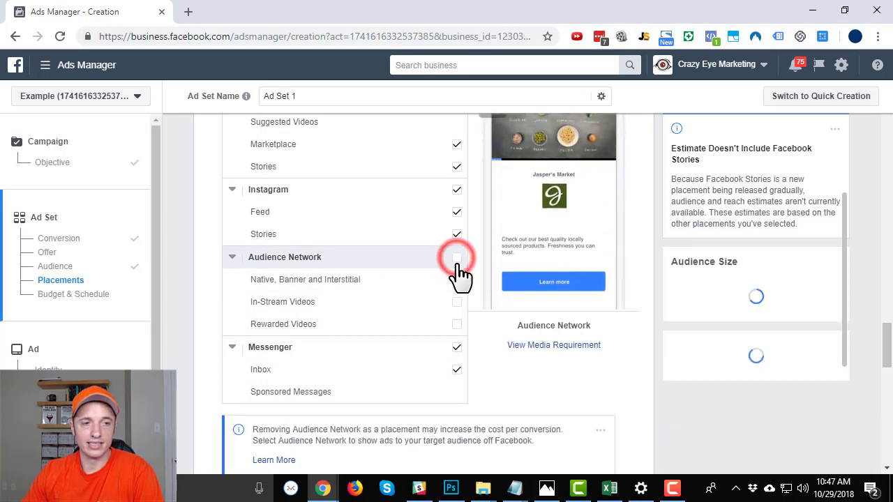
pyautogui.click(455, 347)
# - Examine the Facebook and Instagram placements that are still selected, together with their ad previews
pyautogui.scroll(4, 457, 358)
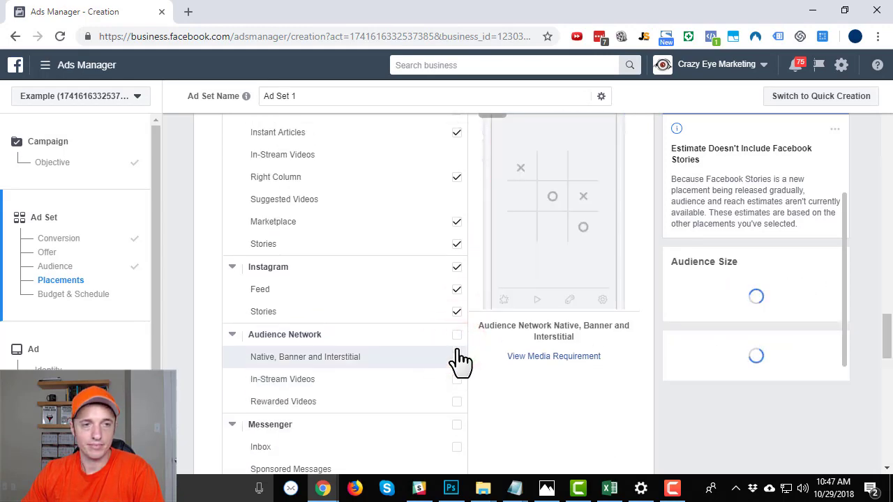
pyautogui.scroll(-1, 255, 283)
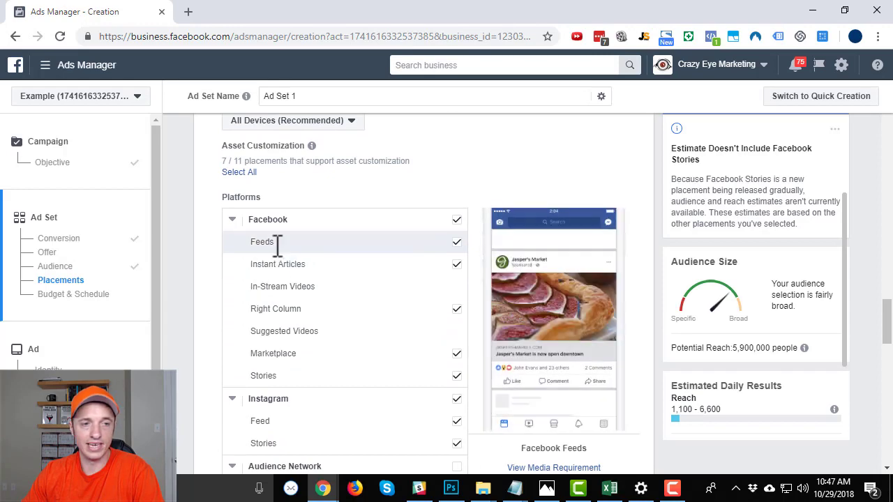
pyautogui.scroll(-2, 277, 245)
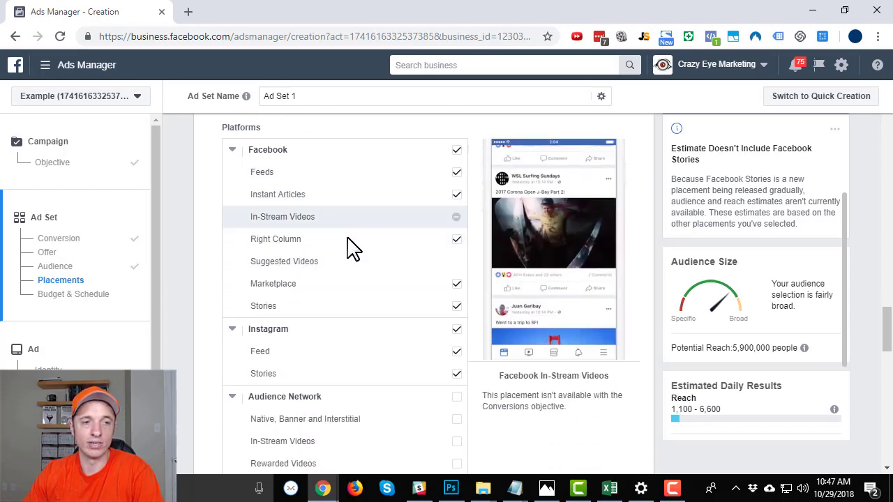
pyautogui.scroll(-2, 265, 307)
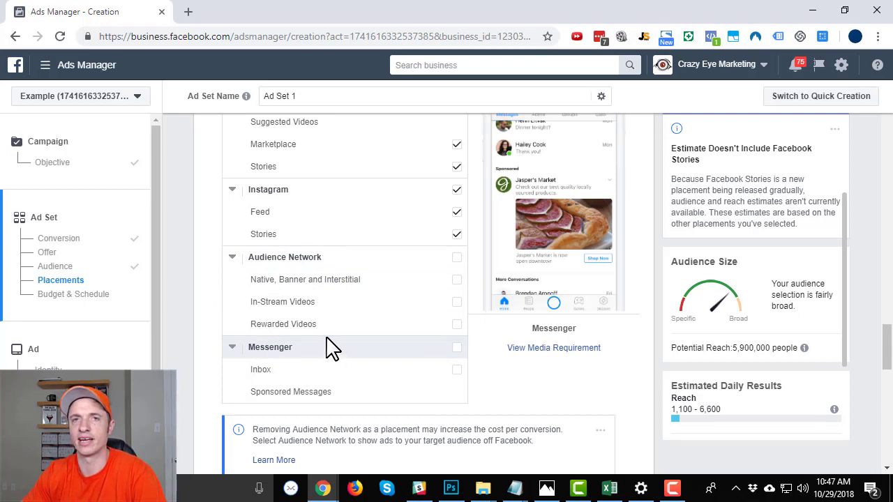
pyautogui.scroll(2, 348, 357)
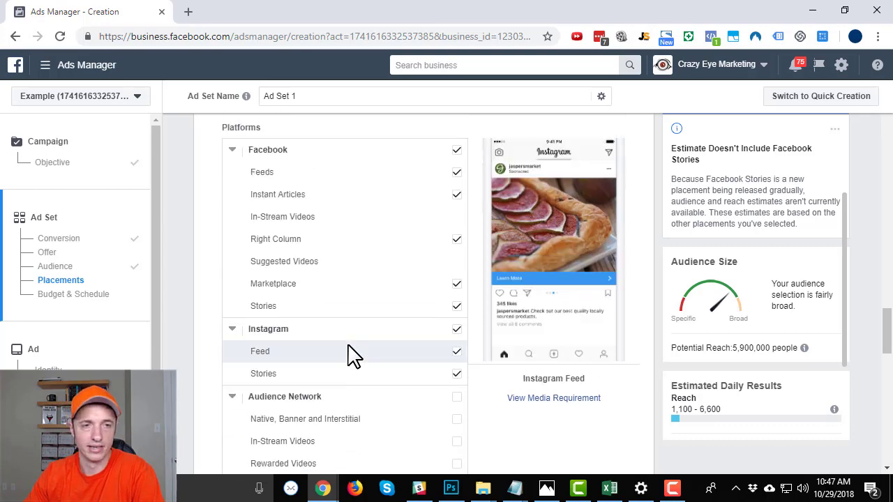
pyautogui.scroll(2, 352, 356)
pyautogui.scroll(-2, 488, 261)
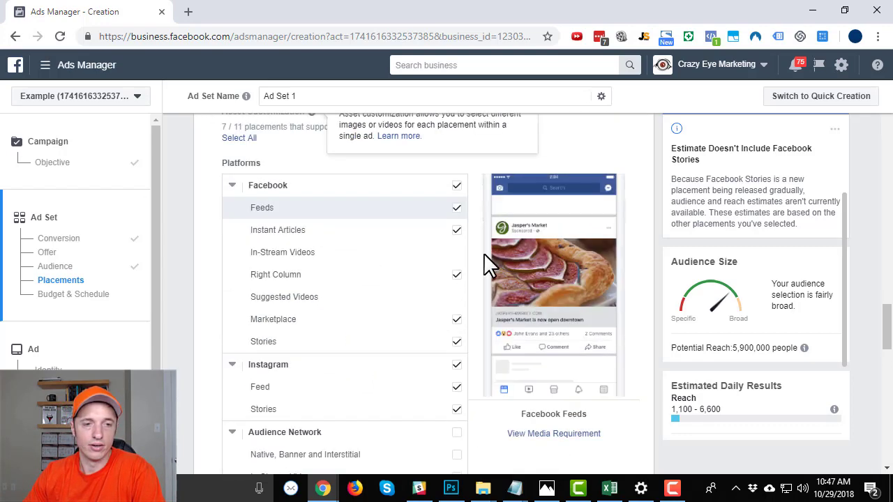
pyautogui.scroll(-1, 488, 264)
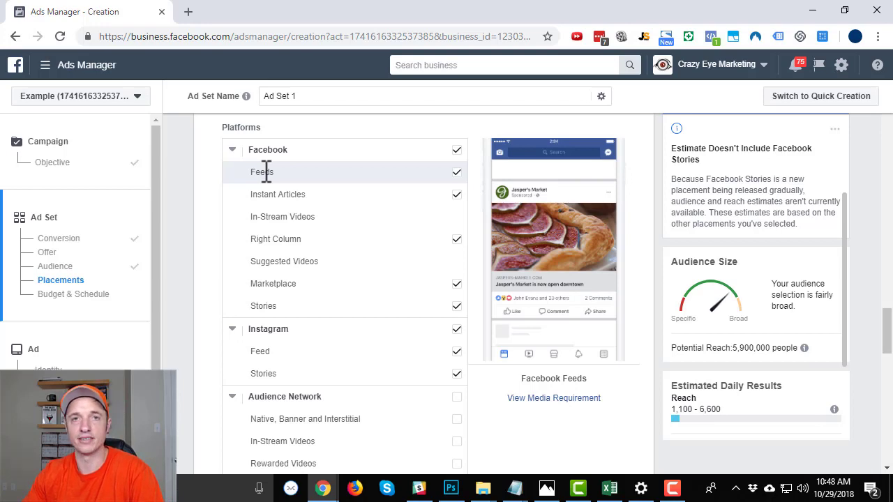
pyautogui.scroll(2, 239, 253)
pyautogui.scroll(-4, 259, 235)
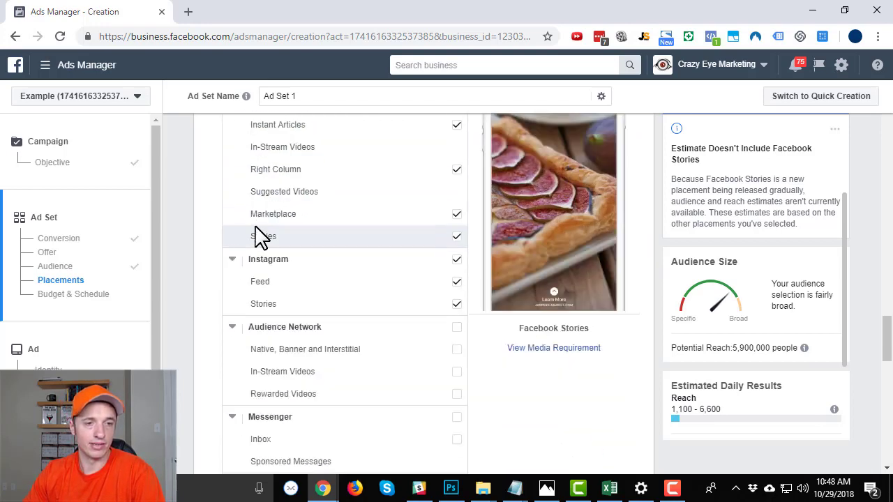
# - Review the specific mobile device and operating system choices and the Wi-Fi-only restriction
pyautogui.scroll(-3, 344, 222)
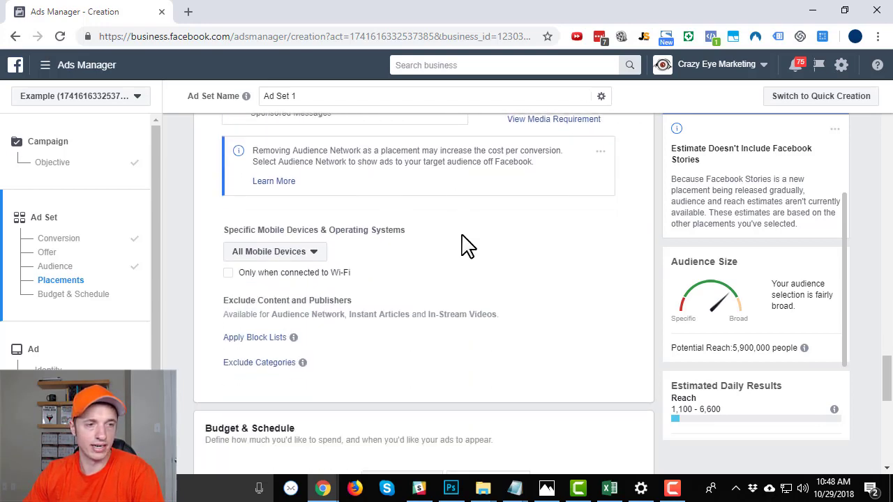
pyautogui.click(269, 253)
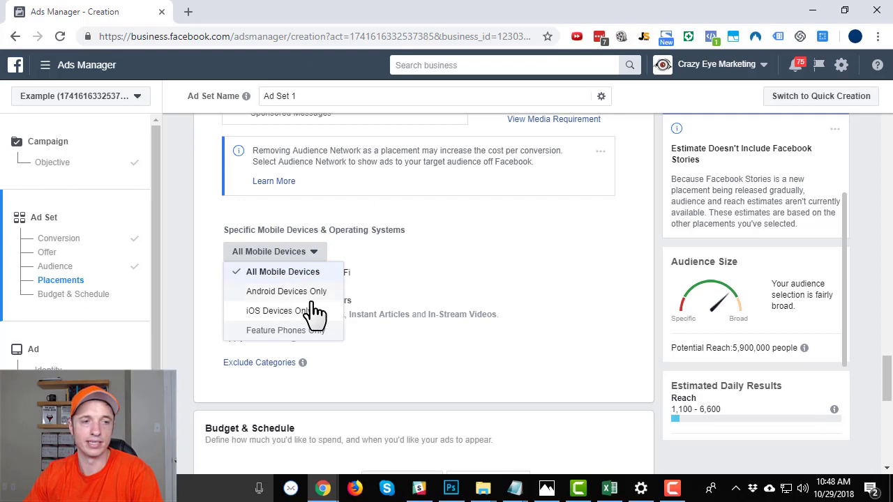
pyautogui.click(540, 264)
pyautogui.scroll(-1, 549, 235)
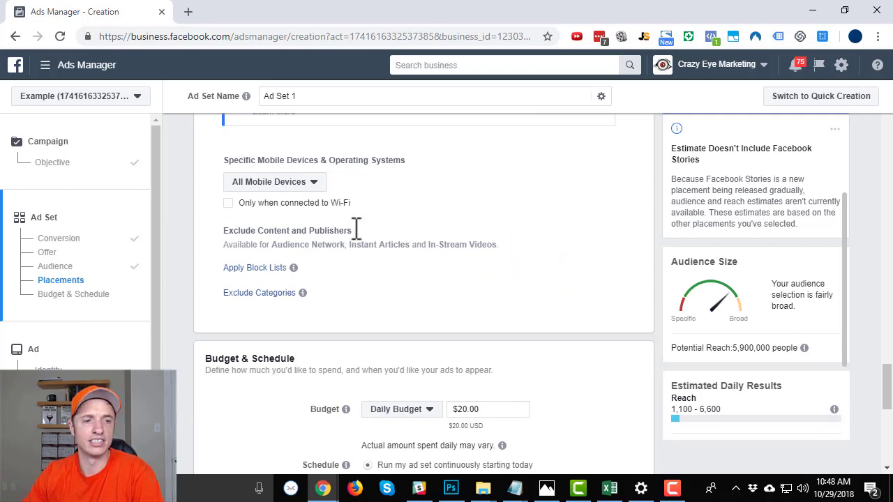
pyautogui.scroll(-1, 368, 229)
pyautogui.scroll(1, 328, 239)
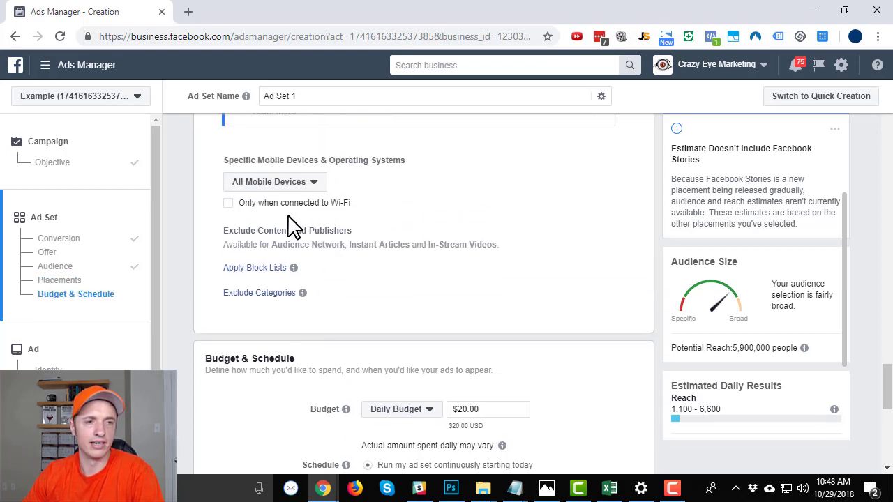
pyautogui.click(351, 201)
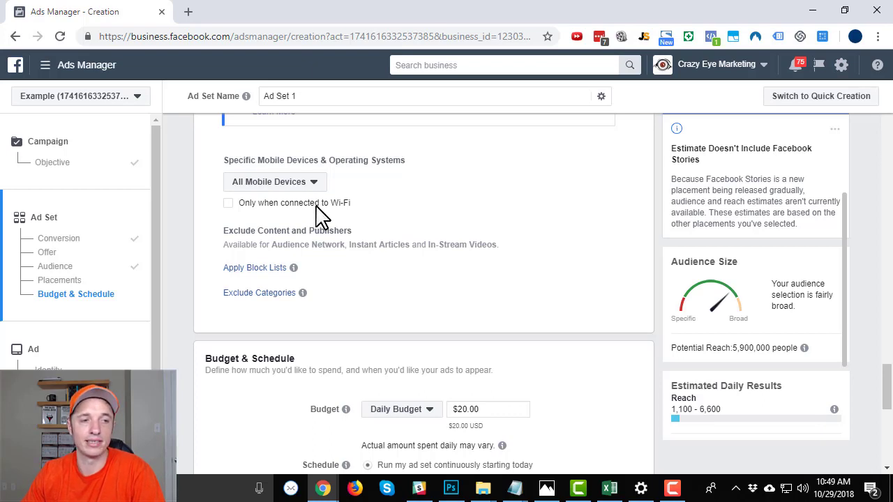
# - Expand the block list and category exclusion settings and review them without excluding anything
pyautogui.scroll(-1, 315, 230)
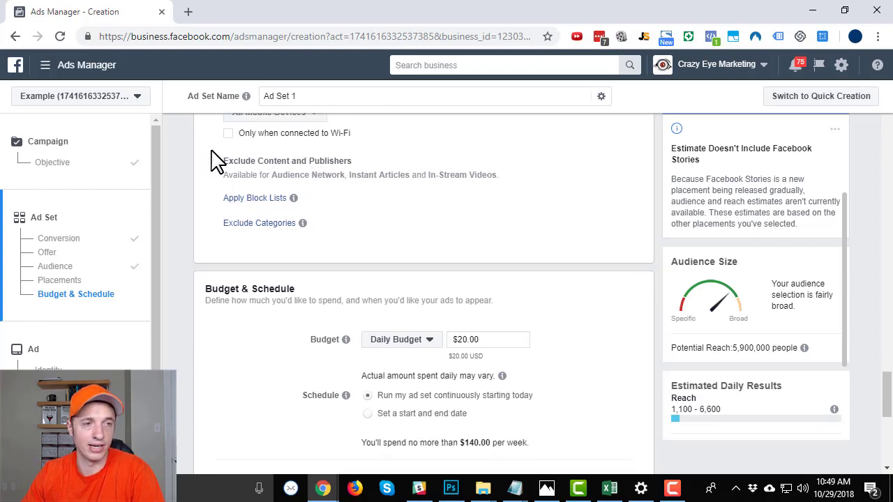
pyautogui.click(277, 199)
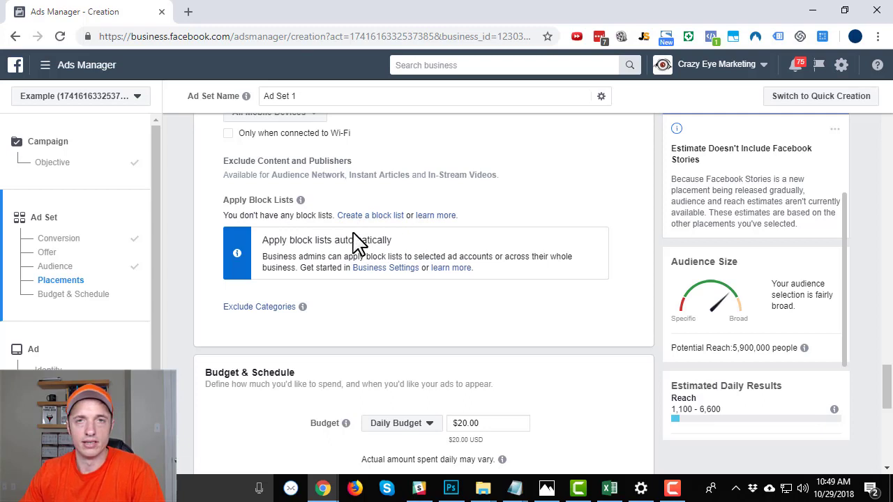
pyautogui.click(289, 307)
pyautogui.scroll(-2, 267, 279)
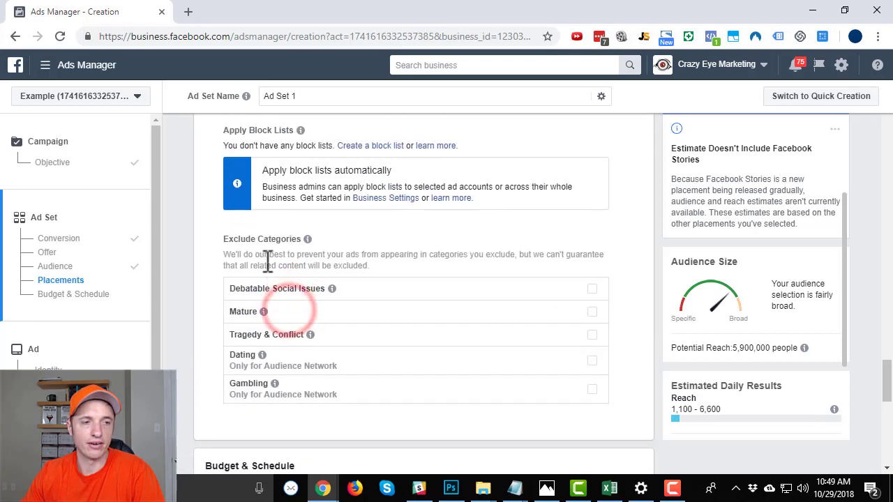
pyautogui.scroll(-1, 216, 290)
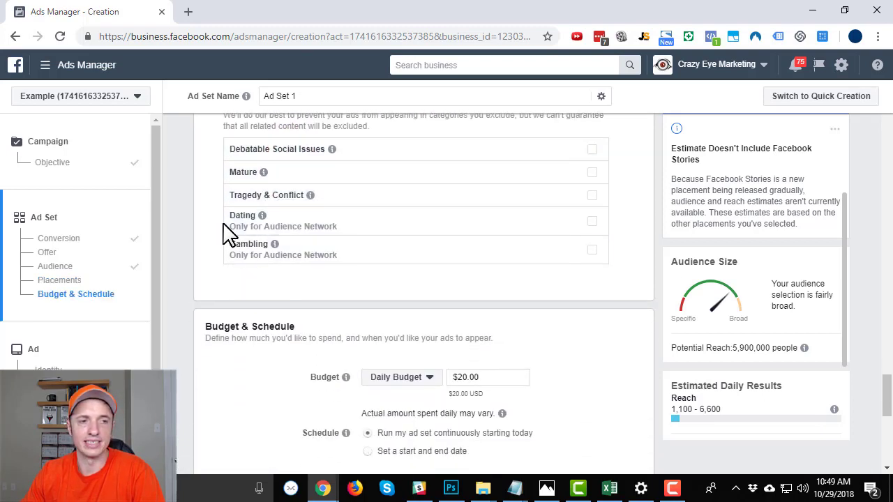
# - Try the Lifetime Budget type, switch back to Daily Budget and restore the schedule that runs continuously starting today
pyautogui.scroll(-3, 188, 240)
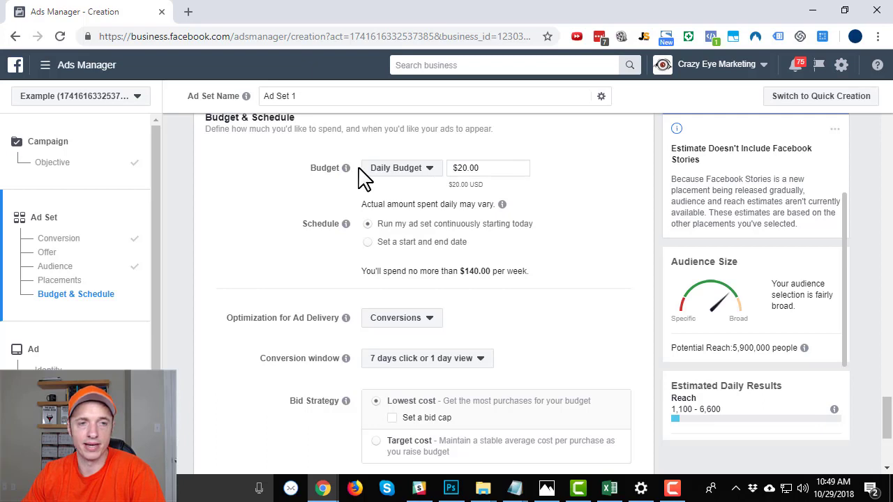
pyautogui.click(431, 170)
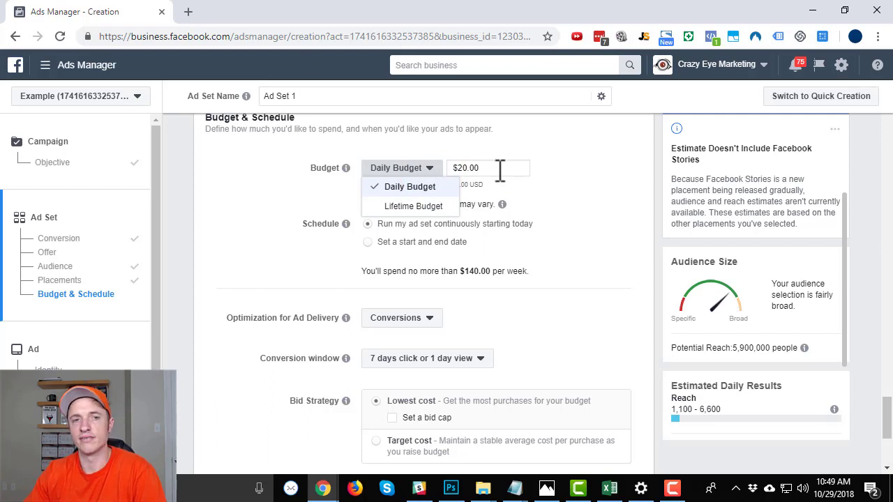
pyautogui.click(413, 206)
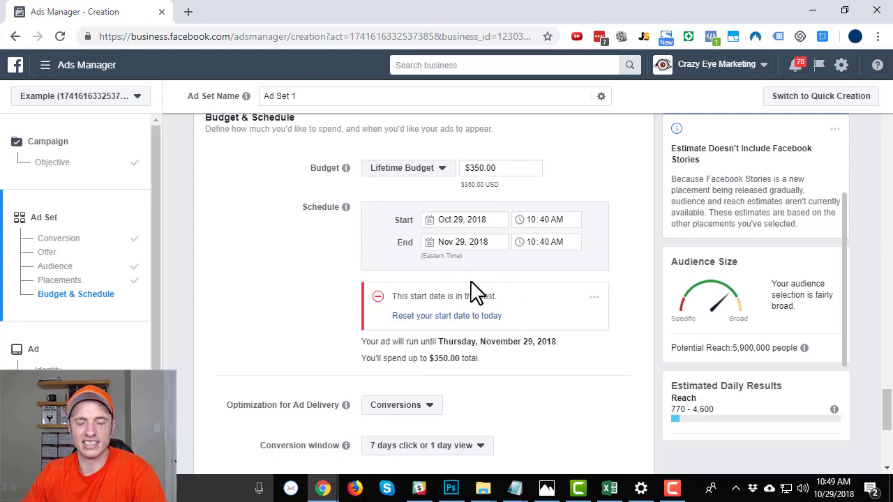
pyautogui.click(443, 170)
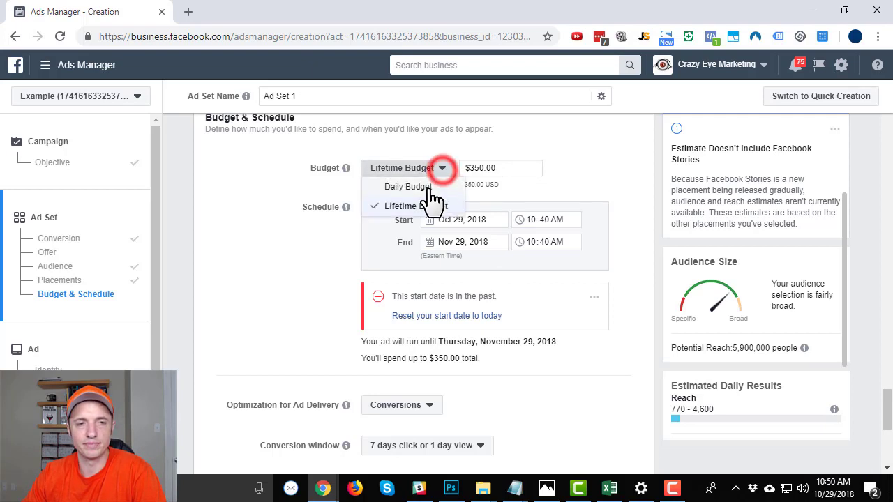
pyautogui.click(422, 187)
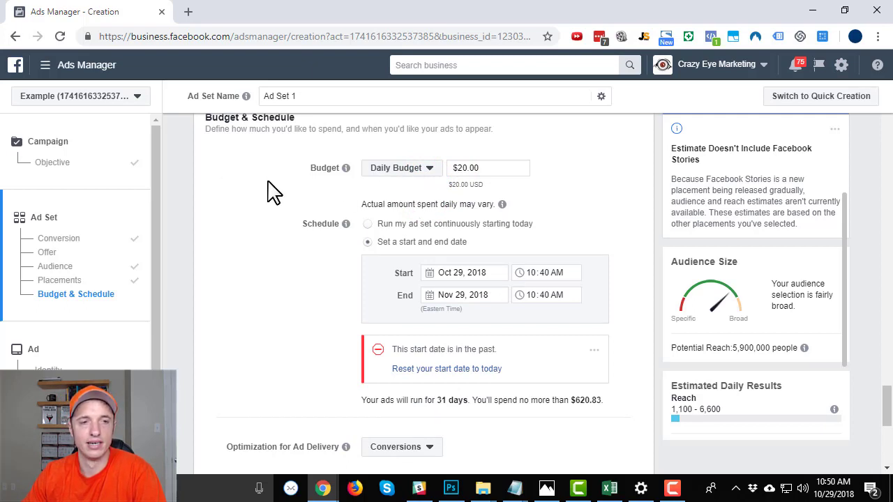
pyautogui.scroll(-3, 273, 197)
pyautogui.scroll(2, 281, 203)
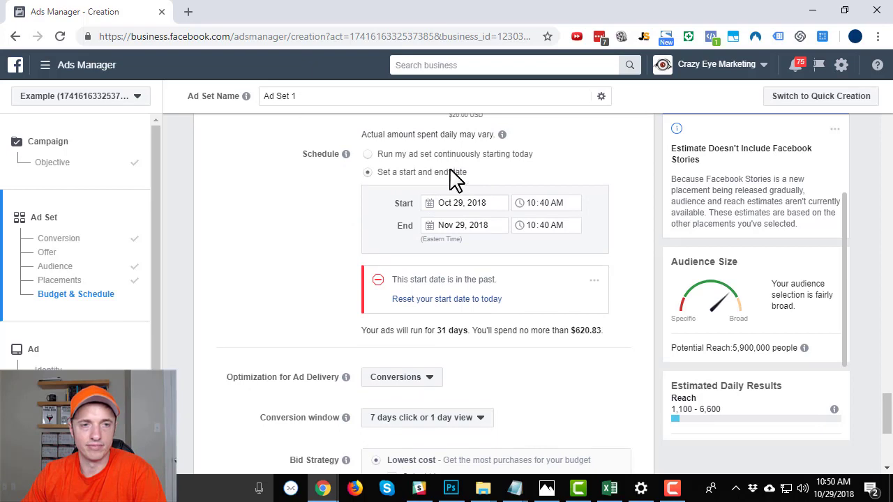
pyautogui.click(434, 152)
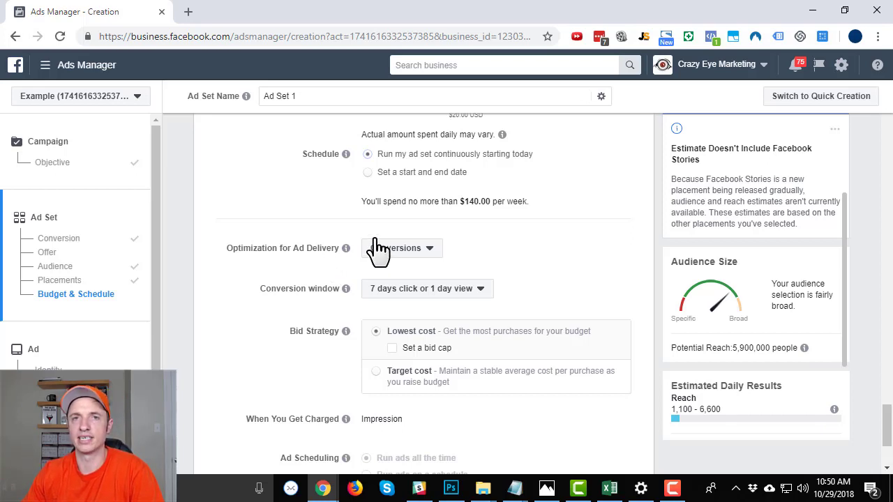
# - Try optimizing ad delivery for Link Clicks and switch the optimization back to Conversions
pyautogui.click(430, 251)
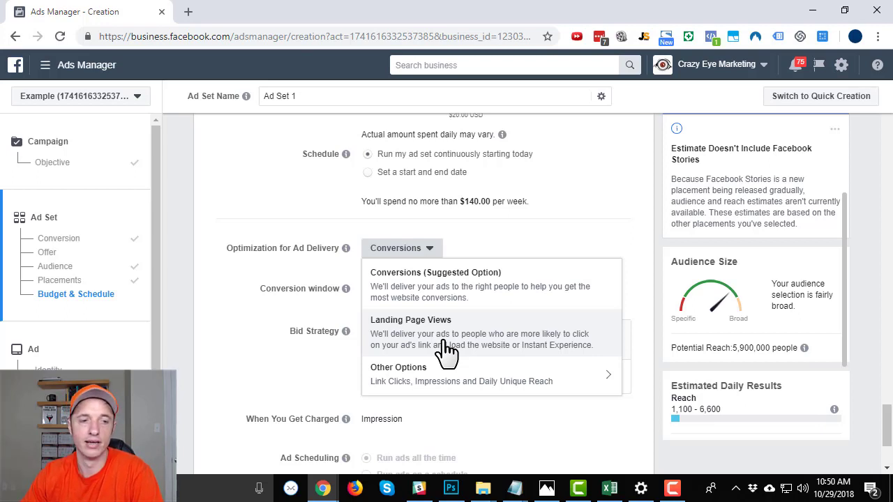
pyautogui.click(406, 372)
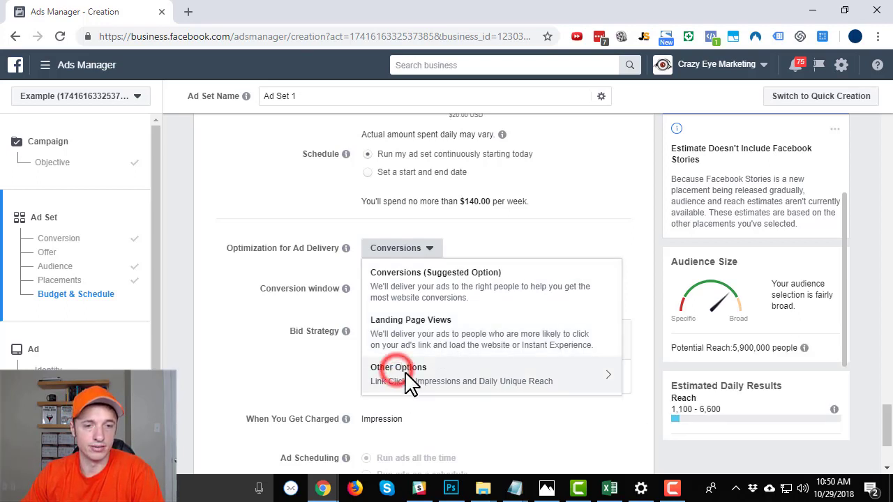
pyautogui.click(604, 374)
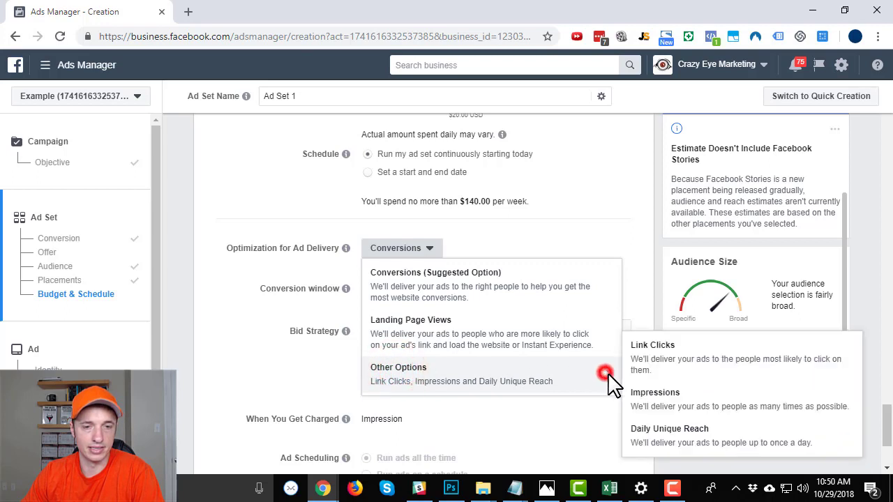
pyautogui.click(680, 361)
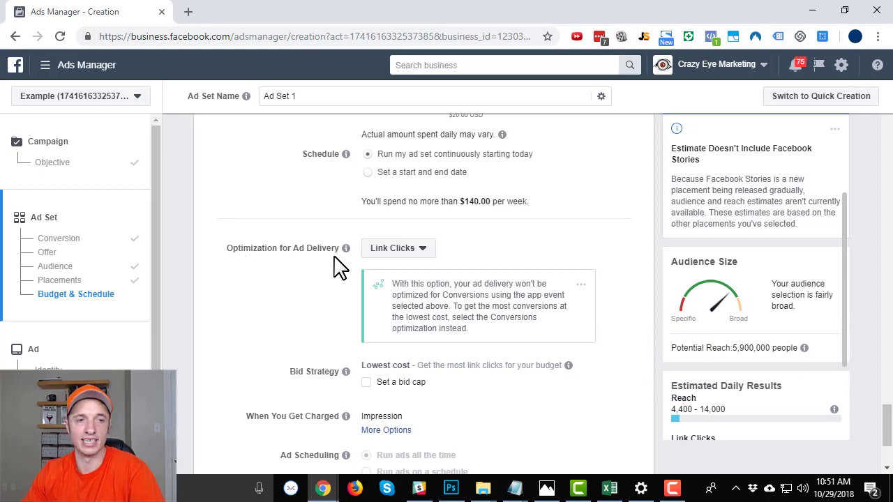
pyautogui.moveTo(346, 248)
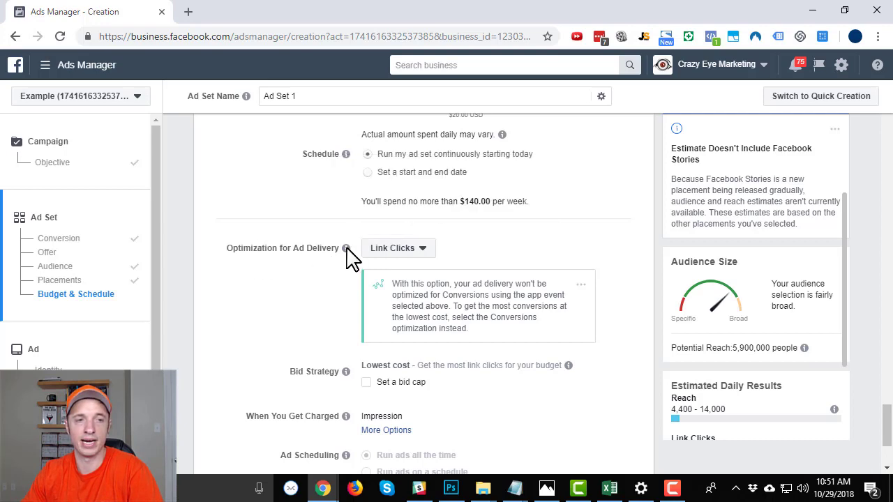
pyautogui.click(423, 250)
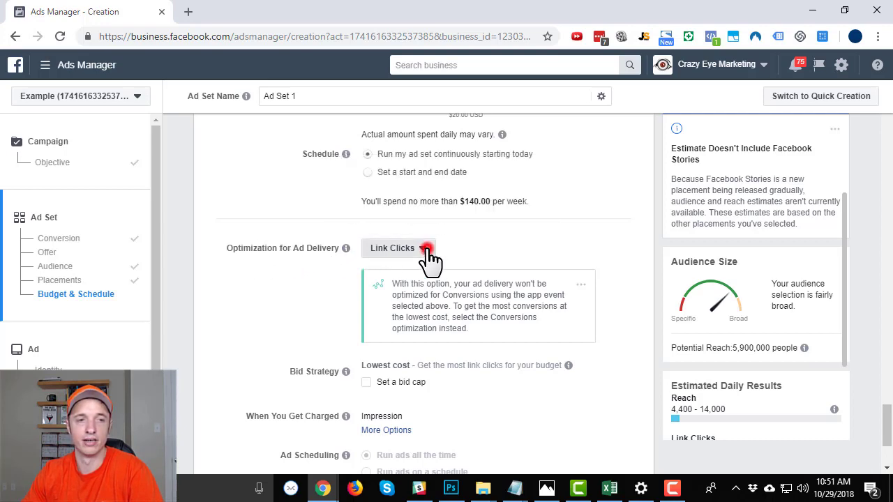
pyautogui.click(416, 293)
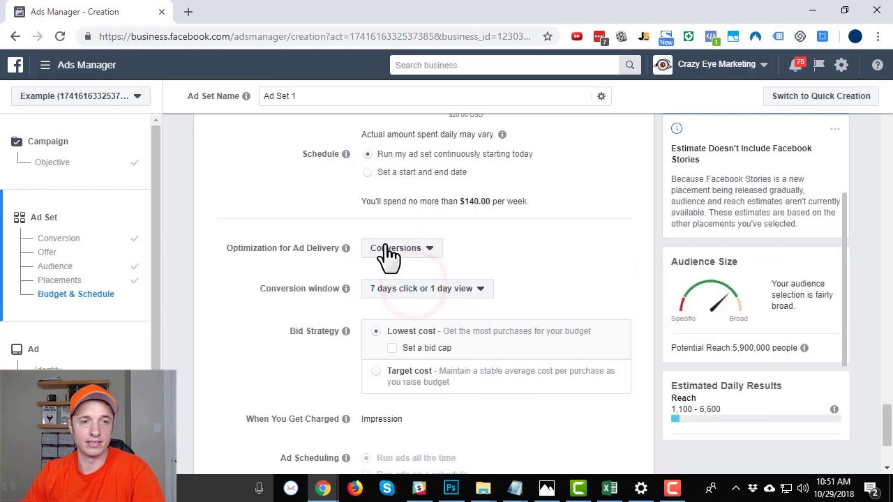
# - Try the "1 day click or view" conversion window and switch back to "7 days click or 1 day view"
pyautogui.scroll(-1, 522, 242)
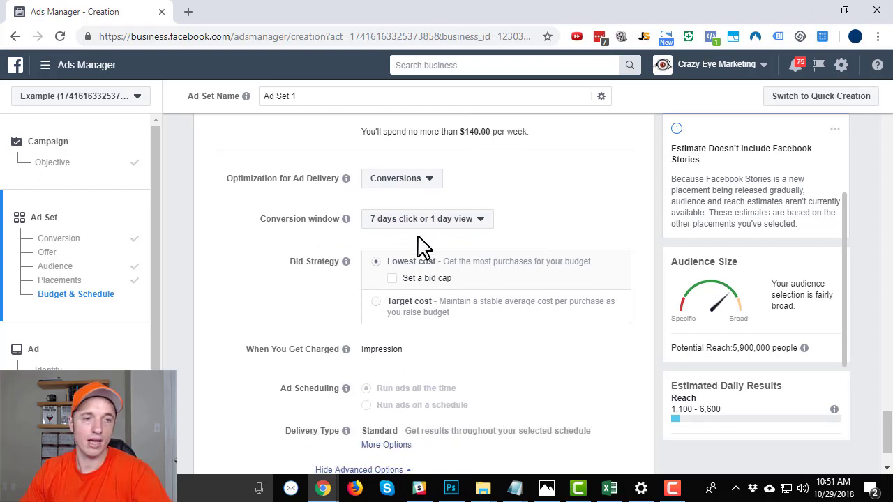
pyautogui.moveTo(353, 224)
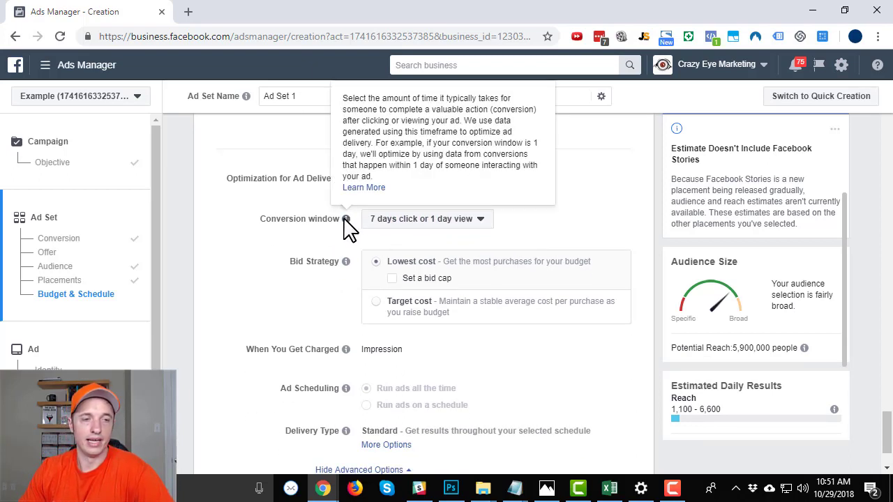
pyautogui.click(430, 218)
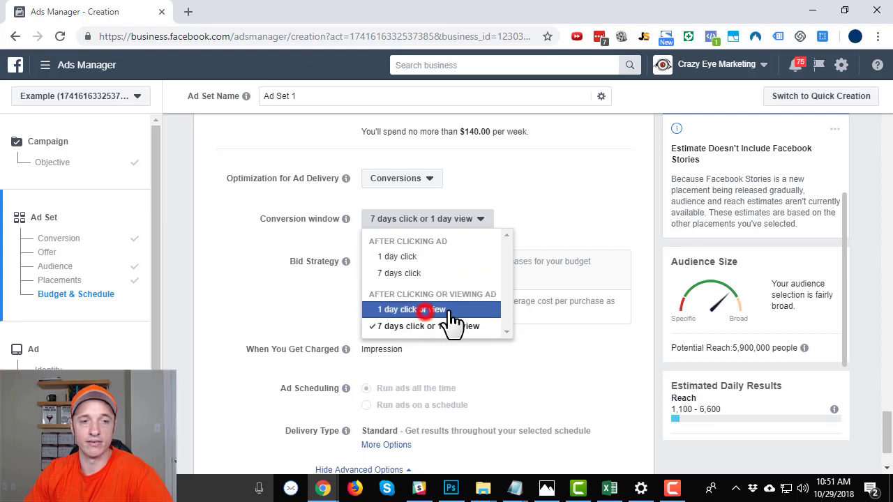
pyautogui.click(429, 311)
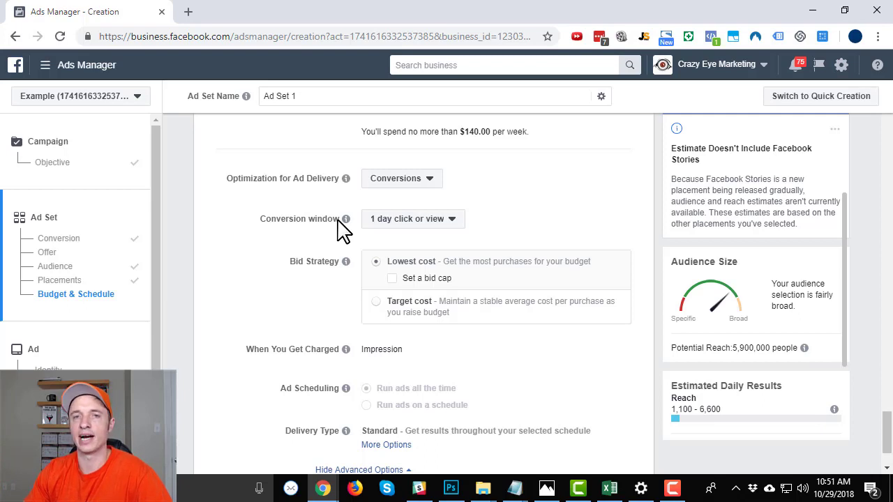
pyautogui.click(450, 218)
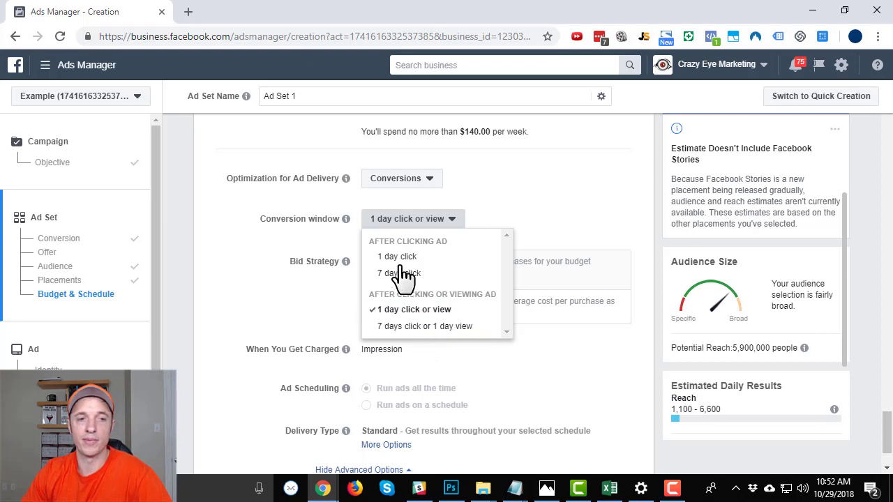
pyautogui.click(420, 327)
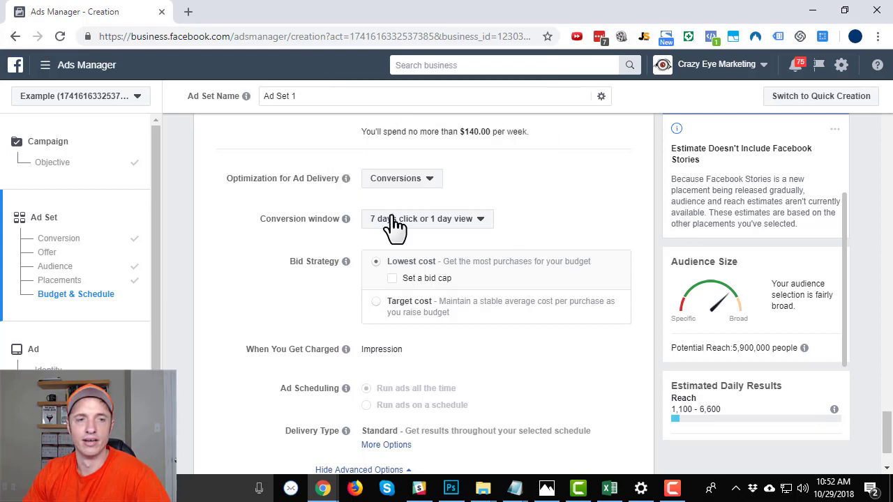
pyautogui.click(479, 220)
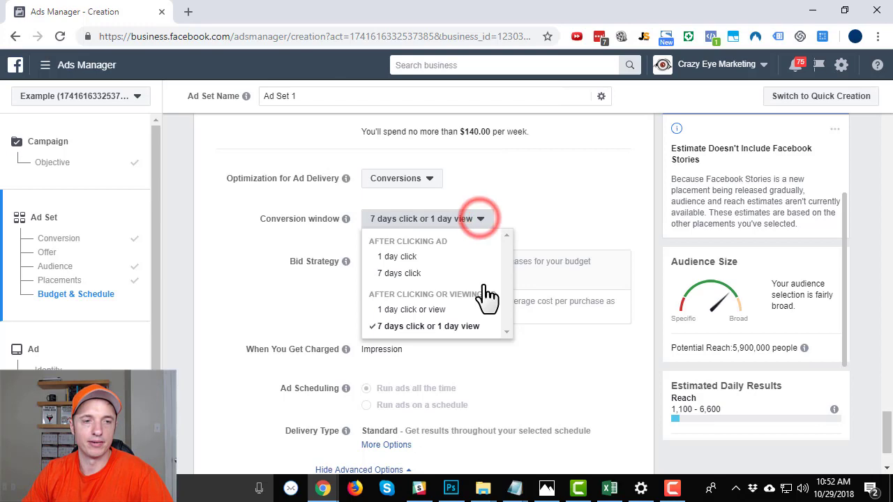
pyautogui.click(444, 327)
pyautogui.doubleClick(580, 206)
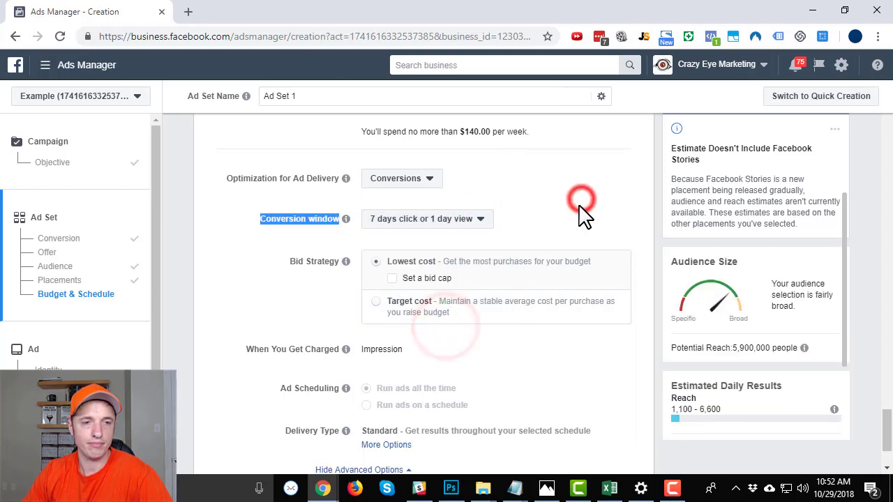
# - Try the Target cost bid strategy with $1.00 and $50.00 per purchase, and switch the bid strategy back to Lowest cost
pyautogui.scroll(-1, 572, 223)
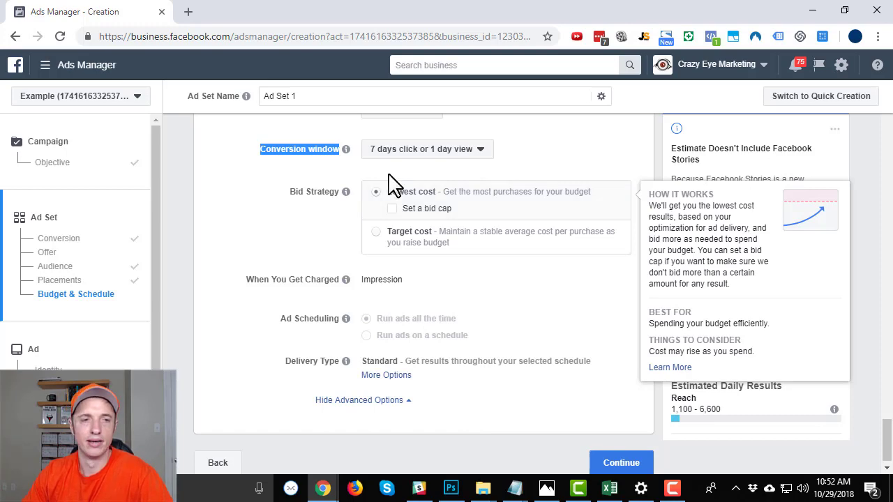
pyautogui.click(406, 236)
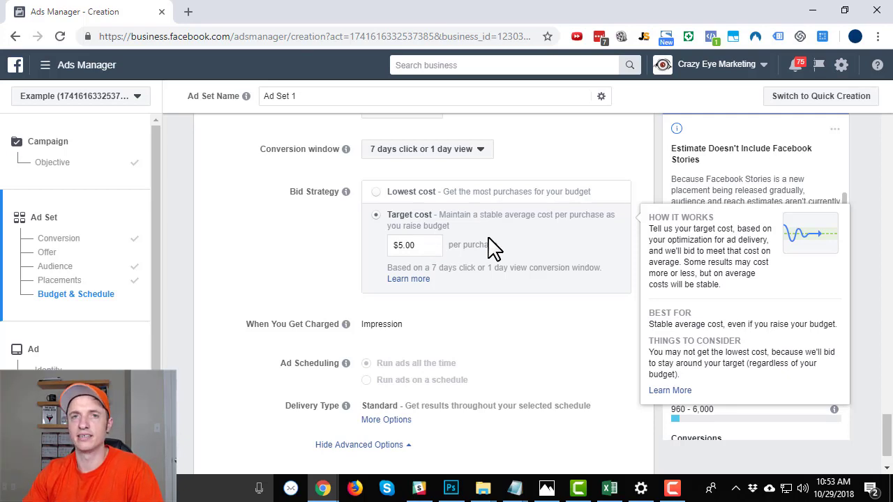
pyautogui.click(401, 245)
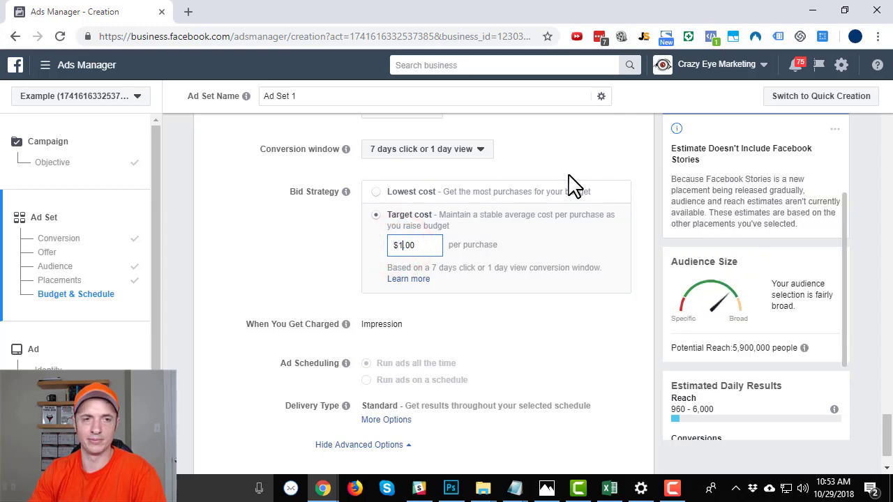
pyautogui.click(434, 245)
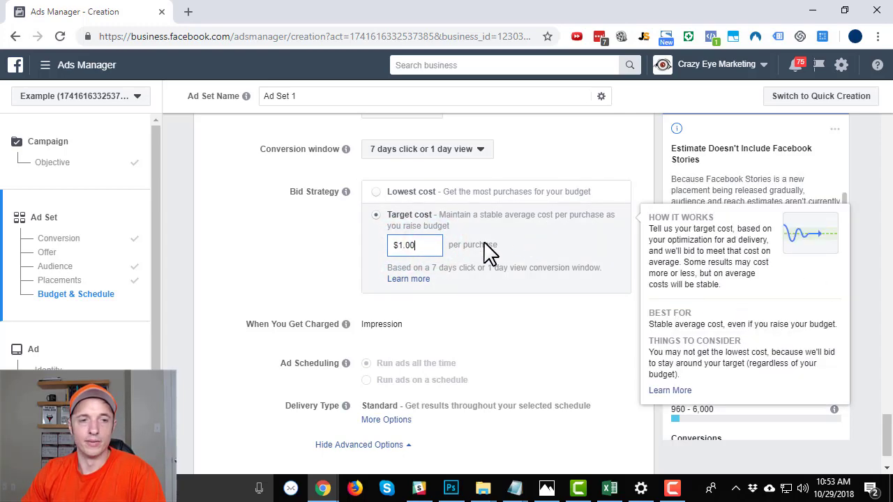
pyautogui.click(438, 244)
pyautogui.doubleClick(425, 247)
pyautogui.click(429, 247)
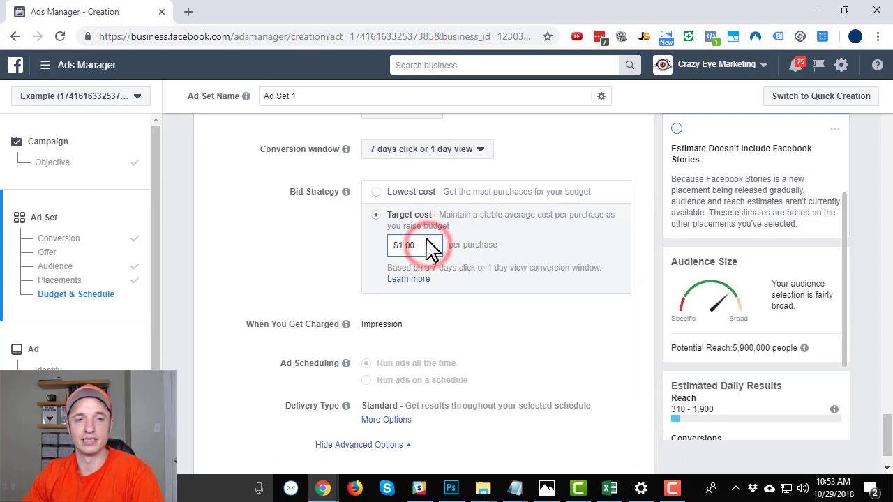
pyautogui.click(397, 241)
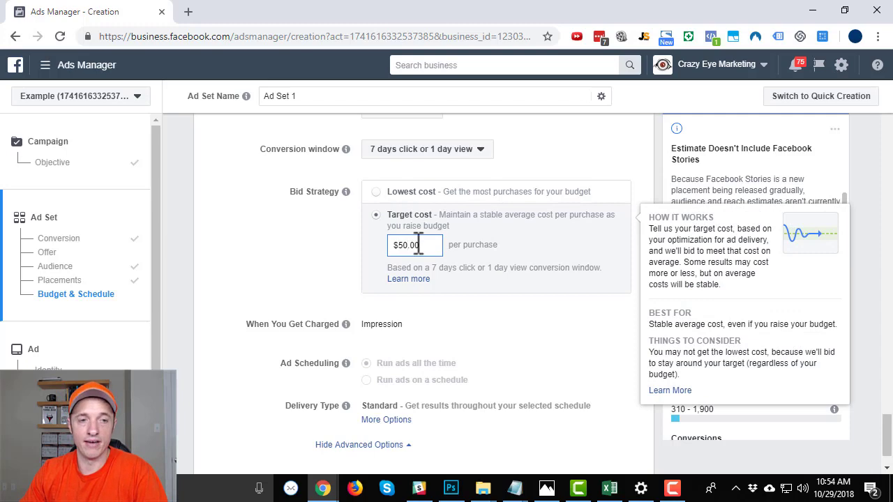
pyautogui.press('BackSpace')
pyautogui.press('BackSpace')
pyautogui.press('BackSpace')
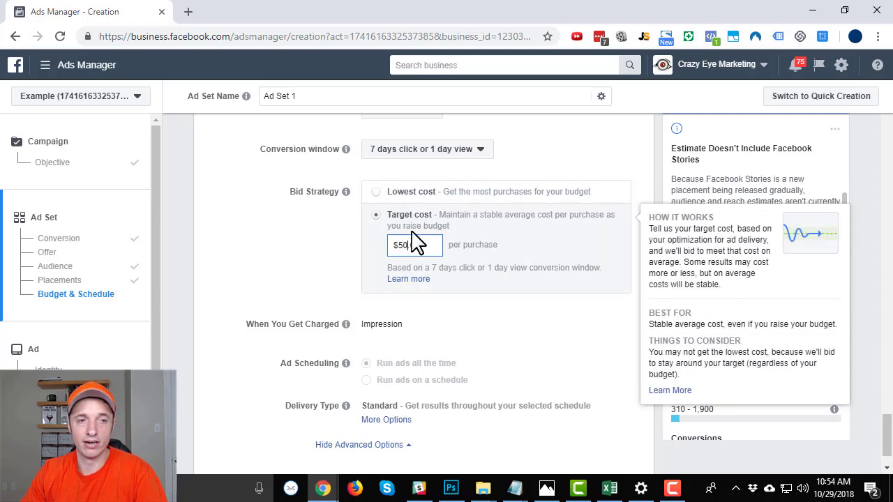
pyautogui.click(376, 193)
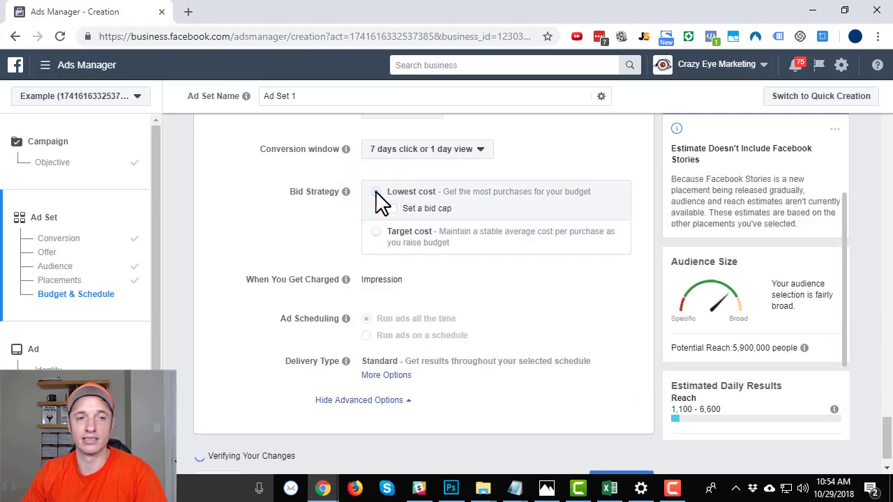
# - Expand the delivery type options, keep Standard delivery and continue to the ad level
pyautogui.moveTo(409, 218)
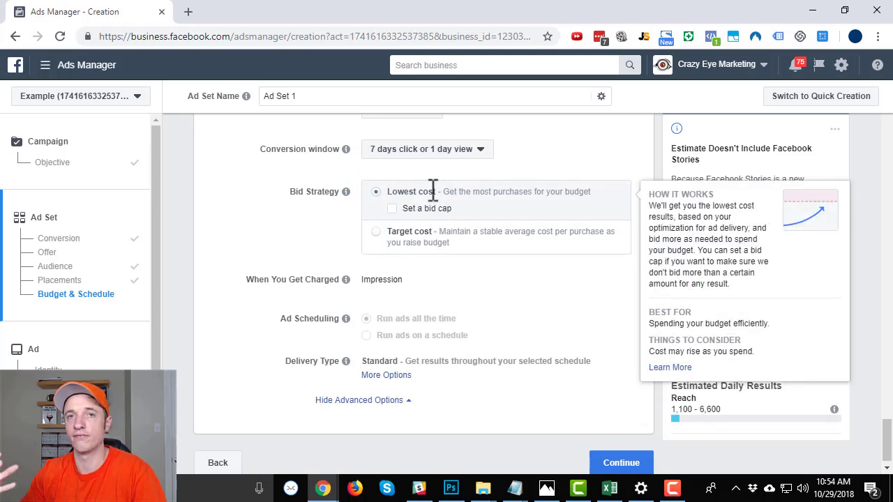
pyautogui.moveTo(393, 243)
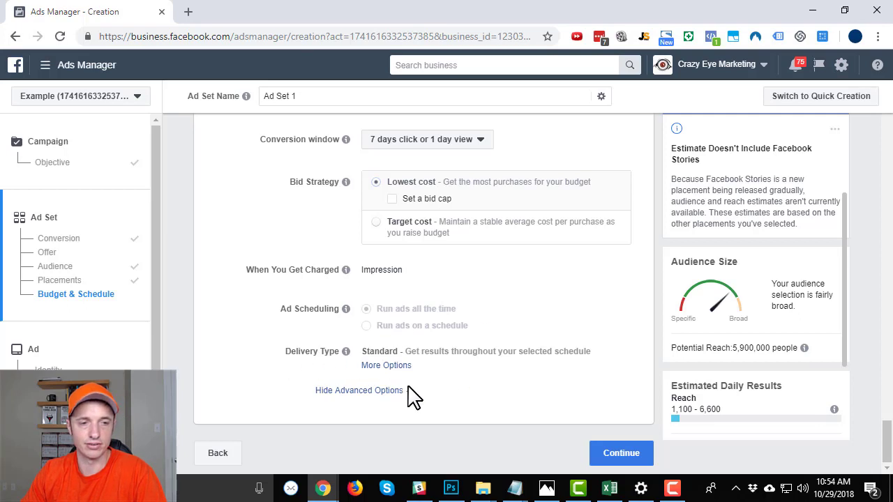
pyautogui.click(393, 364)
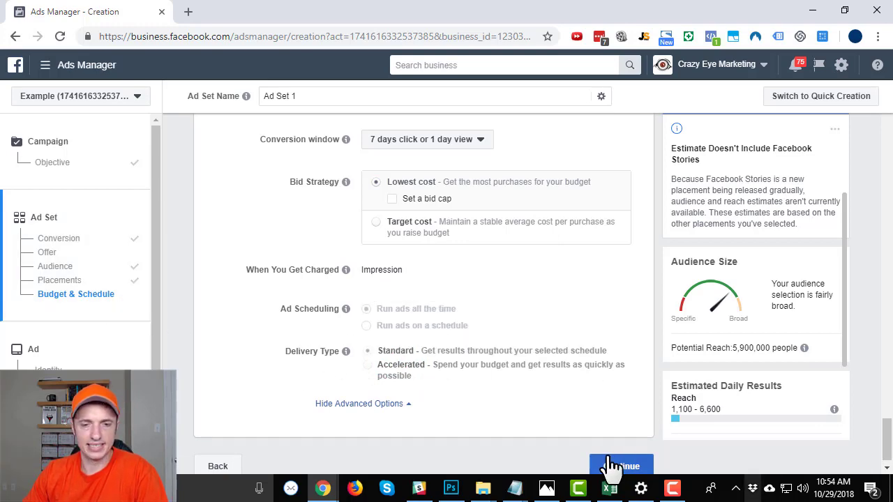
pyautogui.click(628, 466)
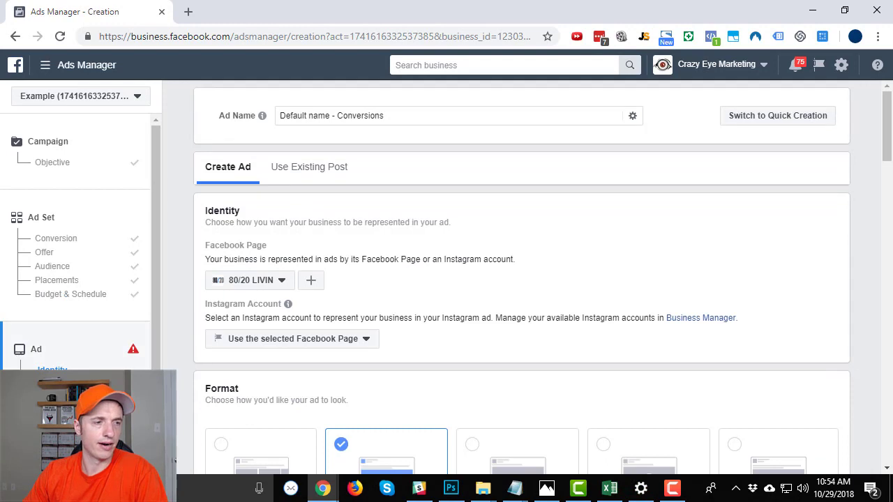
# - Rename the ad as "Ad 1"
pyautogui.moveTo(409, 115); pyautogui.dragTo(286, 115)
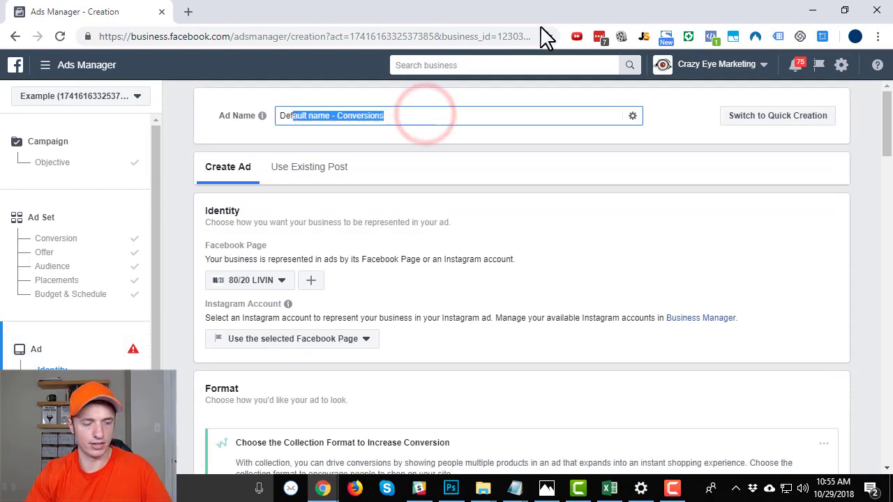
pyautogui.hotkey('ctrl', 'a')
pyautogui.write('A')
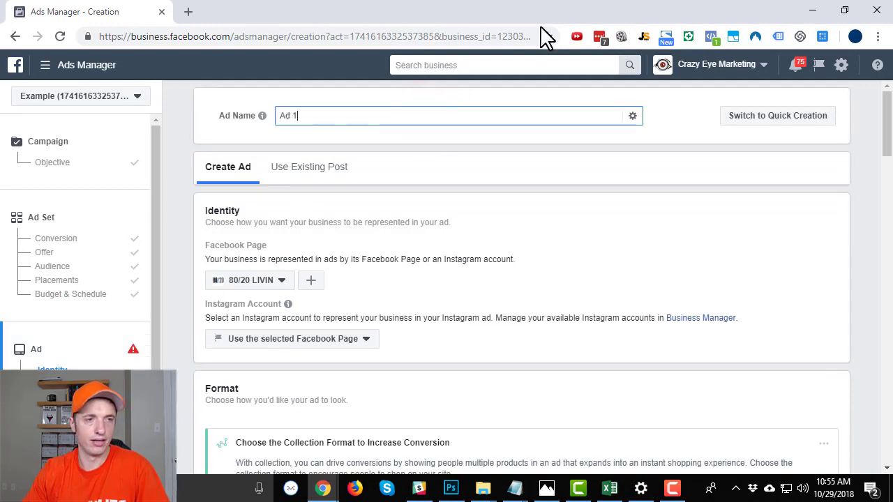
pyautogui.write('d 1')
pyautogui.click(296, 143)
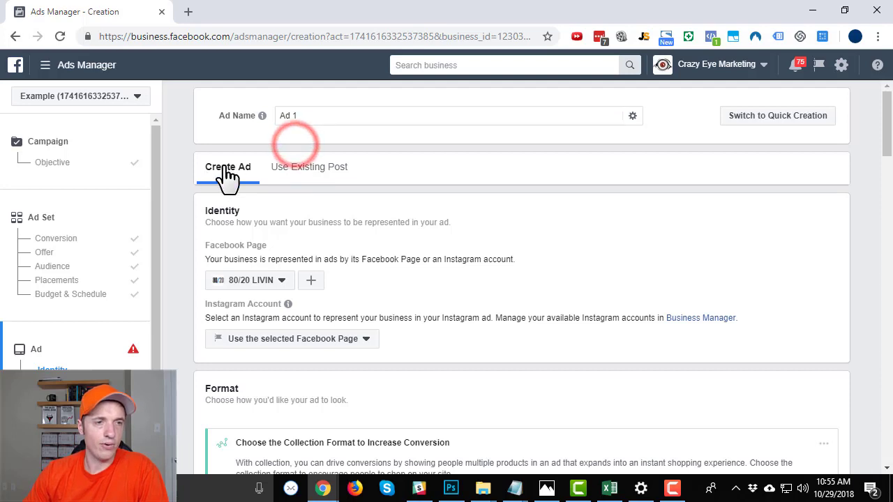
# - Check the Use Existing Post option, return to Create Ad and choose 8020livin as the ad's Instagram account
pyautogui.click(312, 172)
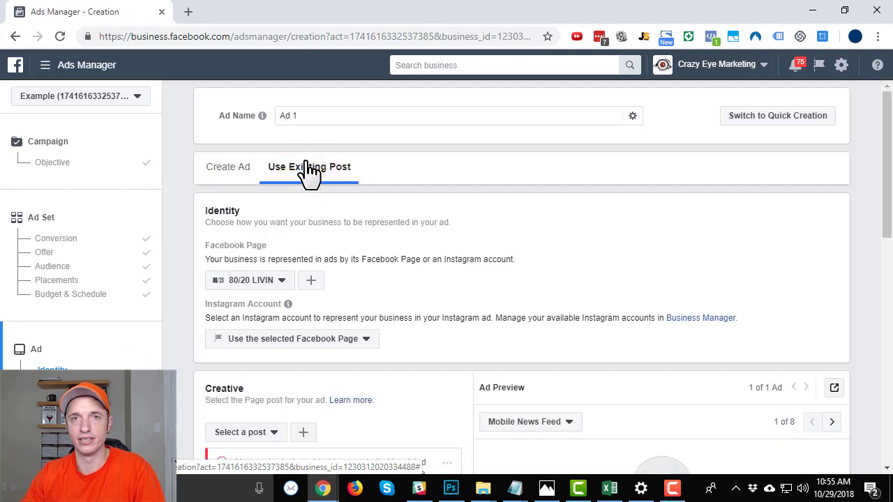
pyautogui.click(231, 168)
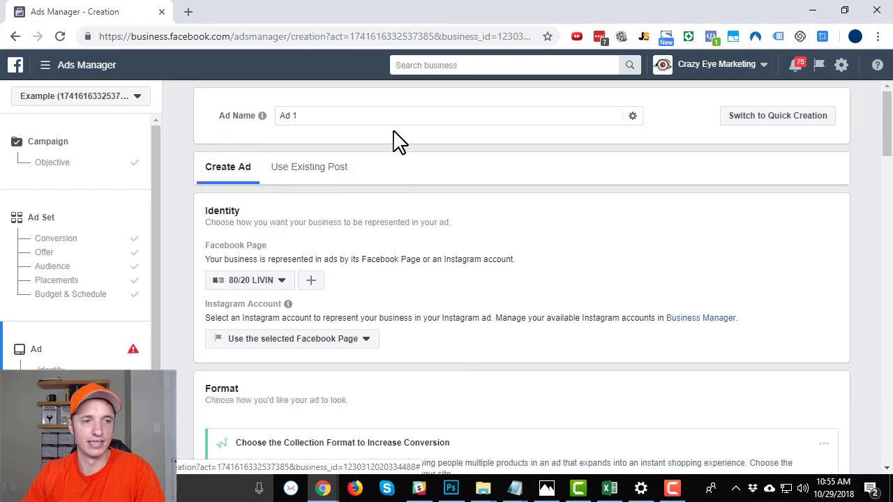
pyautogui.scroll(-1, 450, 222)
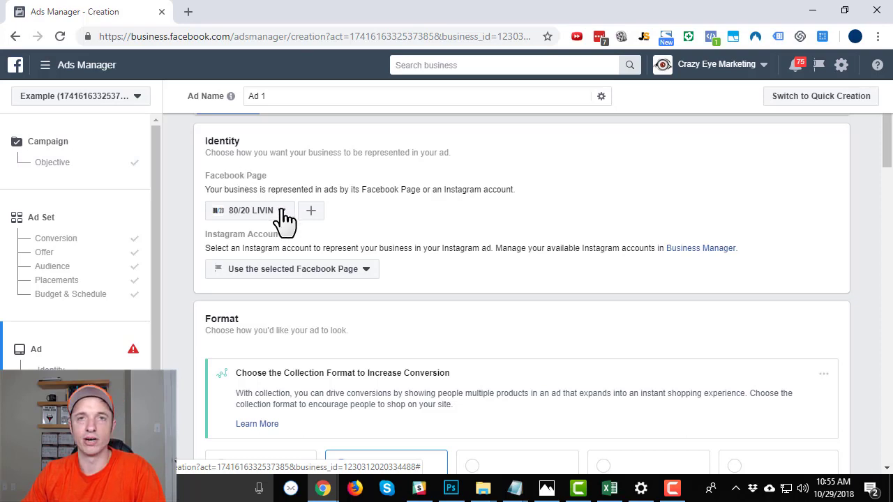
pyautogui.moveTo(239, 235)
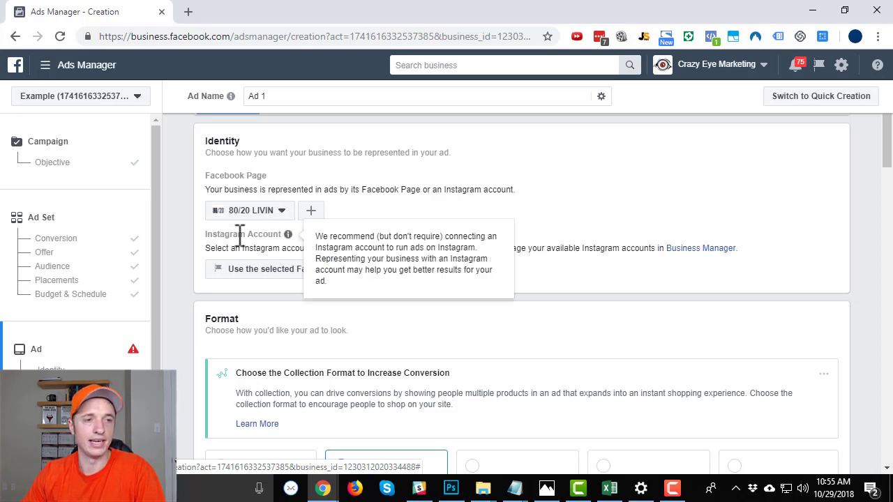
pyautogui.click(284, 276)
pyautogui.click(263, 310)
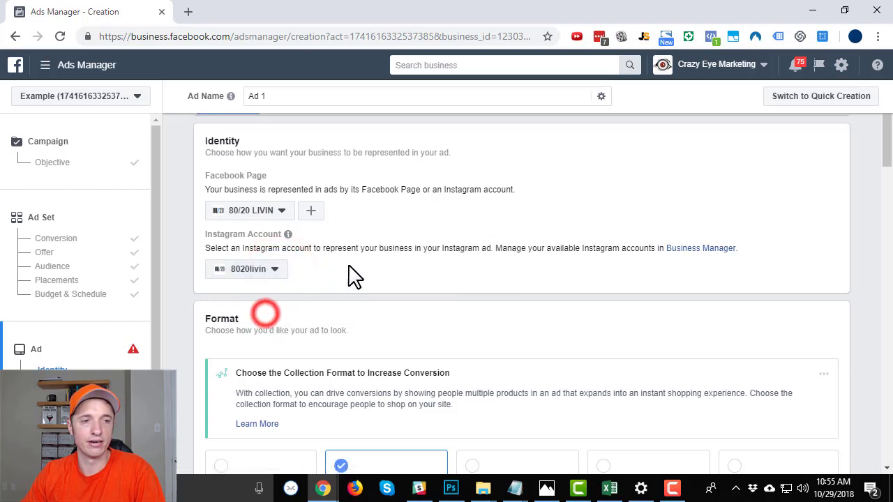
# - Review the ad format choices, the Instant Experience option and the image section with its recommended specs
pyautogui.scroll(-1, 327, 247)
pyautogui.scroll(-2, 255, 186)
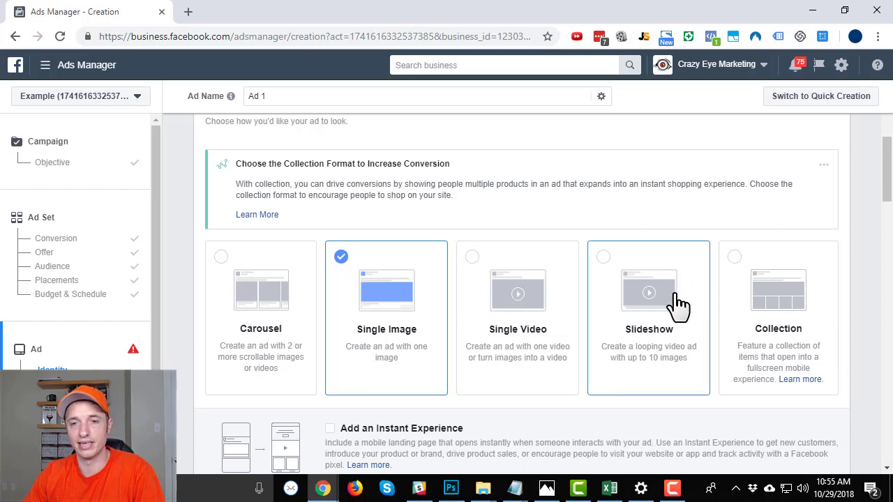
pyautogui.scroll(-1, 782, 303)
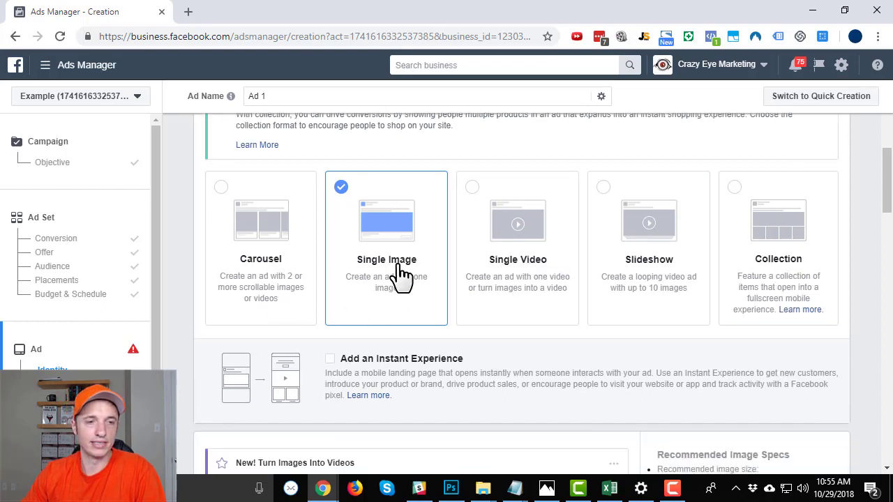
pyautogui.scroll(-1, 401, 255)
pyautogui.scroll(-1, 403, 251)
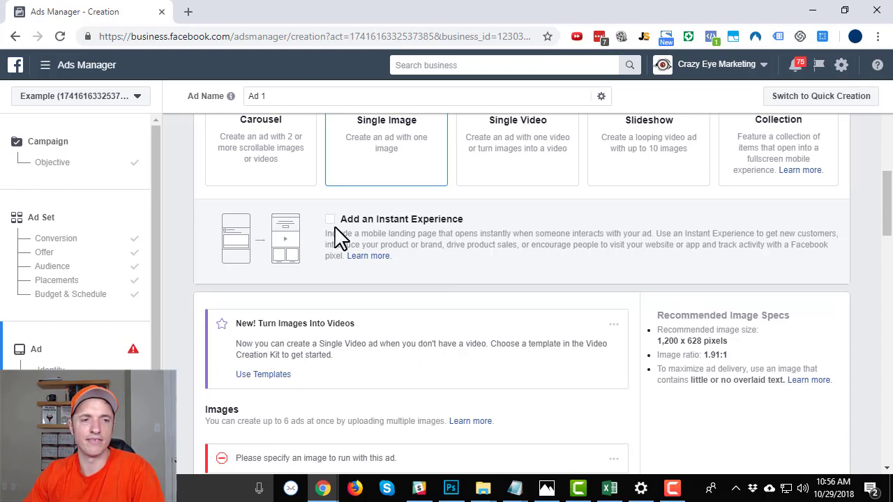
pyautogui.scroll(-1, 370, 260)
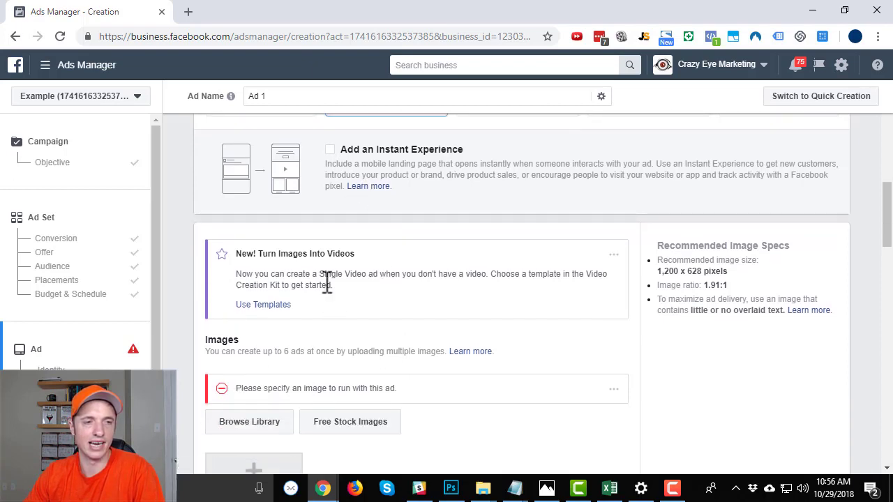
pyautogui.scroll(-1, 267, 258)
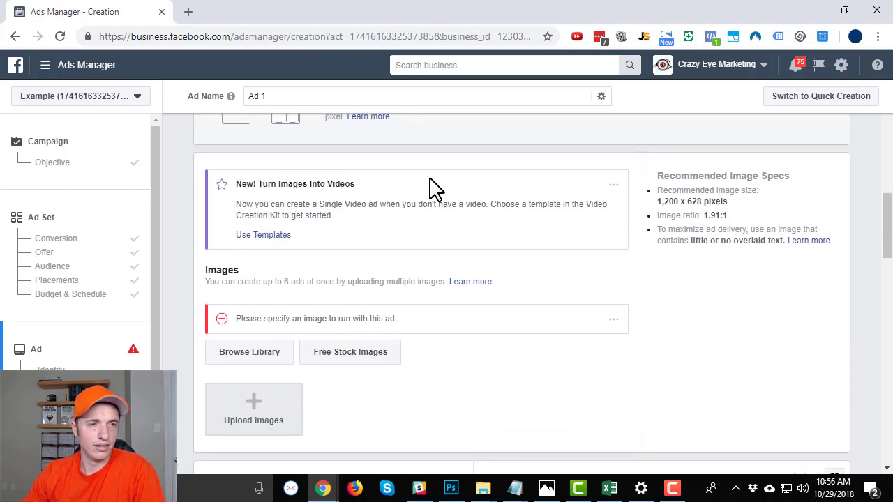
pyautogui.scroll(-1, 343, 192)
pyautogui.scroll(1, 335, 207)
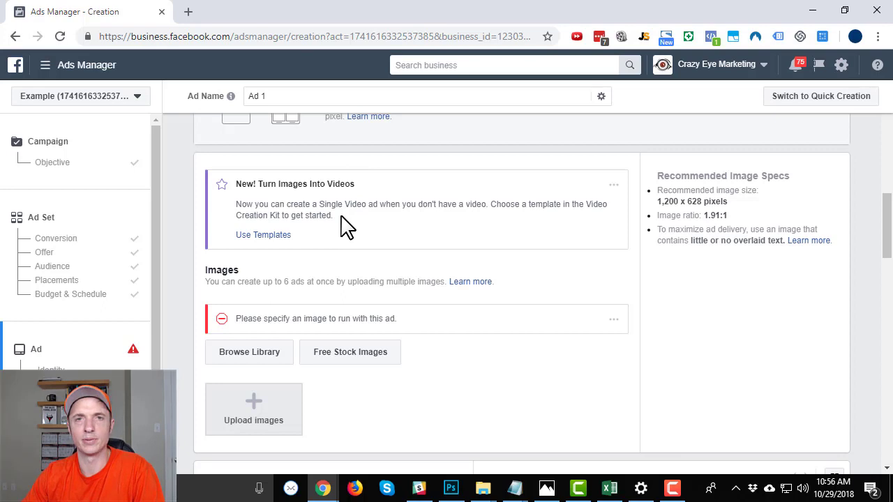
pyautogui.scroll(-1, 319, 233)
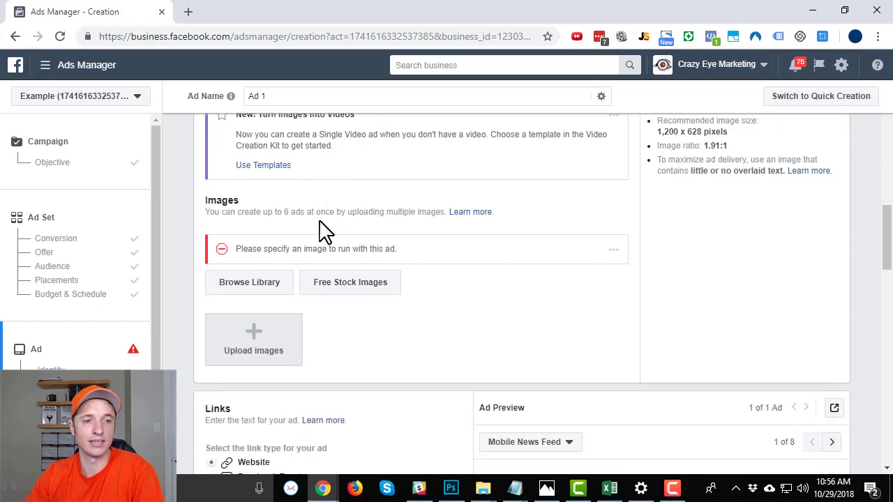
# - Add the free stock image of the standing group of people against a plain wall to the ad
pyautogui.scroll(-1, 450, 183)
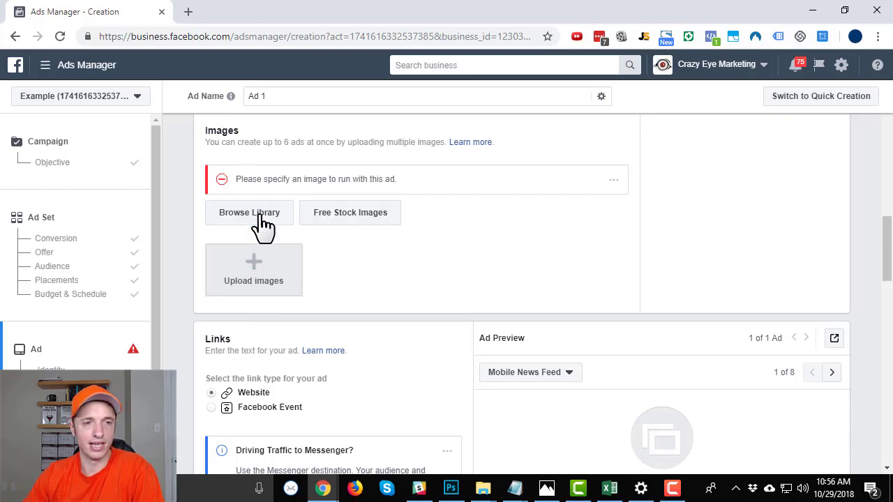
pyautogui.click(354, 215)
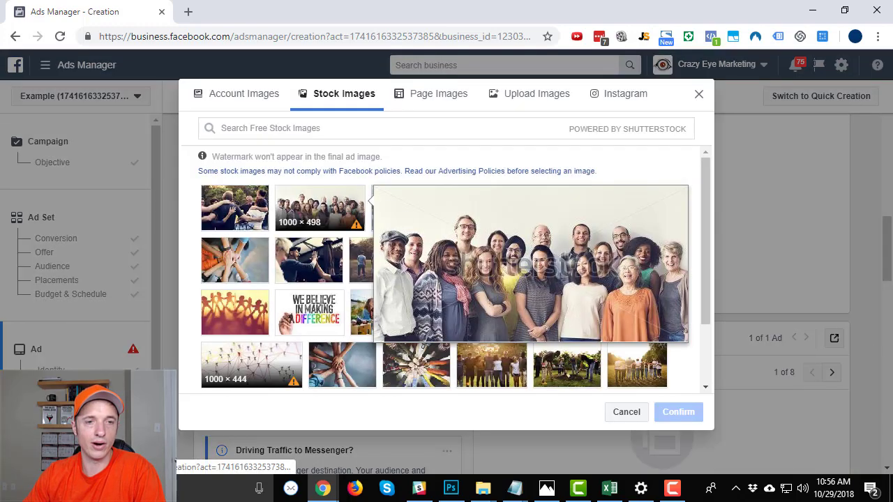
pyautogui.click(325, 209)
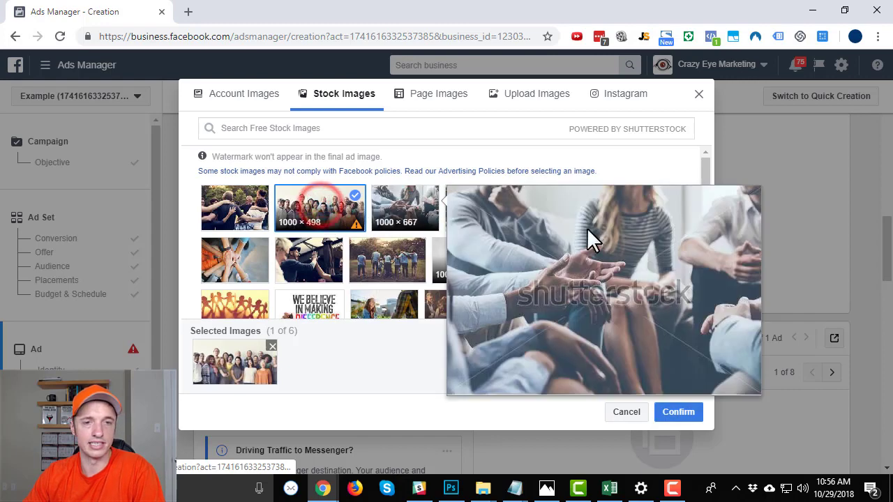
pyautogui.click(677, 413)
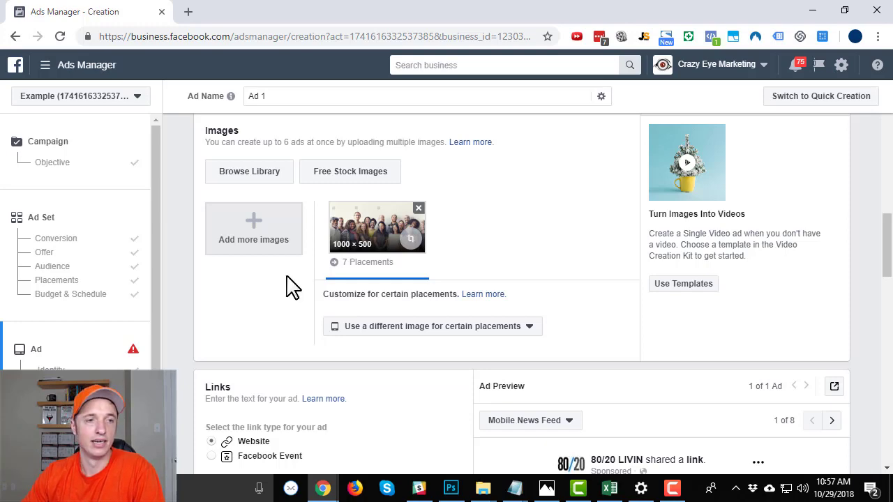
# - Upload The Sales Funnel Book v2.jpg from the Desktop as an additional ad image
pyautogui.click(256, 244)
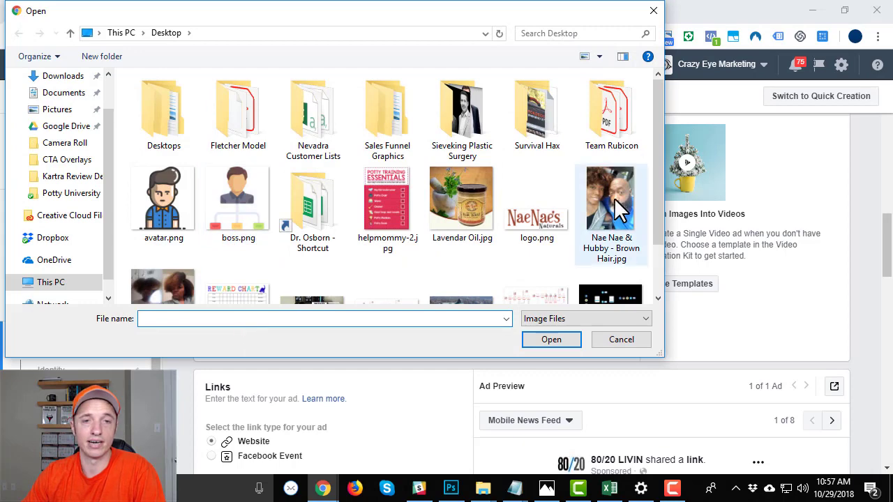
pyautogui.scroll(-1, 390, 204)
pyautogui.click(312, 253)
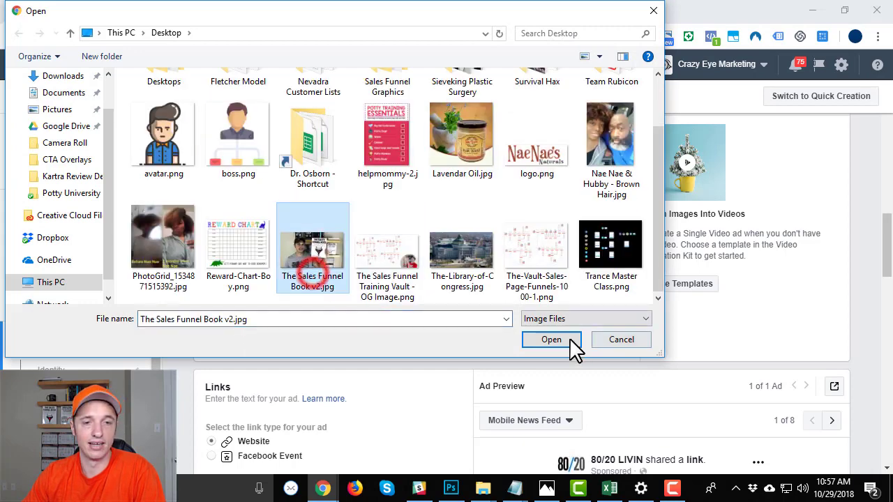
pyautogui.click(536, 339)
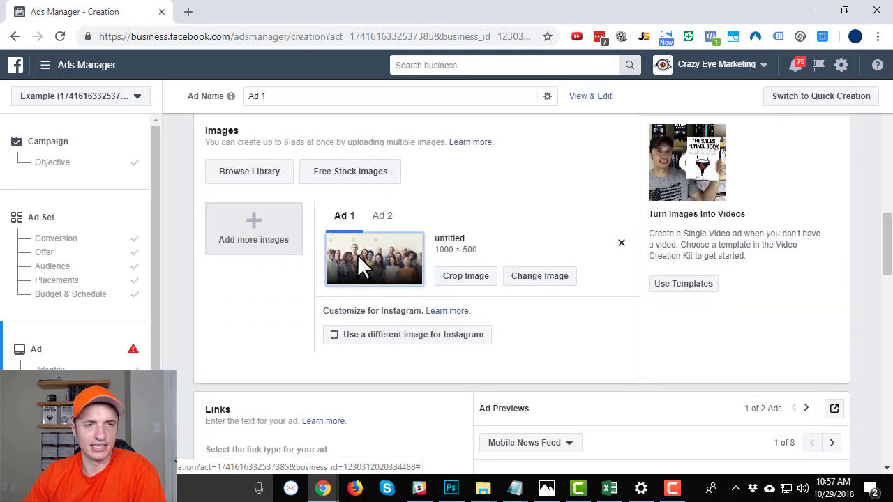
# - Crop Ad 2's image to the Horizontal (1.91:1) ratio
pyautogui.click(386, 216)
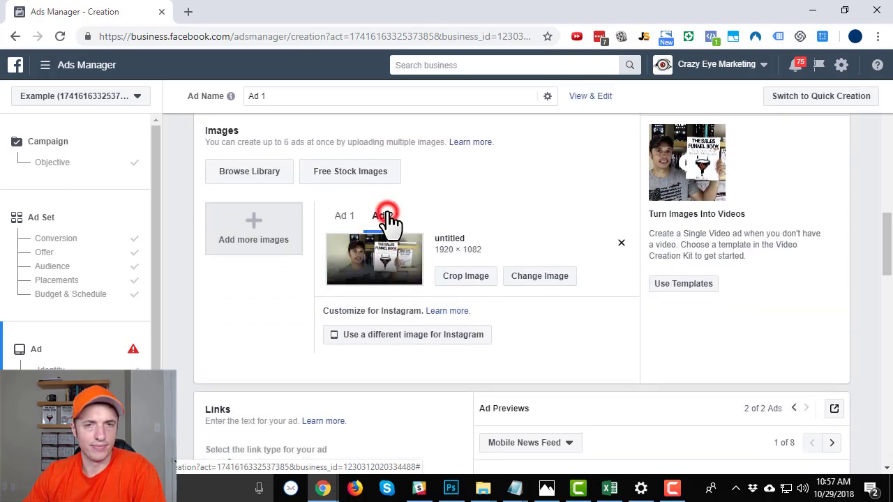
pyautogui.click(449, 278)
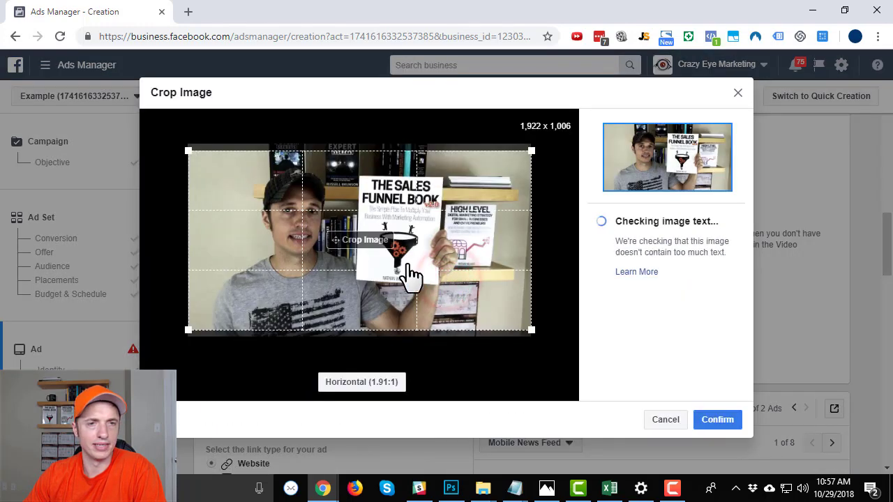
pyautogui.click(717, 420)
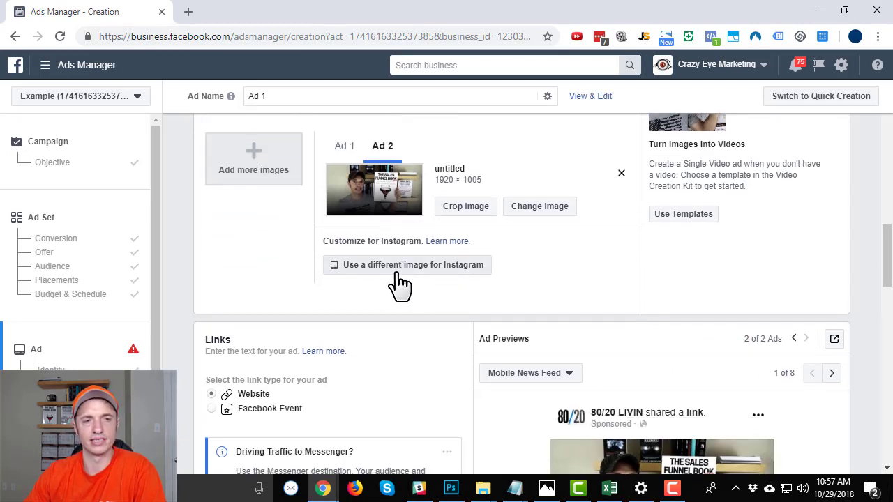
pyautogui.scroll(-3, 524, 244)
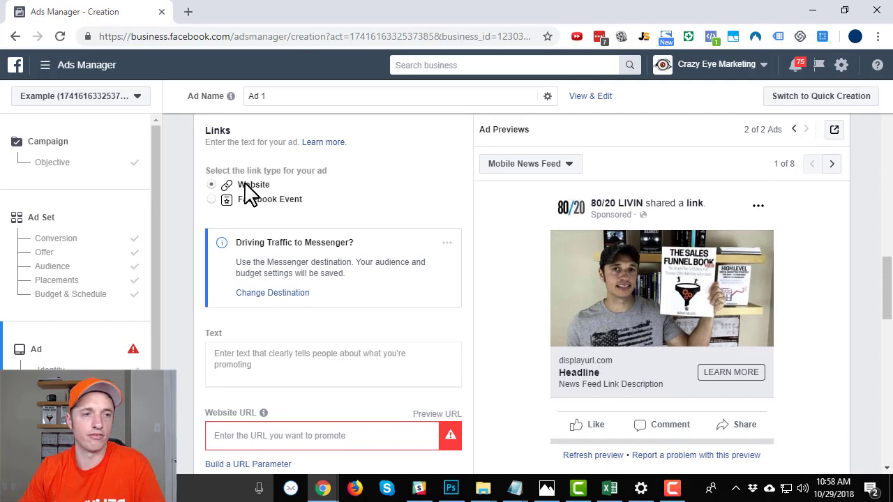
pyautogui.scroll(-1, 263, 196)
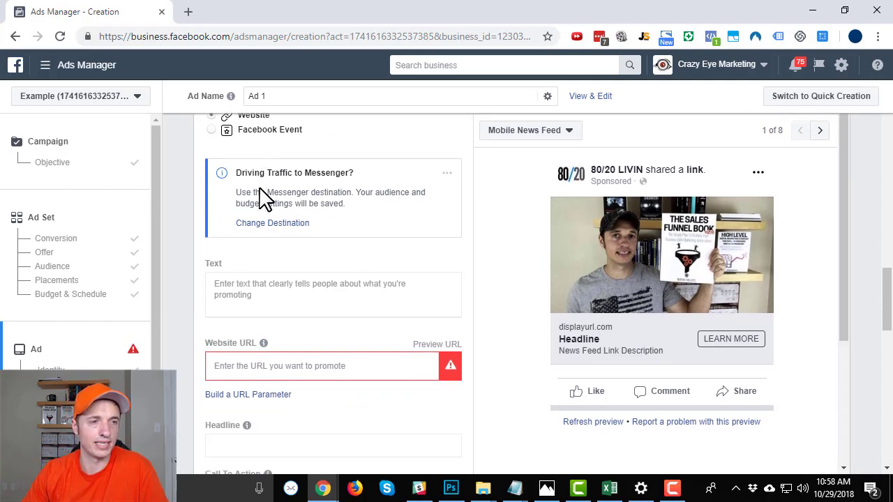
pyautogui.click(296, 289)
pyautogui.scroll(-1, 318, 281)
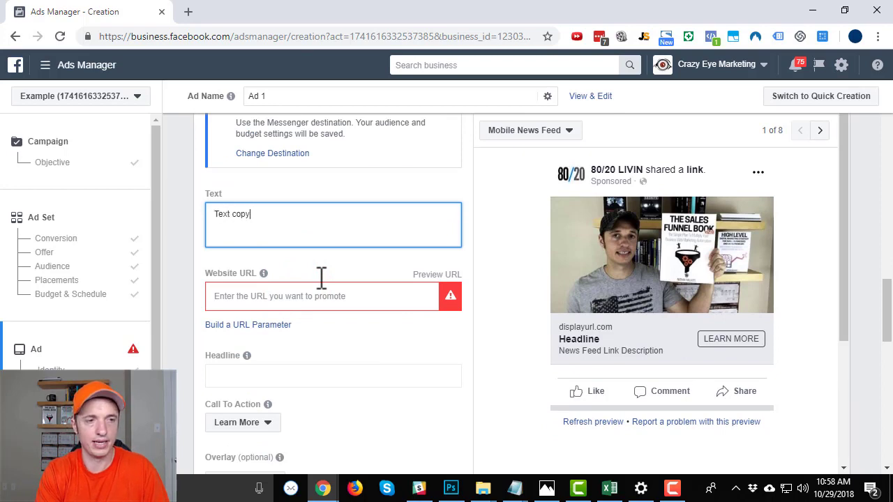
pyautogui.click(320, 296)
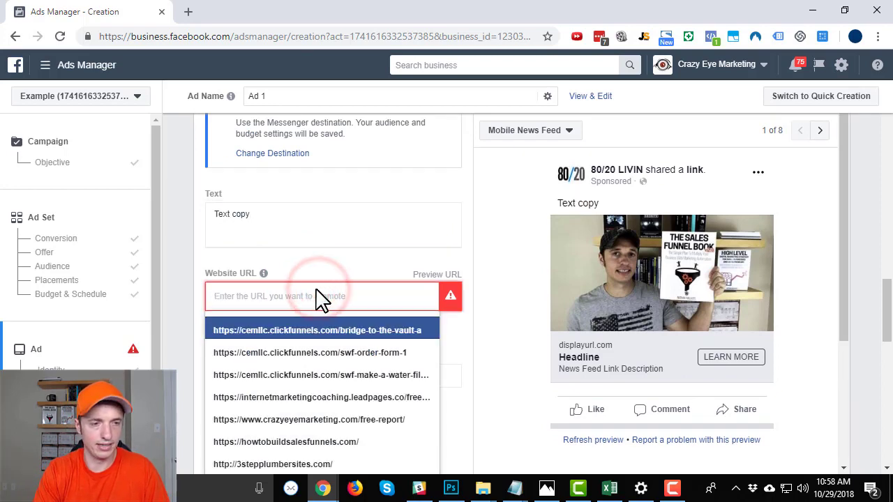
pyautogui.click(319, 330)
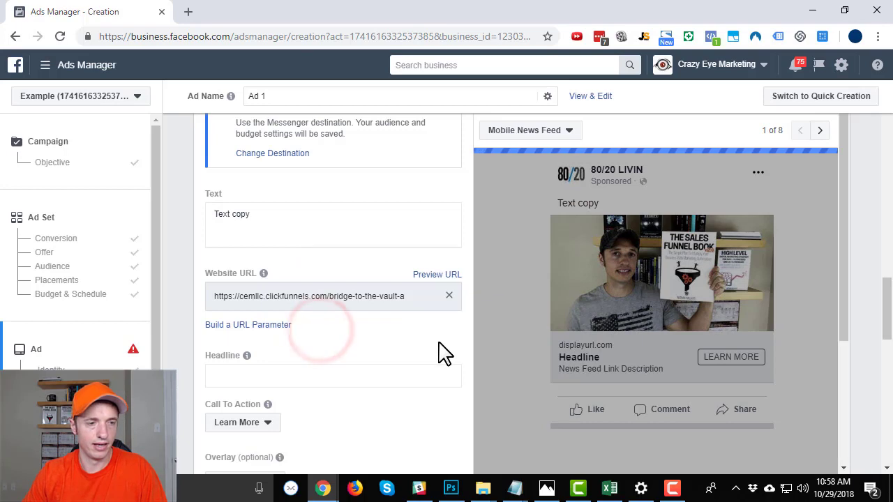
# - Set the ad's headline to "Headline"
pyautogui.click(358, 376)
pyautogui.write('djfasj')
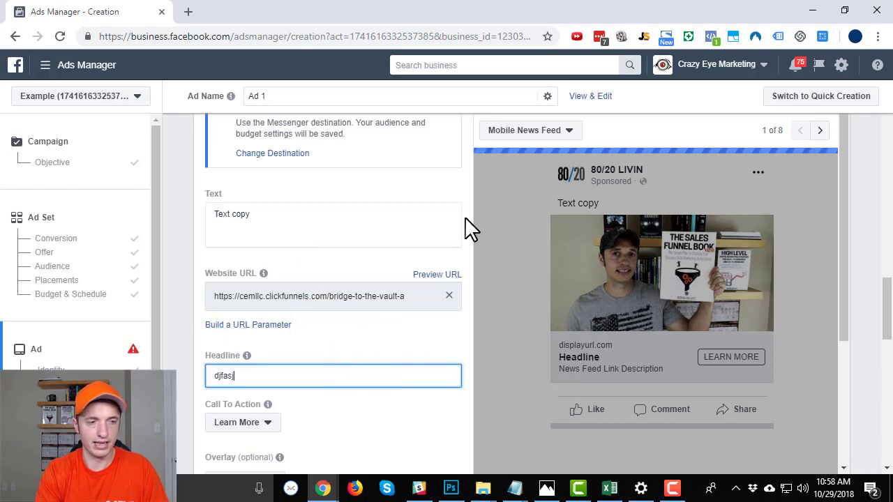
pyautogui.hotkey('ctrl', 'a')
pyautogui.write('Headline')
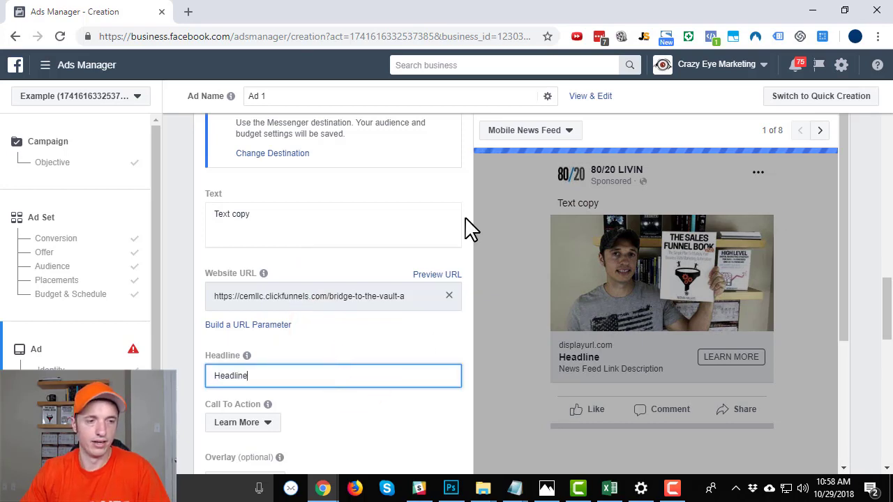
# - Review the available call-to-action options and keep Learn More
pyautogui.scroll(-2, 354, 269)
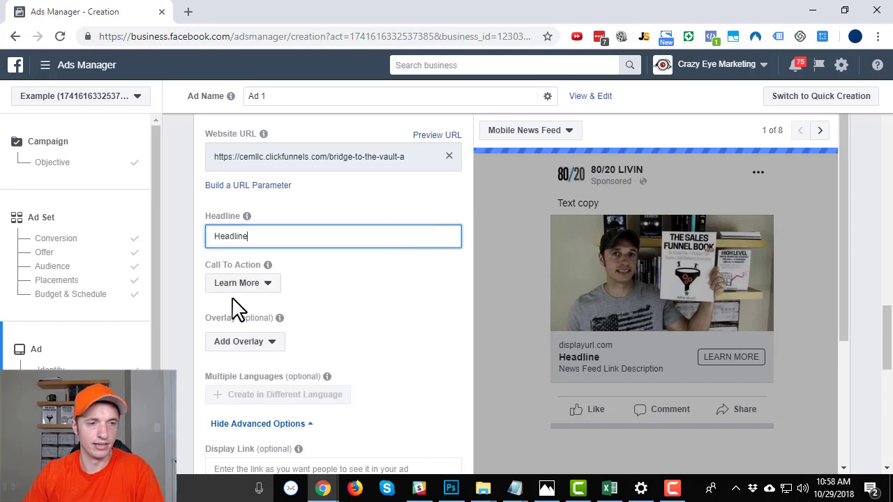
pyautogui.click(237, 286)
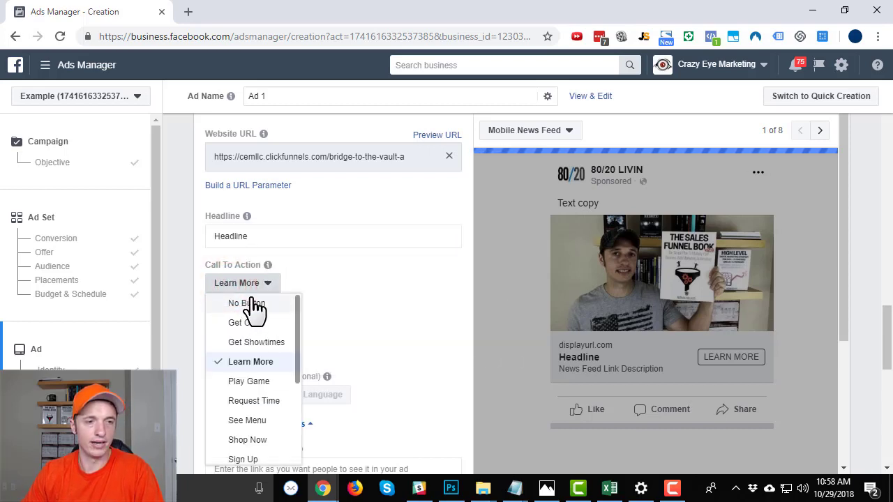
pyautogui.scroll(-1, 254, 401)
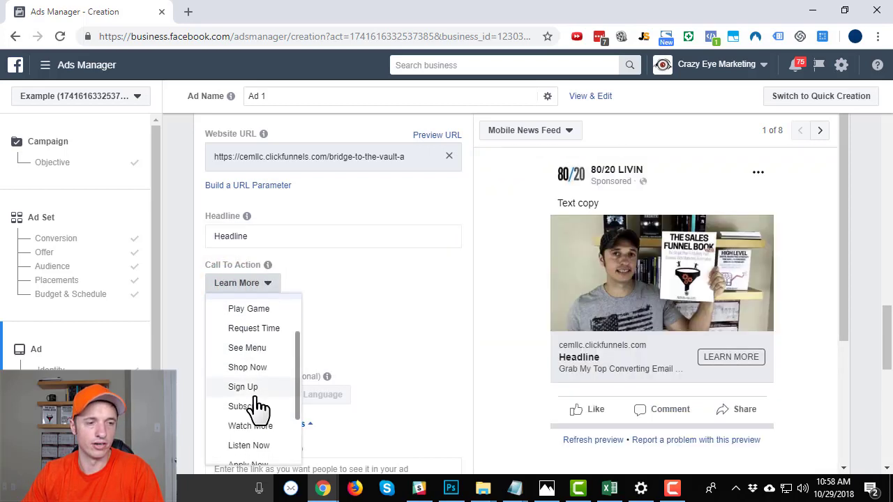
pyautogui.scroll(-1, 258, 410)
pyautogui.scroll(2, 259, 417)
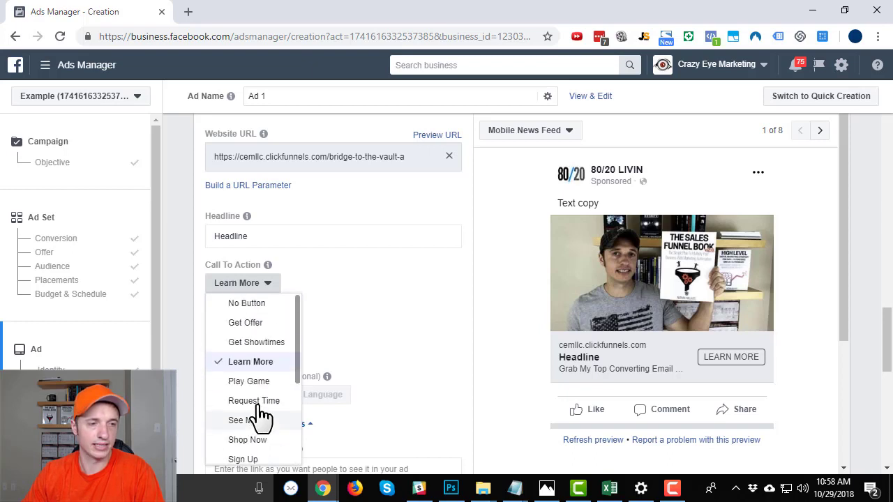
pyautogui.click(251, 361)
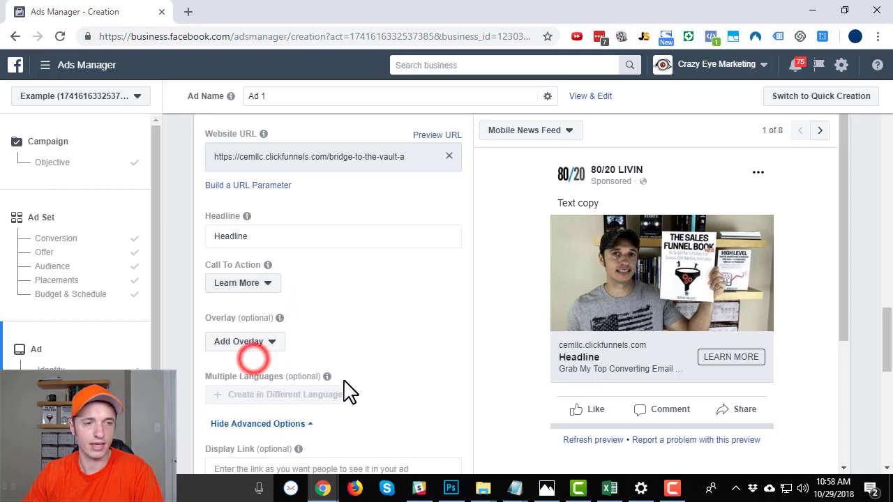
pyautogui.click(266, 283)
pyautogui.scroll(-2, 252, 391)
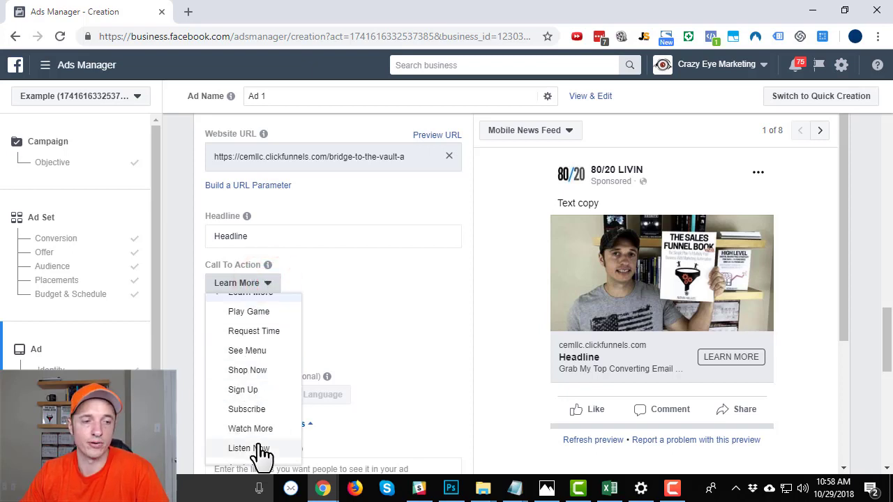
pyautogui.click(522, 321)
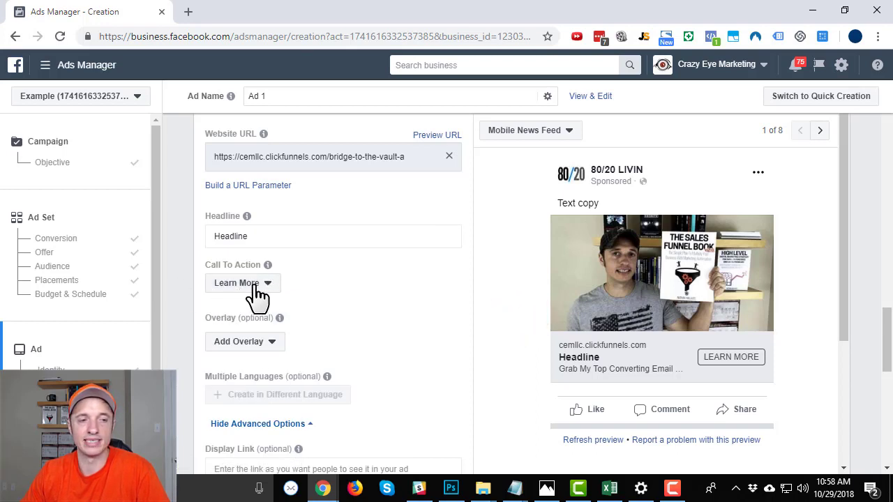
# - Add a Free Shipping overlay to the ad image
pyautogui.moveTo(248, 271)
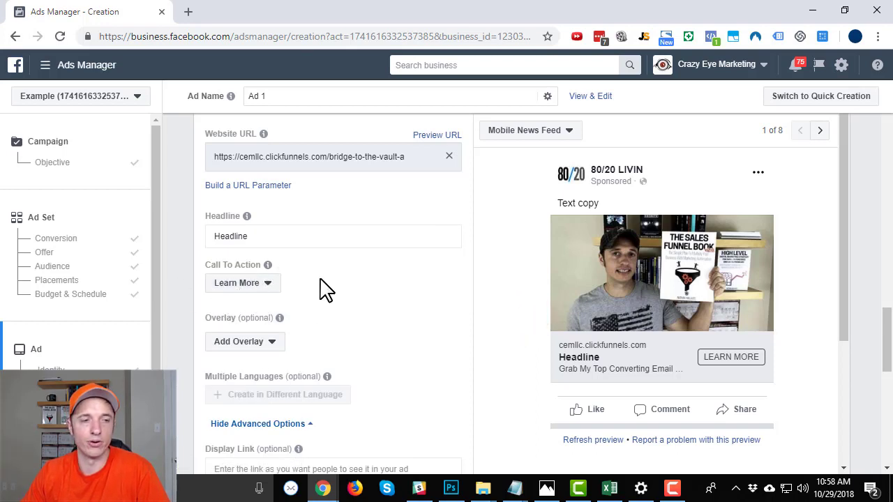
pyautogui.scroll(-2, 321, 300)
pyautogui.moveTo(276, 182)
pyautogui.click(259, 202)
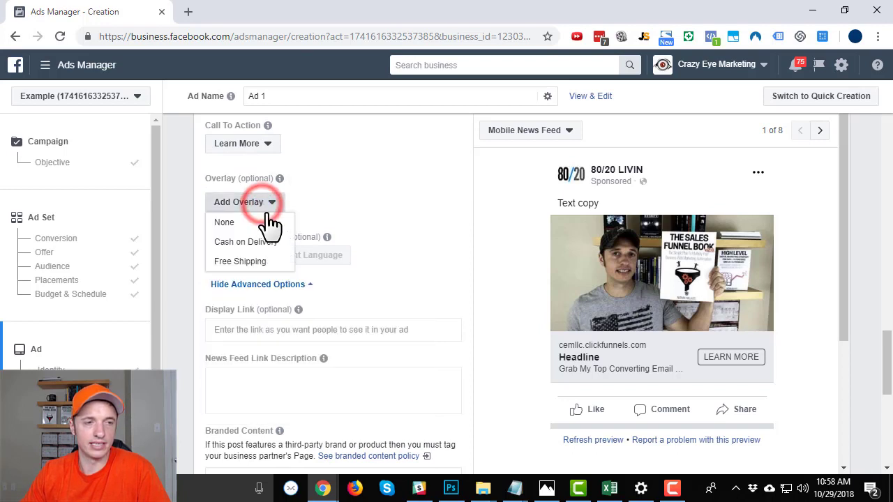
pyautogui.click(251, 262)
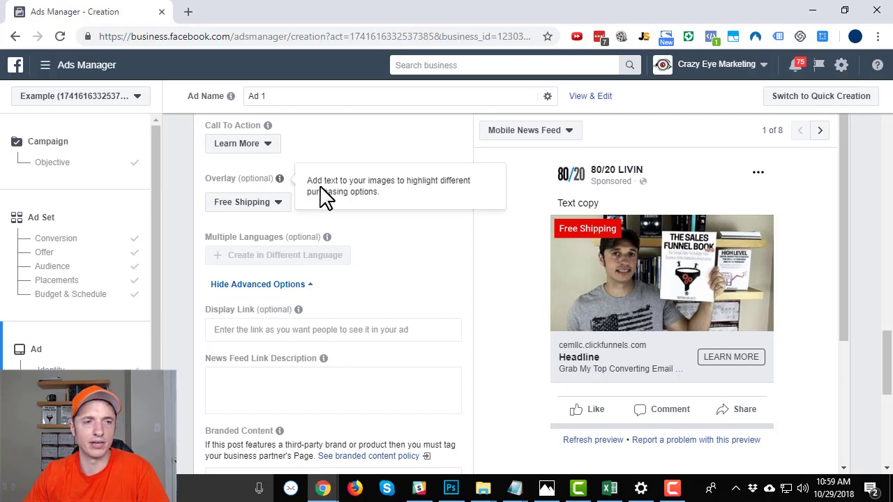
# - Leave the display link empty and enter "Description" as the News Feed link description
pyautogui.scroll(-1, 415, 237)
pyautogui.scroll(-1, 415, 237)
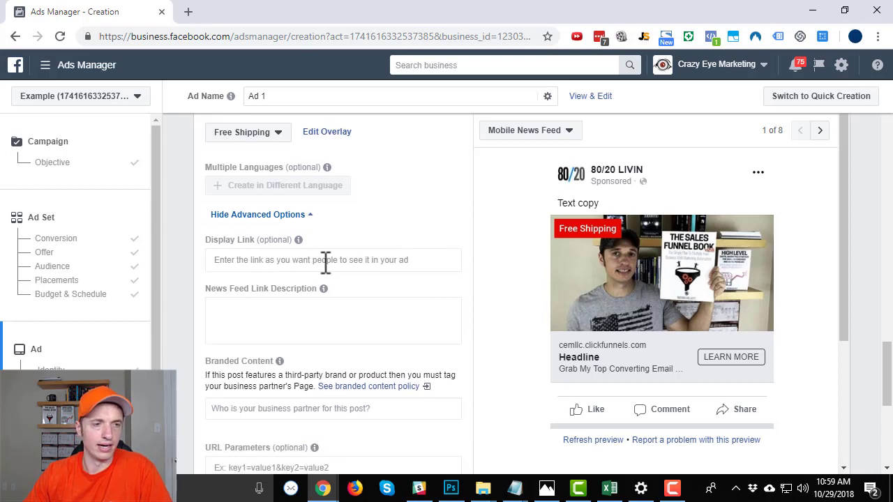
pyautogui.click(314, 263)
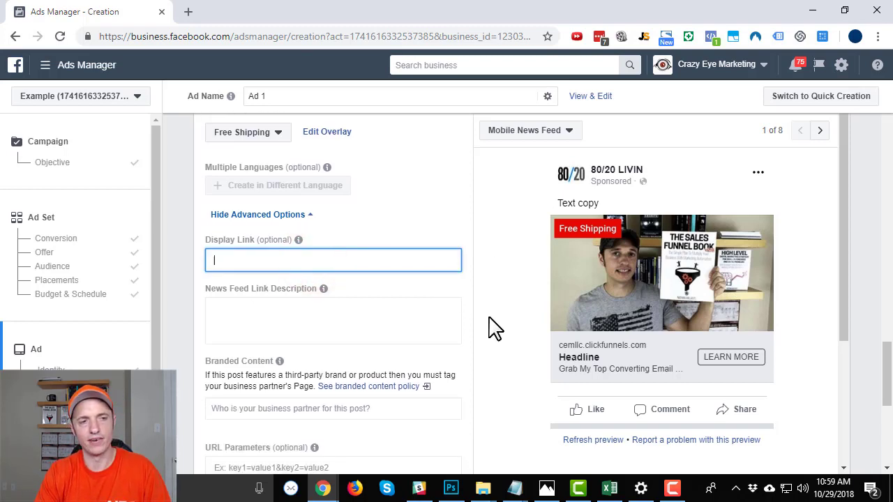
pyautogui.click(551, 352)
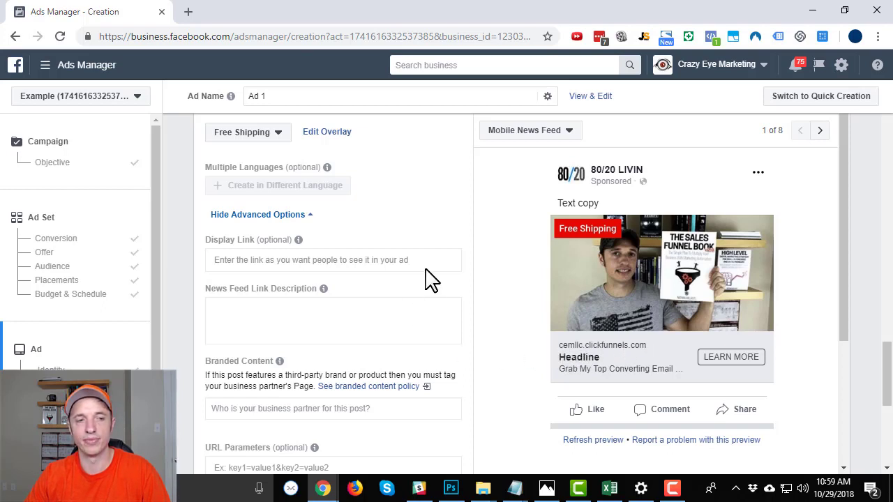
pyautogui.click(378, 315)
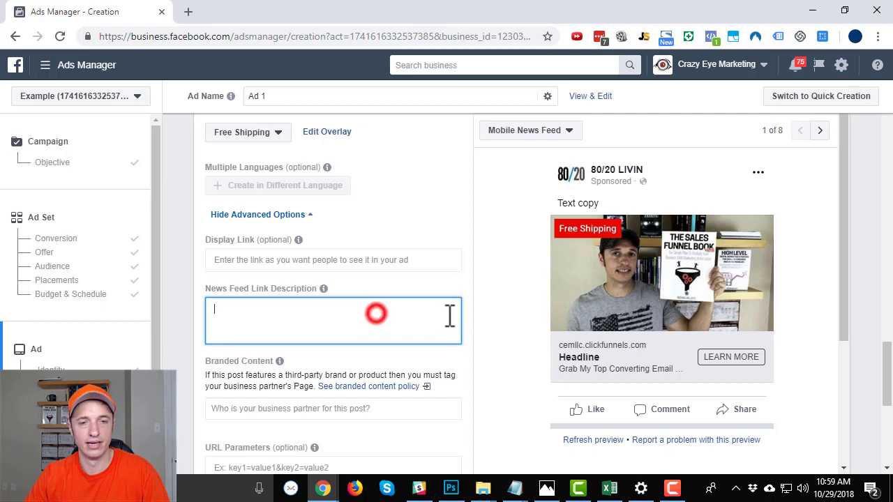
pyautogui.click(534, 299)
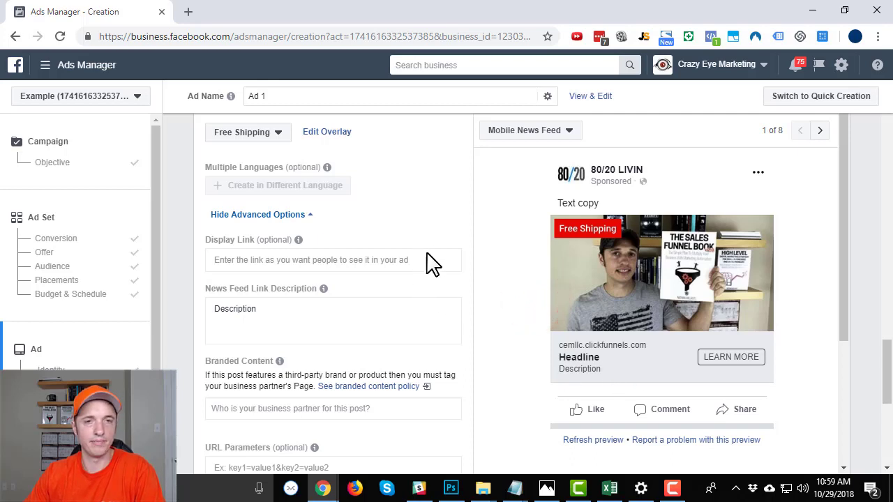
# - Check the overlay, headline and link description in the Mobile News Feed preview against the link settings
pyautogui.scroll(1, 463, 317)
pyautogui.scroll(1, 446, 318)
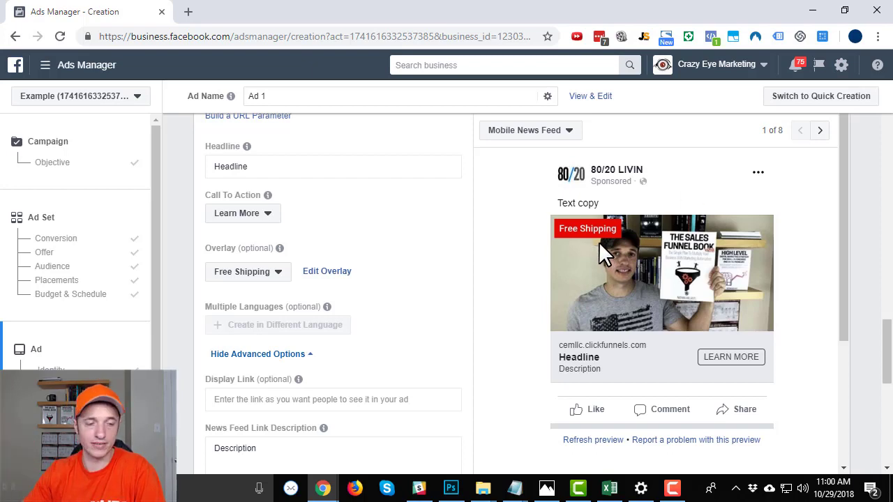
pyautogui.scroll(-2, 604, 285)
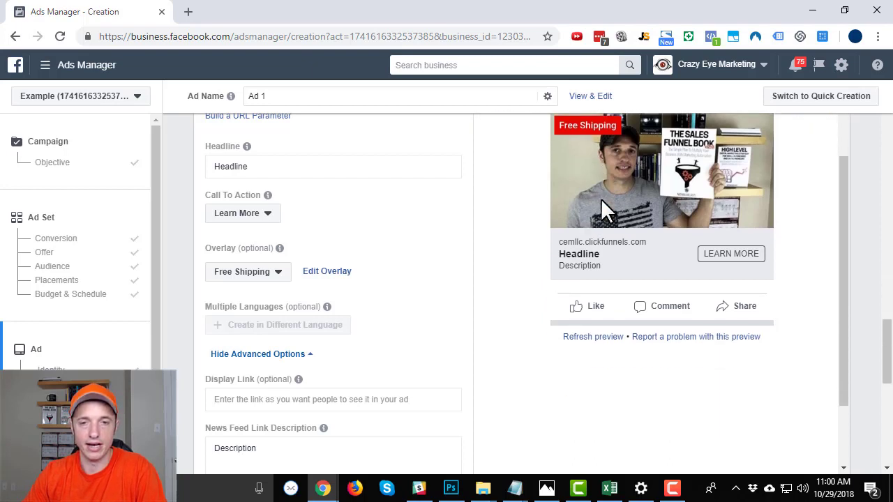
pyautogui.scroll(-3, 456, 200)
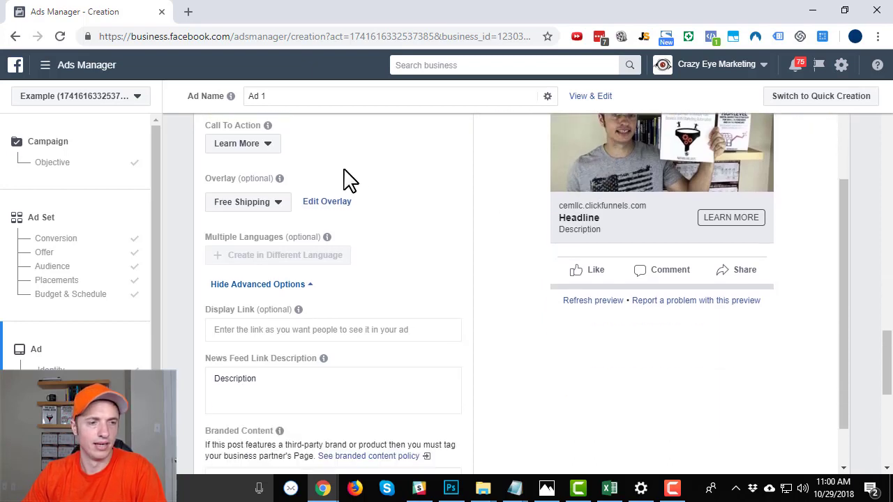
# - Review the ad's branded content, URL parameter and conversion tracking settings, including the Facebook Pixel option
pyautogui.scroll(-2, 443, 167)
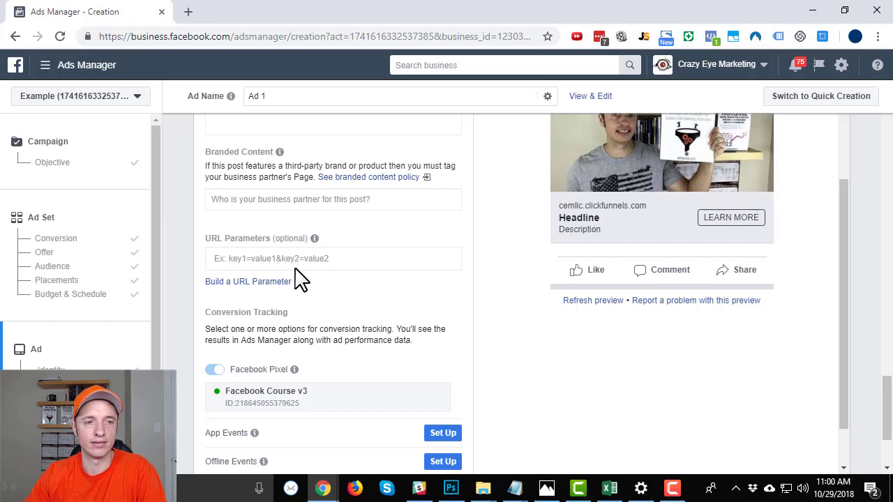
pyautogui.scroll(-1, 366, 275)
pyautogui.scroll(-1, 365, 282)
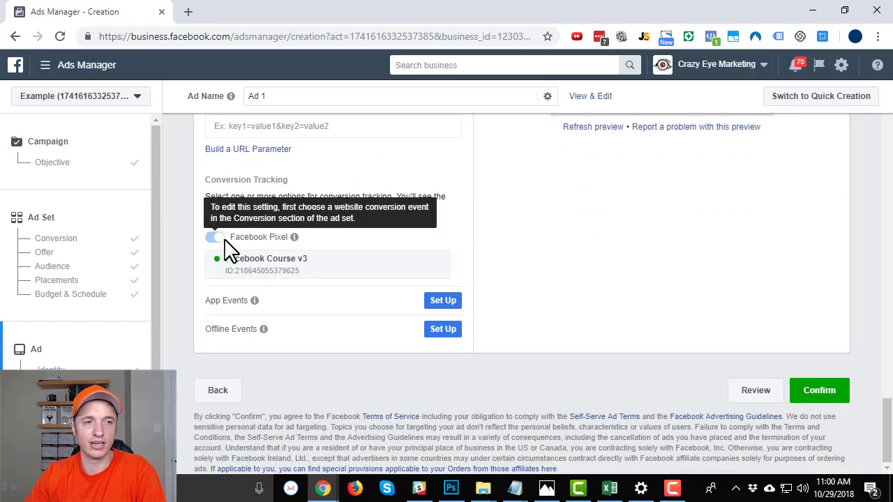
pyautogui.moveTo(296, 238)
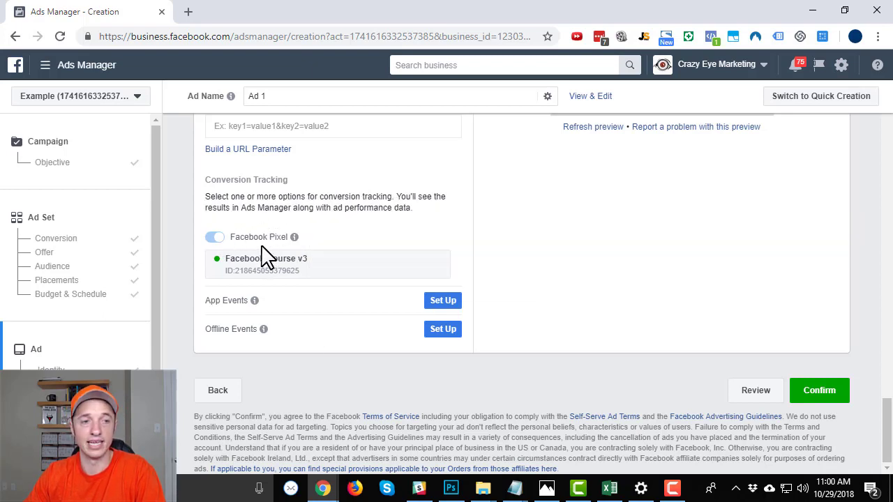
# - Go through the second ad's placement previews from Mobile News Feed to Instagram Stories, comparing how the overlay and text are shown
pyautogui.scroll(10, 307, 293)
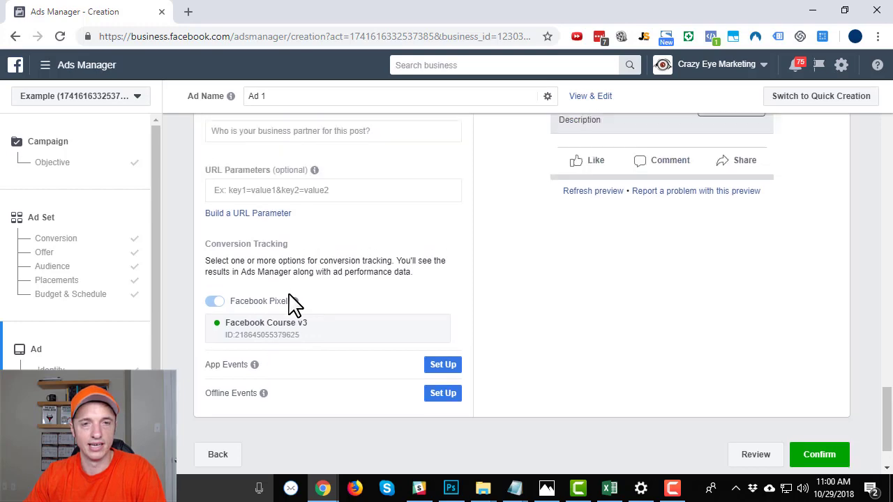
pyautogui.scroll(3, 808, 331)
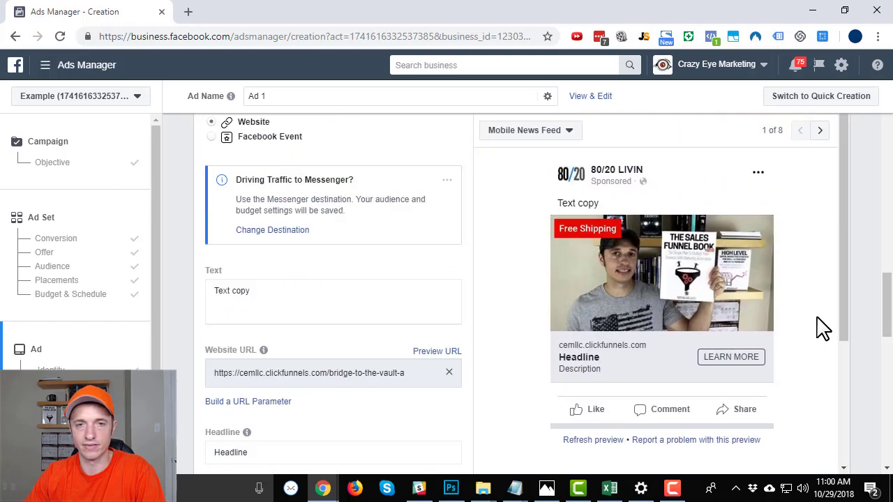
pyautogui.scroll(1, 800, 193)
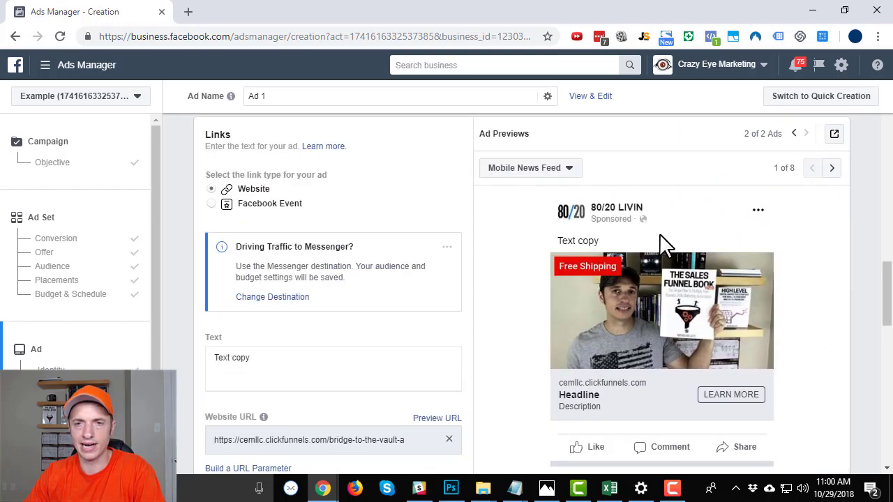
pyautogui.scroll(-1, 683, 236)
pyautogui.click(819, 130)
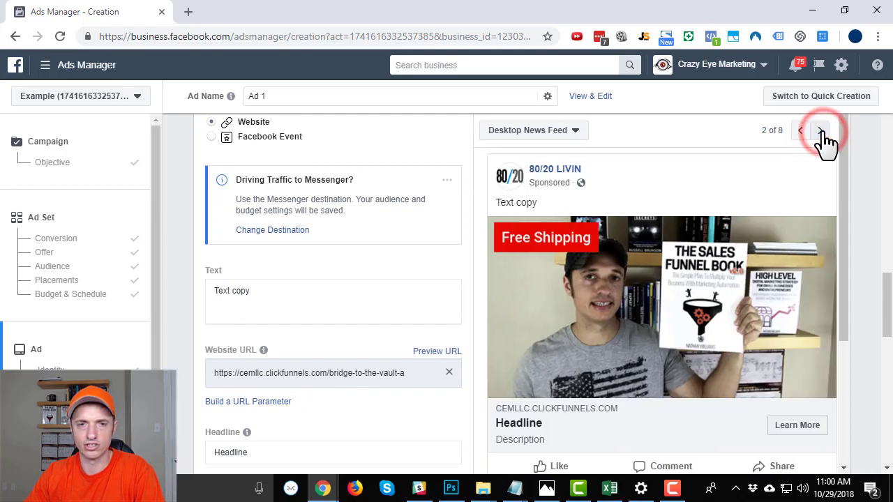
pyautogui.click(820, 131)
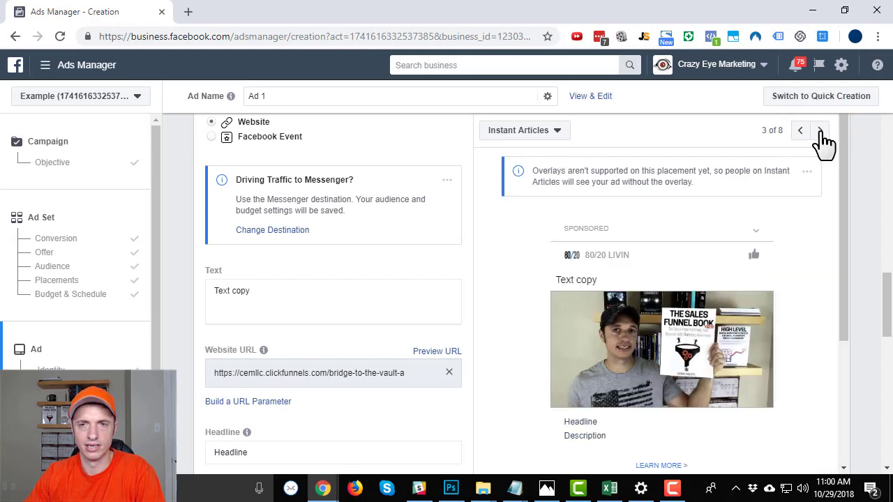
pyautogui.click(801, 132)
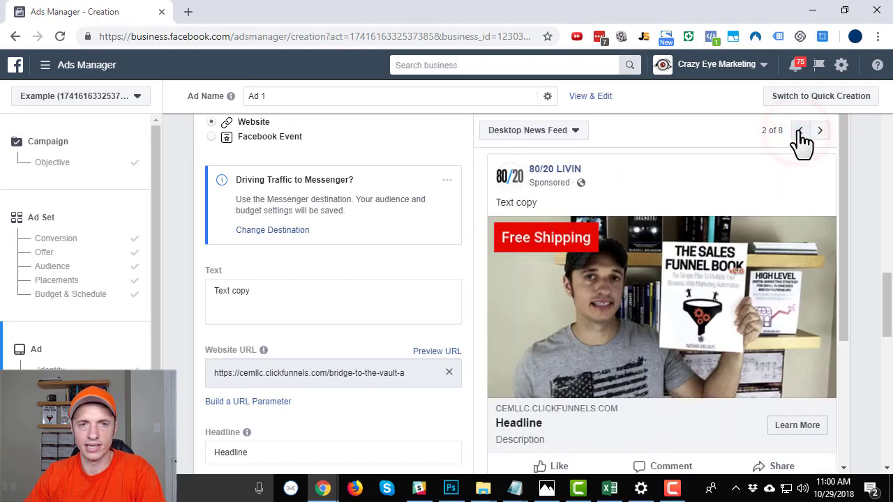
pyautogui.click(799, 132)
pyautogui.click(821, 133)
pyautogui.click(821, 132)
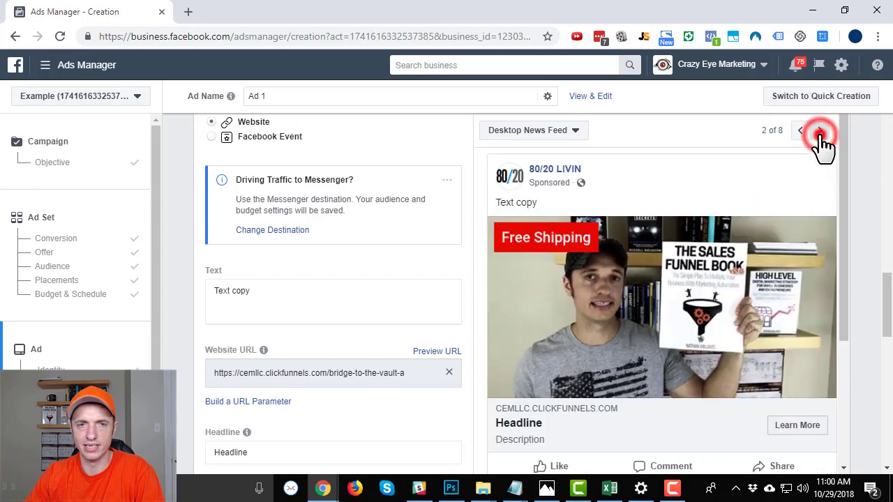
pyautogui.click(821, 132)
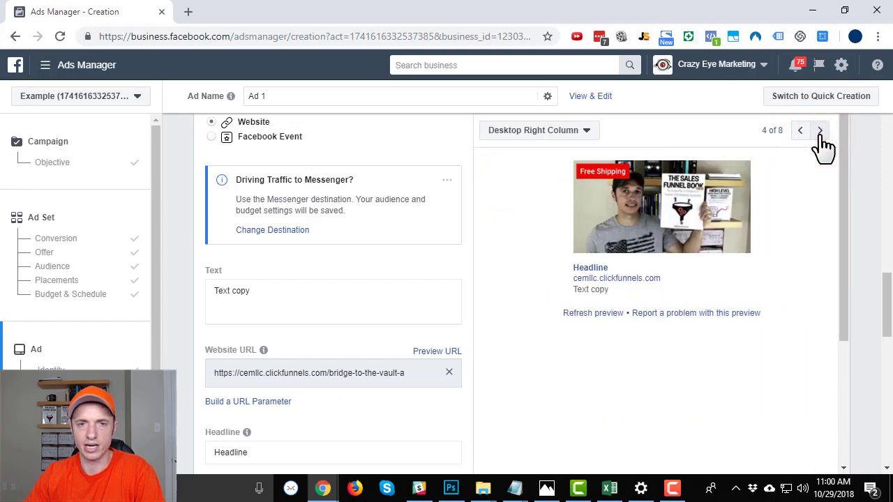
pyautogui.click(821, 132)
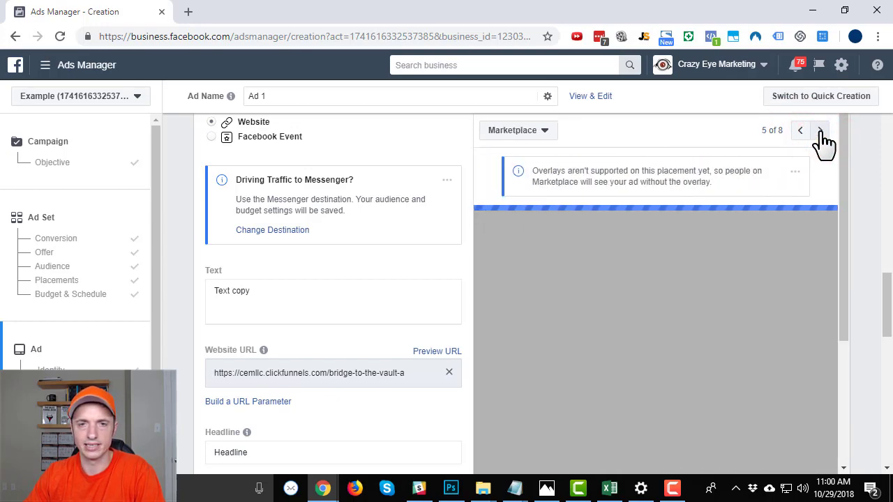
pyautogui.click(821, 133)
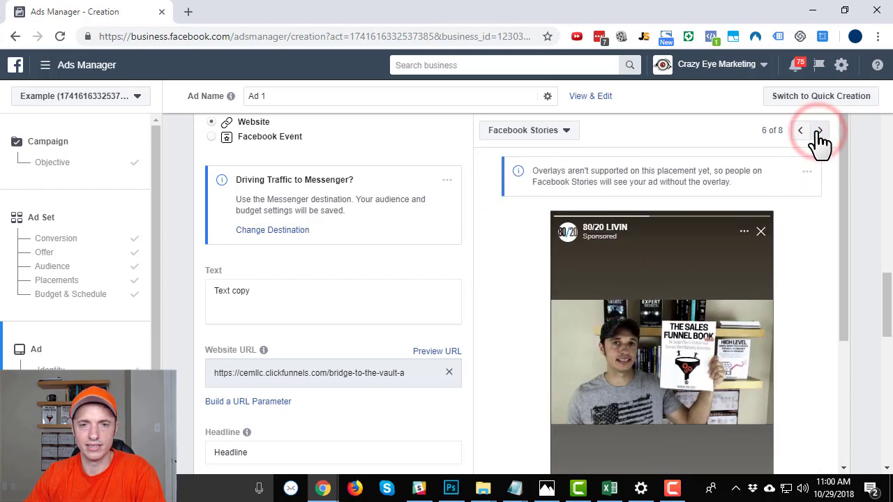
pyautogui.click(821, 133)
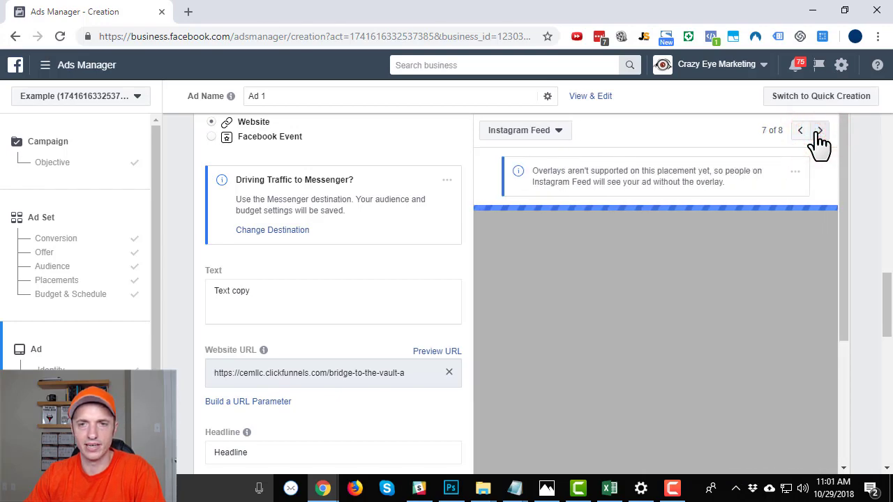
pyautogui.click(820, 133)
# - Switch the previews to the first ad and check its placements from Mobile News Feed to Instant Articles
pyautogui.scroll(2, 750, 209)
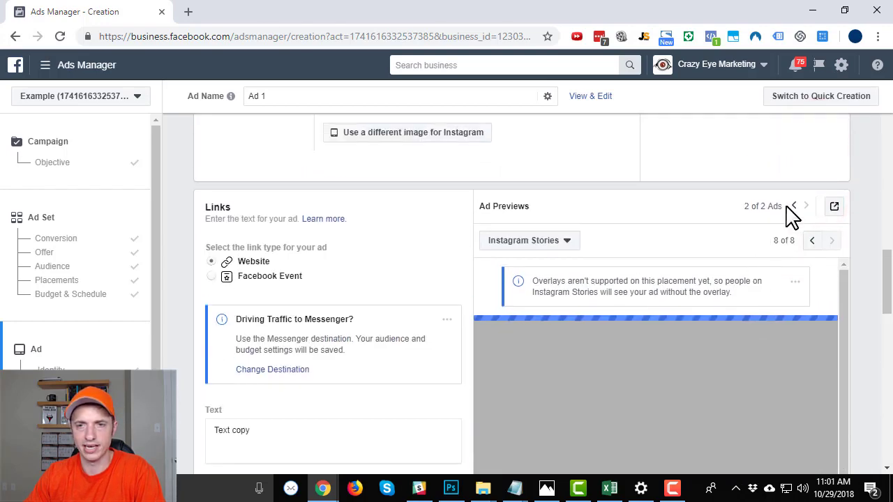
pyautogui.click(793, 205)
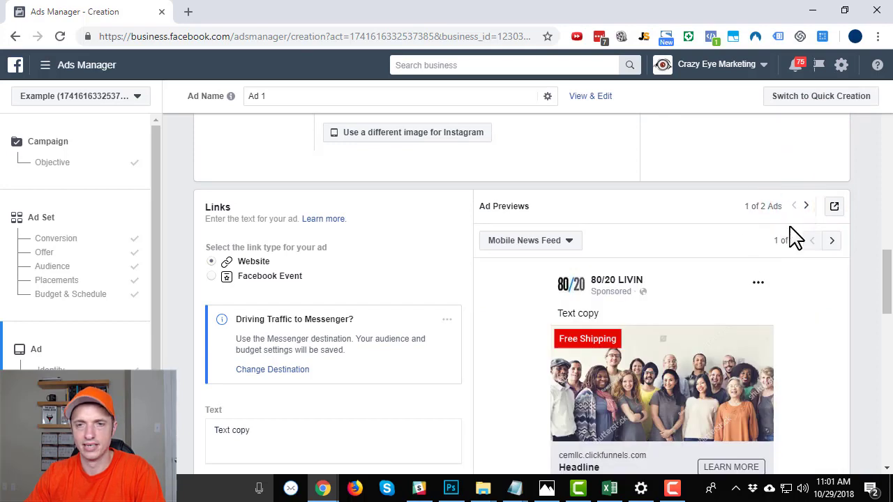
pyautogui.click(831, 241)
pyautogui.click(832, 240)
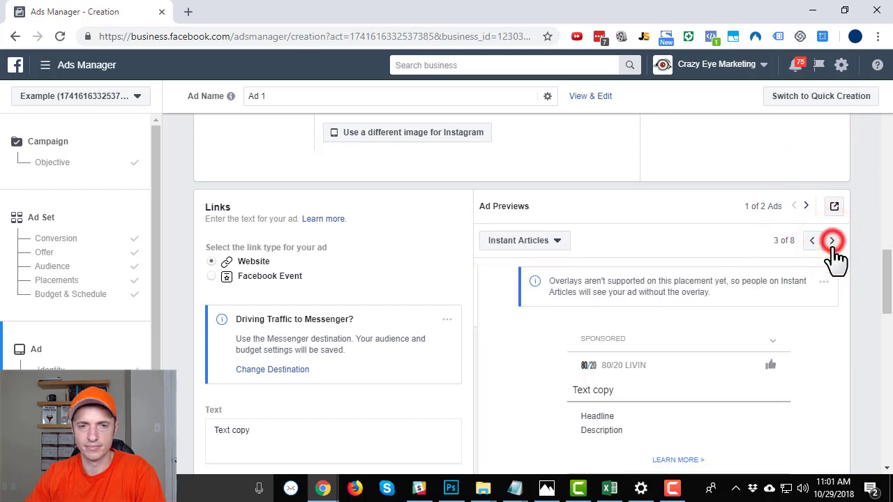
pyautogui.scroll(4, 740, 391)
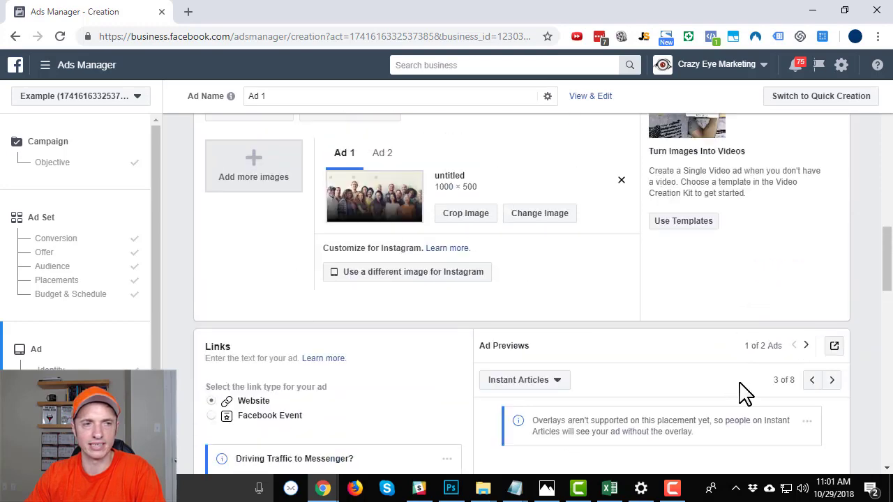
# - Confirm the finished ads to submit the campaign
pyautogui.scroll(-15, 733, 377)
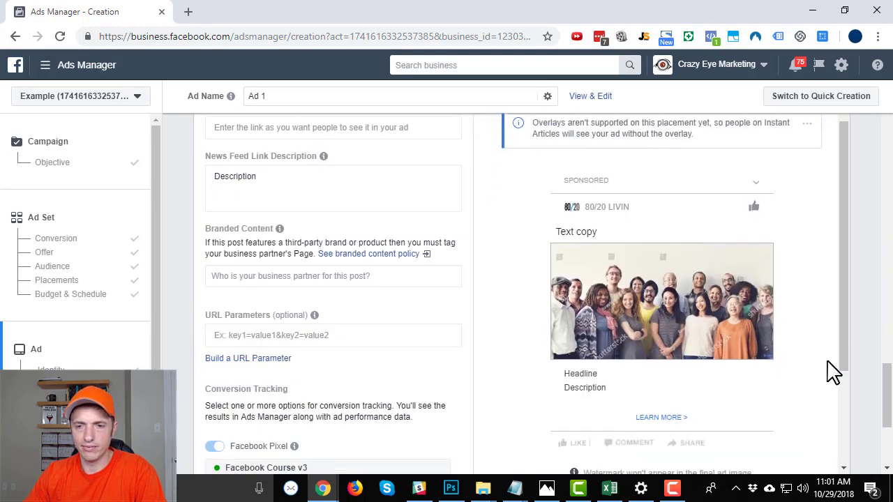
pyautogui.click(830, 401)
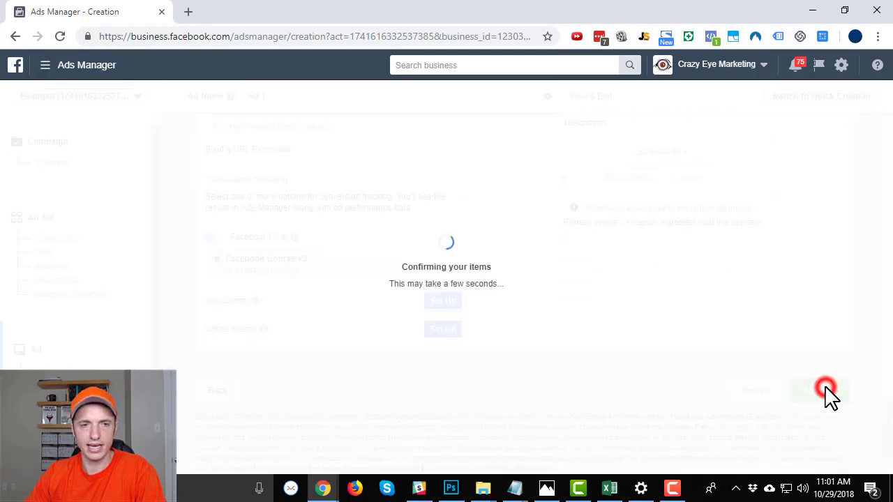